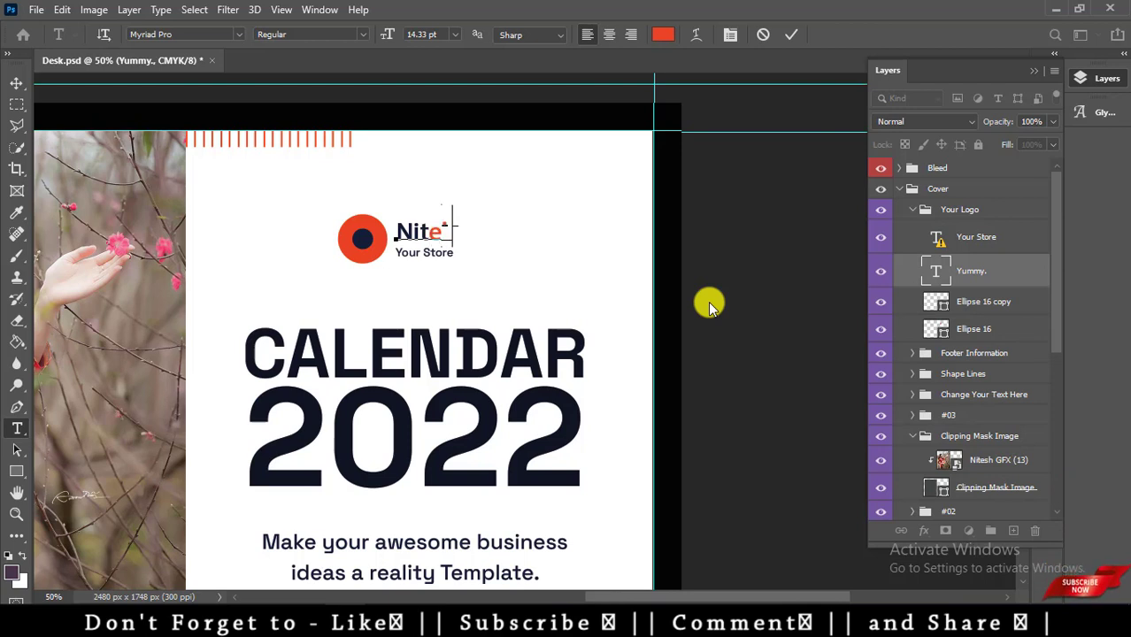
Continue the new logo name by adding 'sh' after Nite.
type("sh")
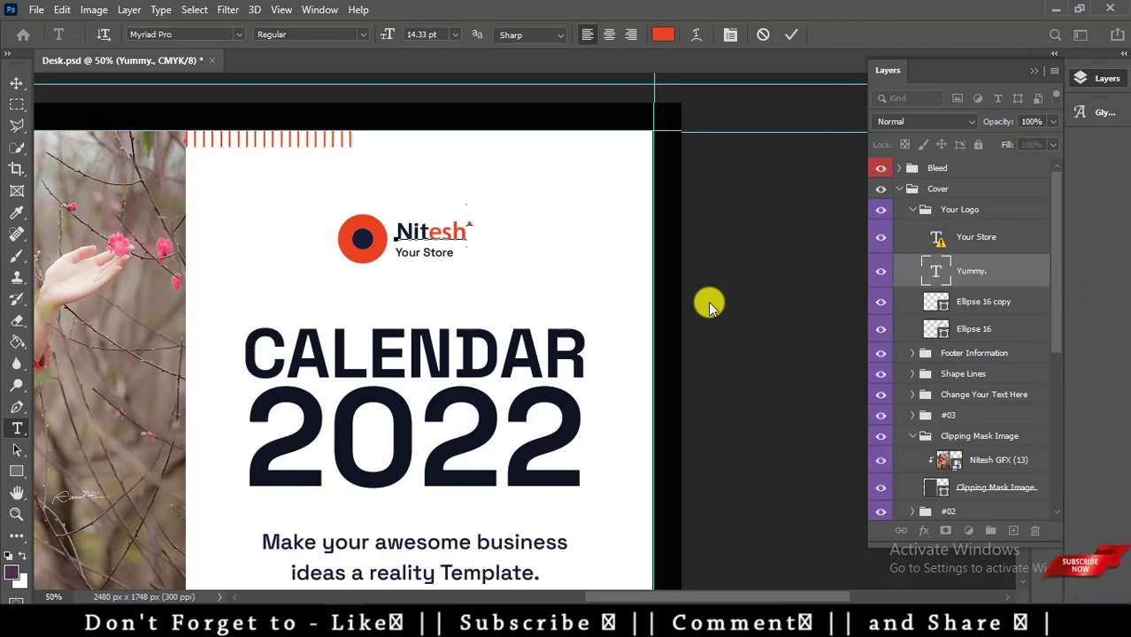
Commit Nitesh and replace the Your Store tagline with GFX, swapping its missing font.
key("ctrl+Return")
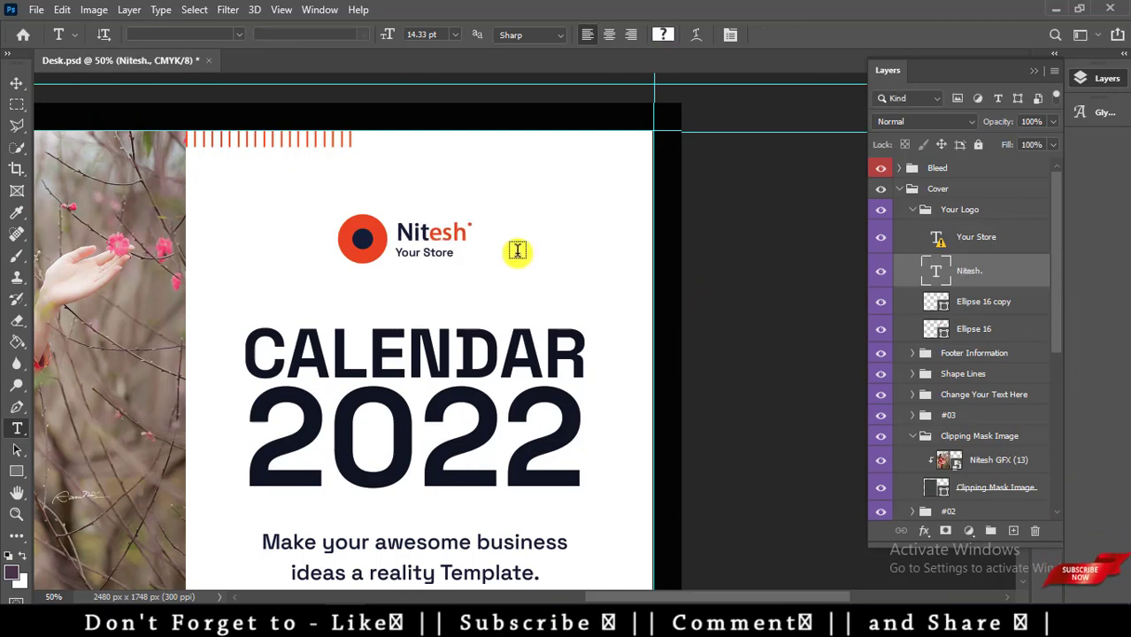
left_click(451, 252)
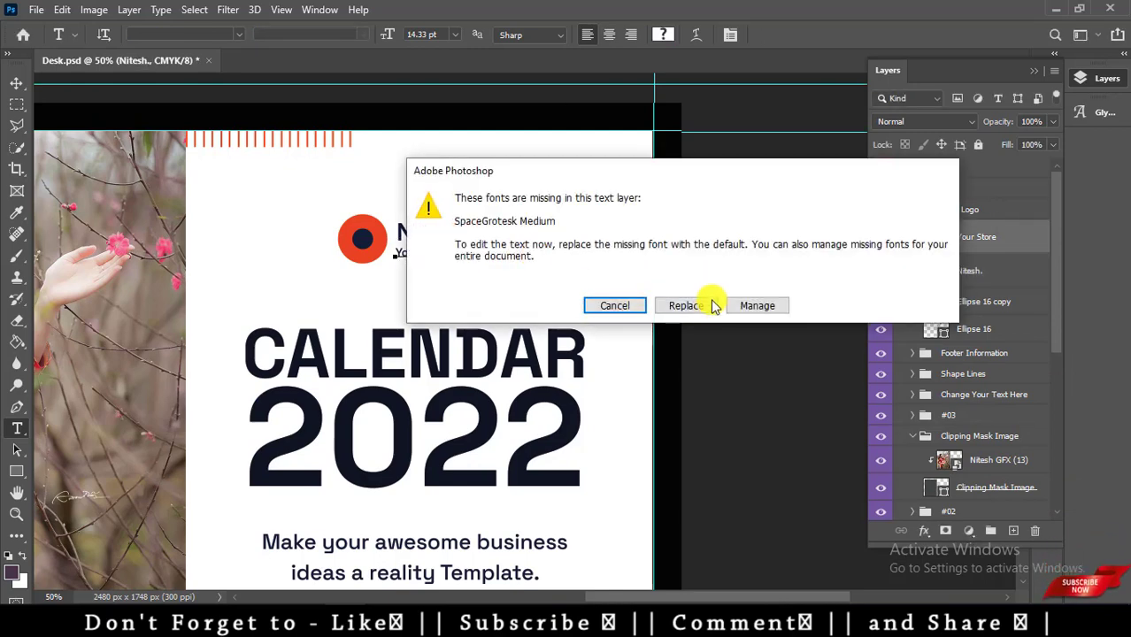
left_click(702, 308)
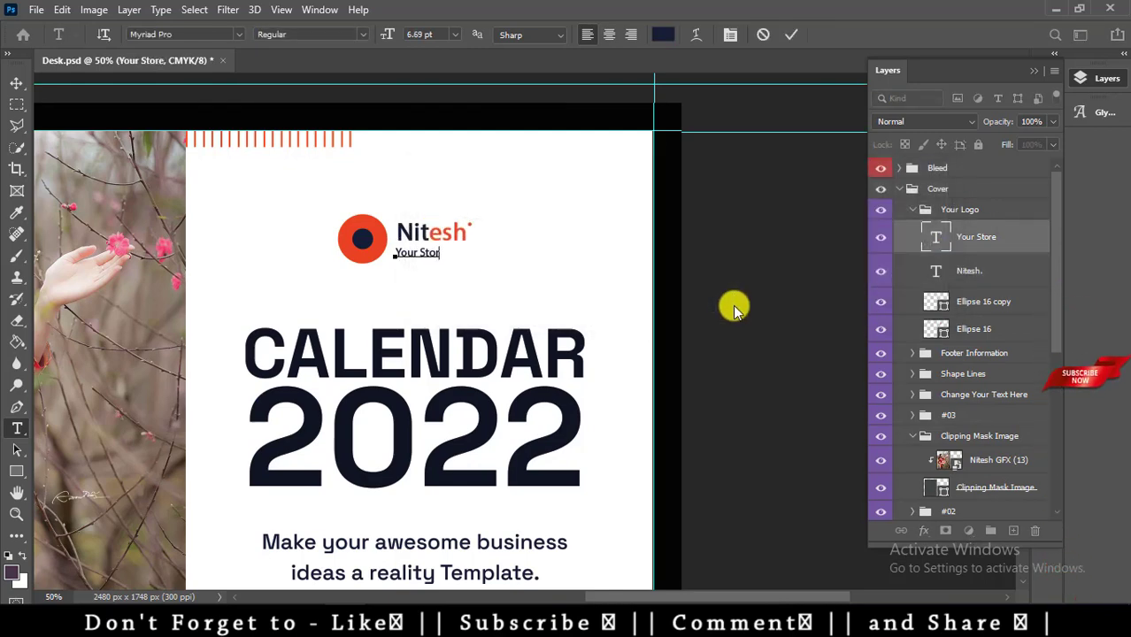
key("BackSpace")
key("BackSpace")
key("BackSpace")
key("BackSpace")
key("BackSpace")
key("BackSpace")
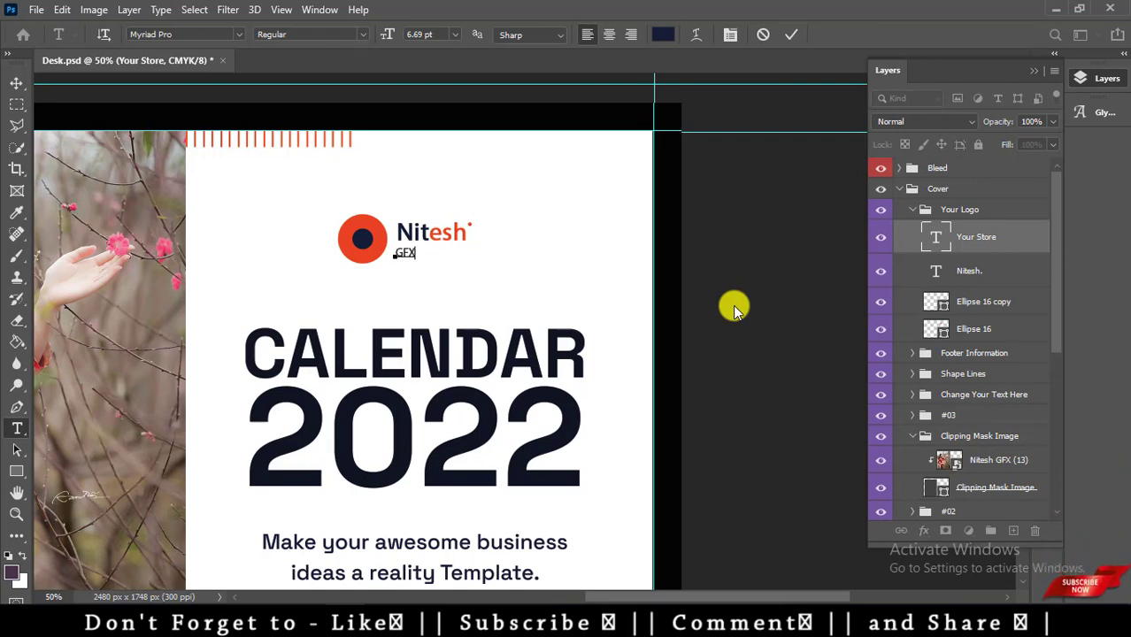
key("ctrl+Return")
Shift the GFX text slightly to the right.
key("v")
key("shift+Right")
key("shift+Right")
key("shift+Right")
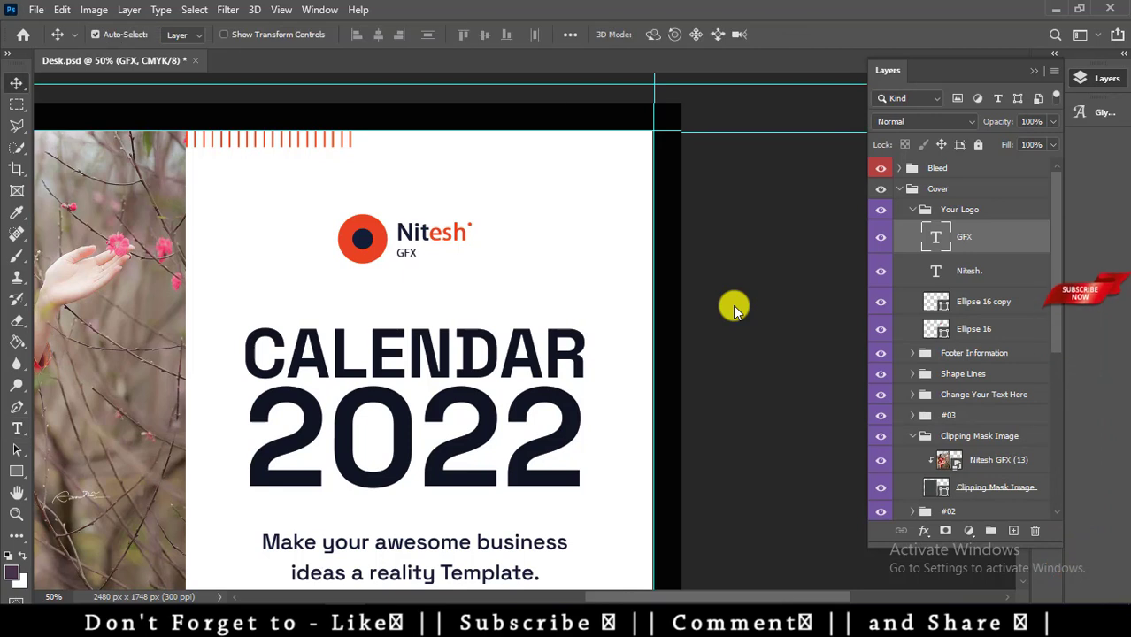
key("shift+Right")
key("shift+Right")
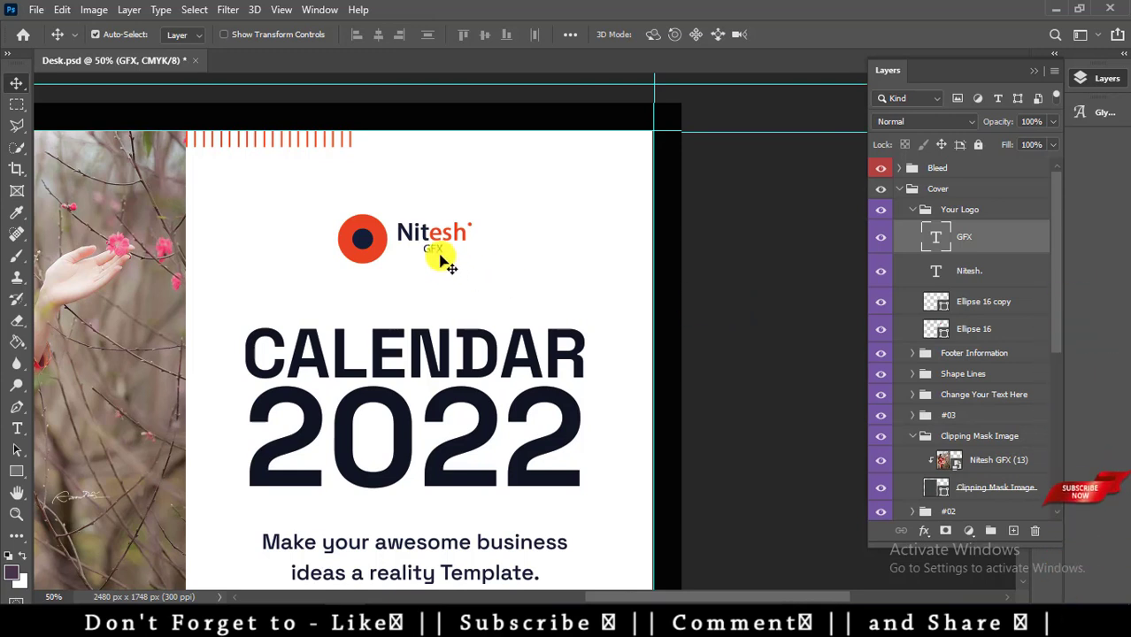
Set the GFX tagline in the Georgia font.
key("t")
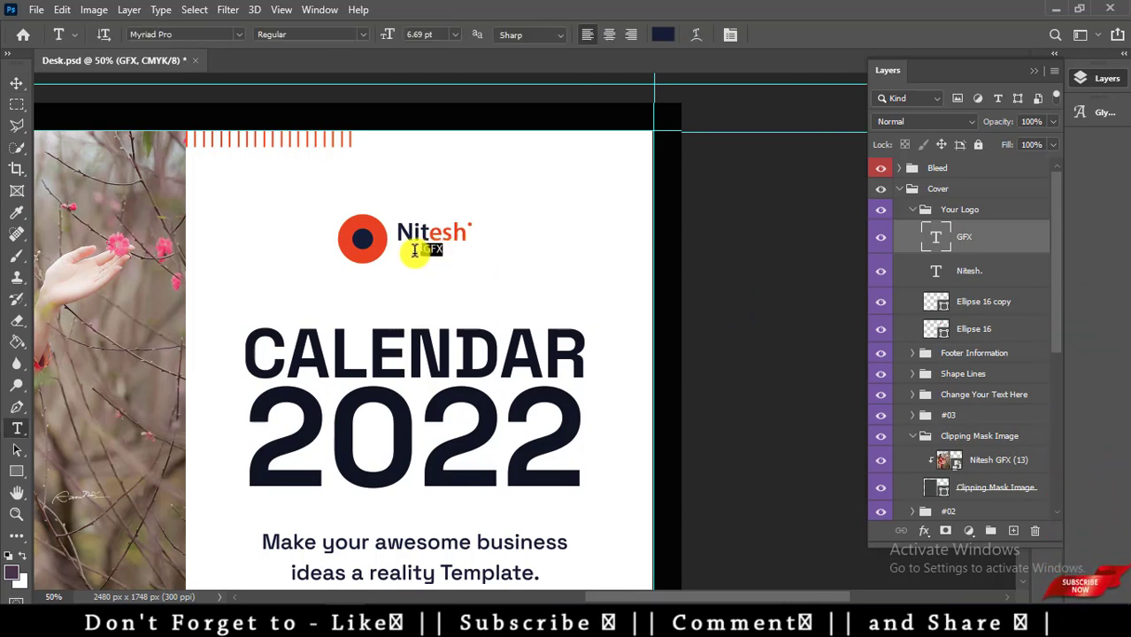
left_click(414, 250)
left_click(237, 34)
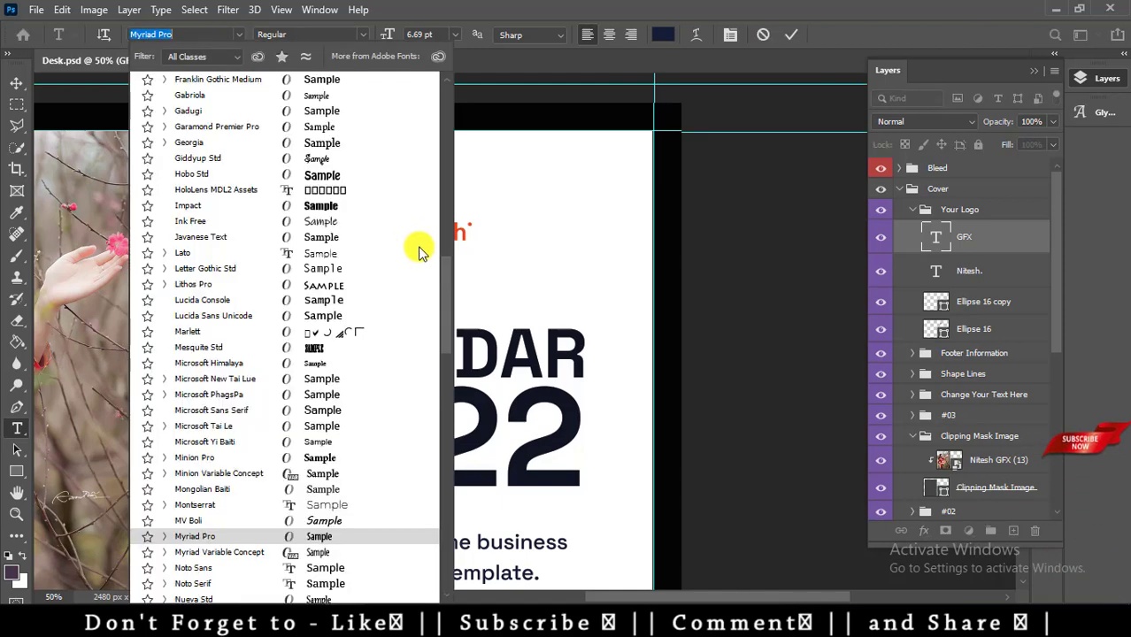
left_click_drag(443, 262, 444, 81)
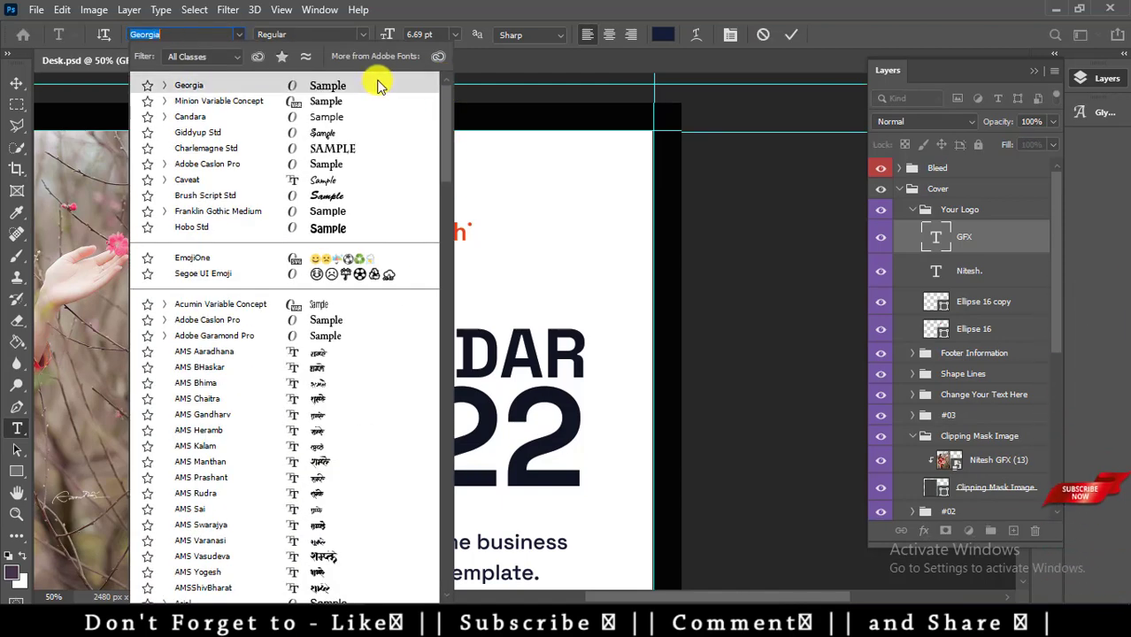
left_click(373, 85)
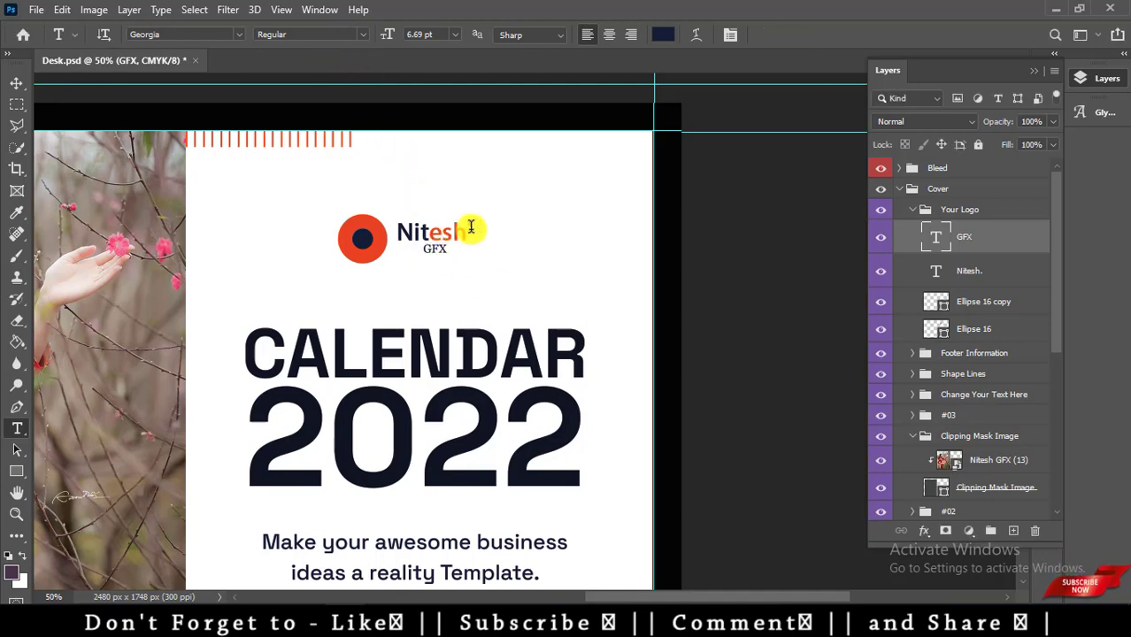
Set the Nitesh logo word in Minion Variable Concept after trying Georgia.
left_click_drag(466, 229, 380, 232)
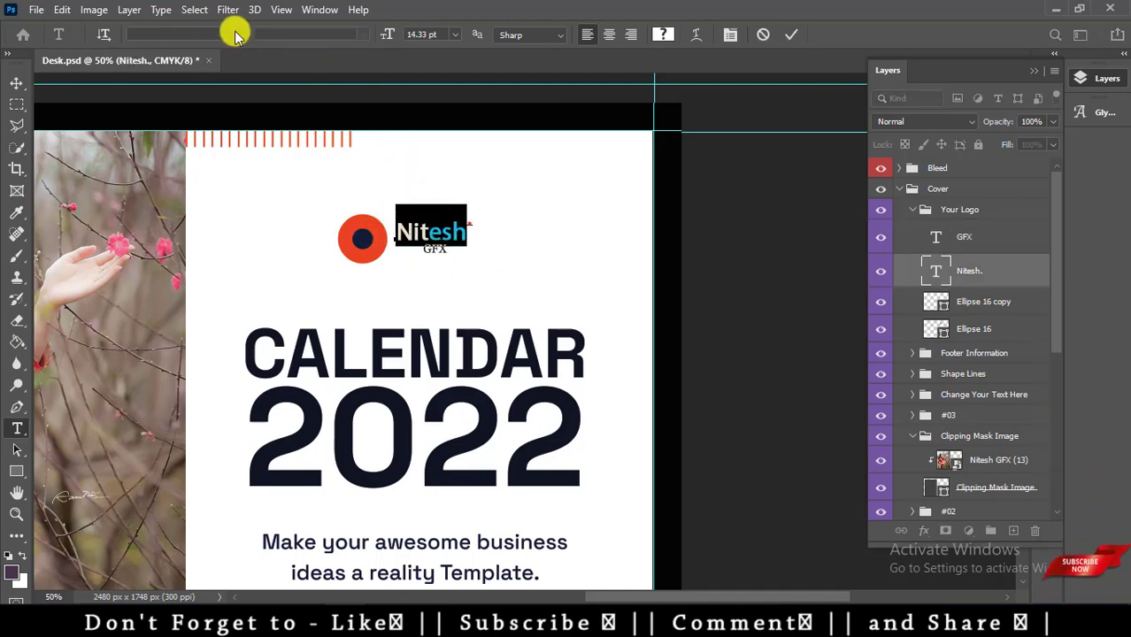
left_click(237, 33)
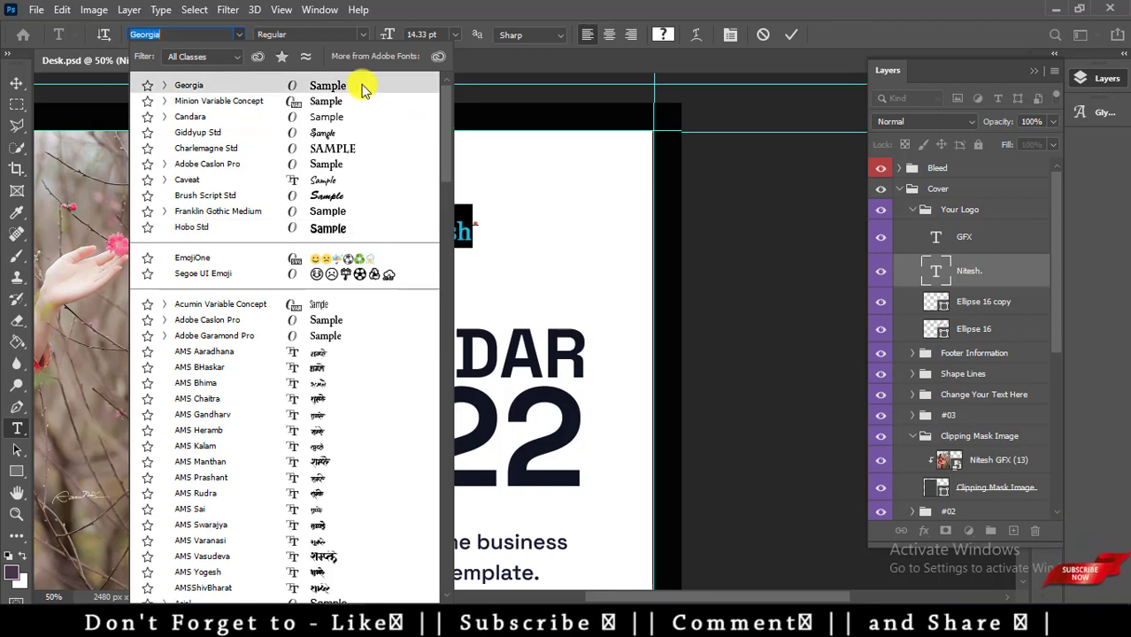
left_click(361, 86)
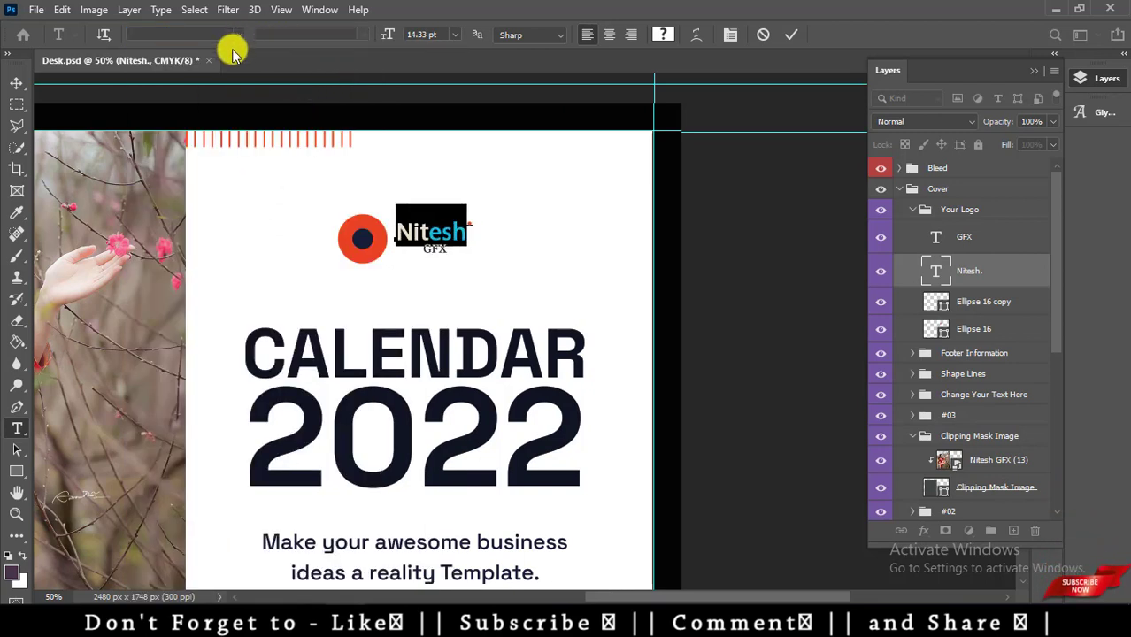
key("Escape")
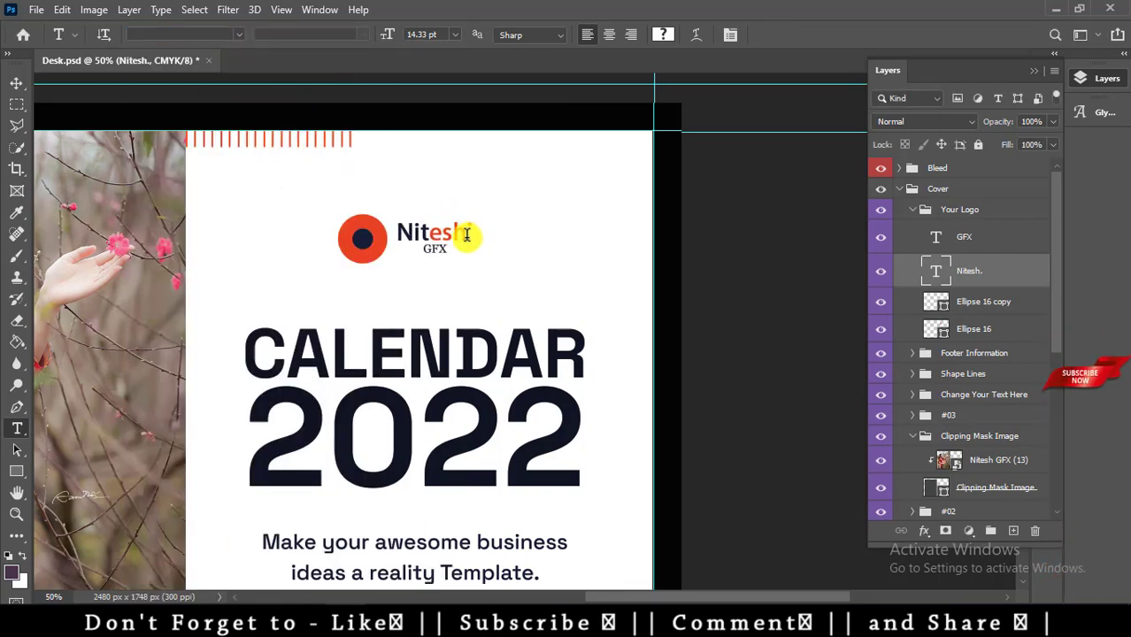
double_click(467, 234)
left_click(237, 34)
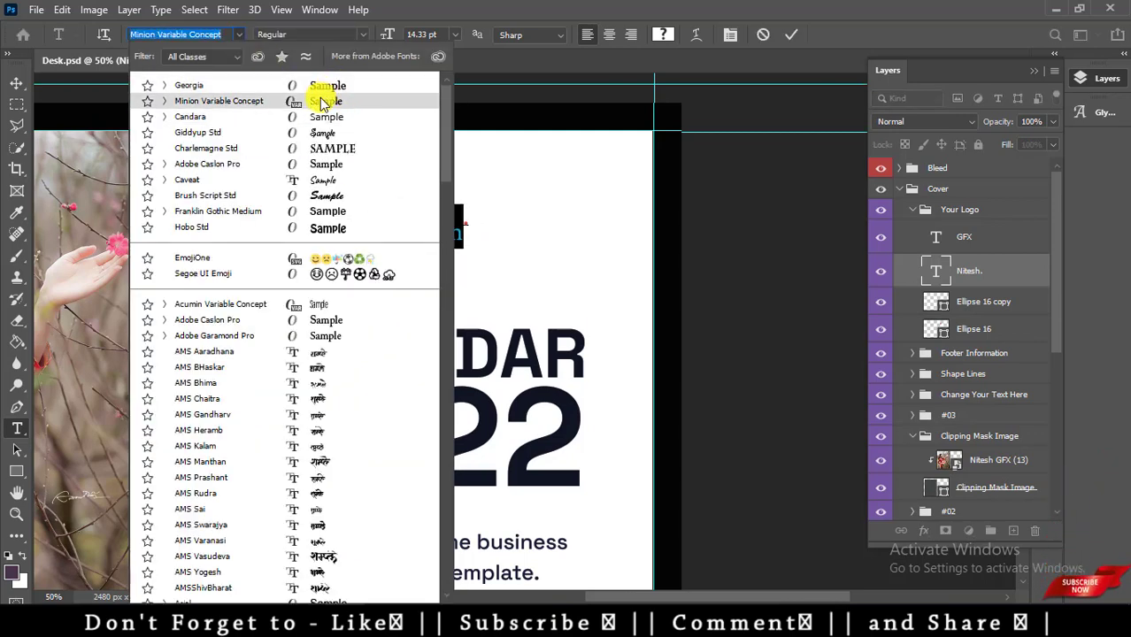
key("Escape")
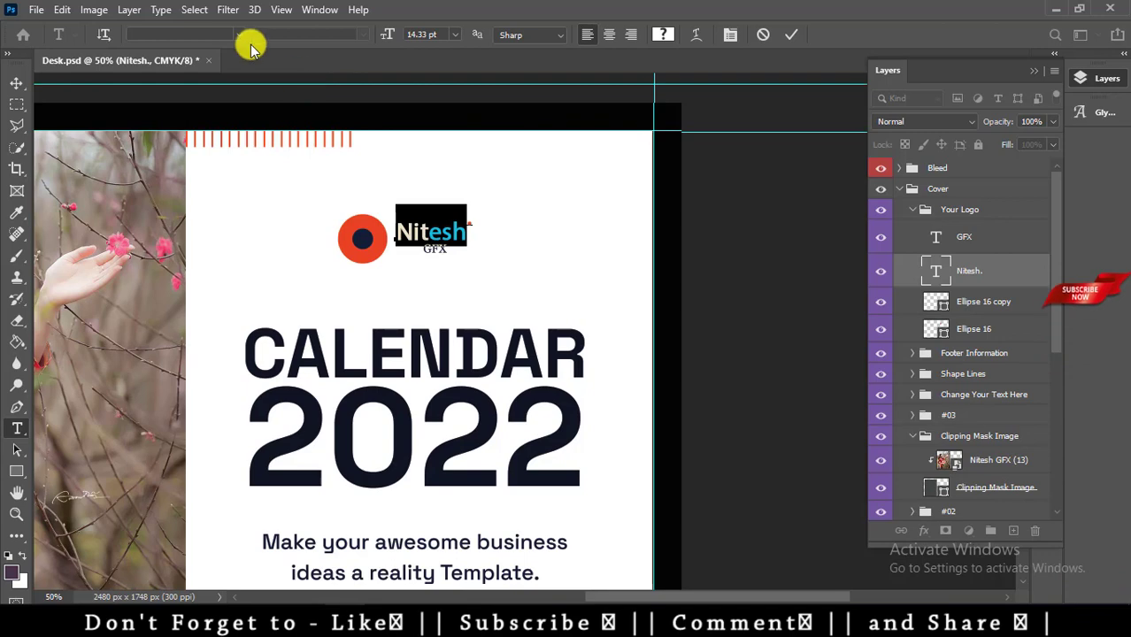
left_click(238, 35)
left_click(251, 96)
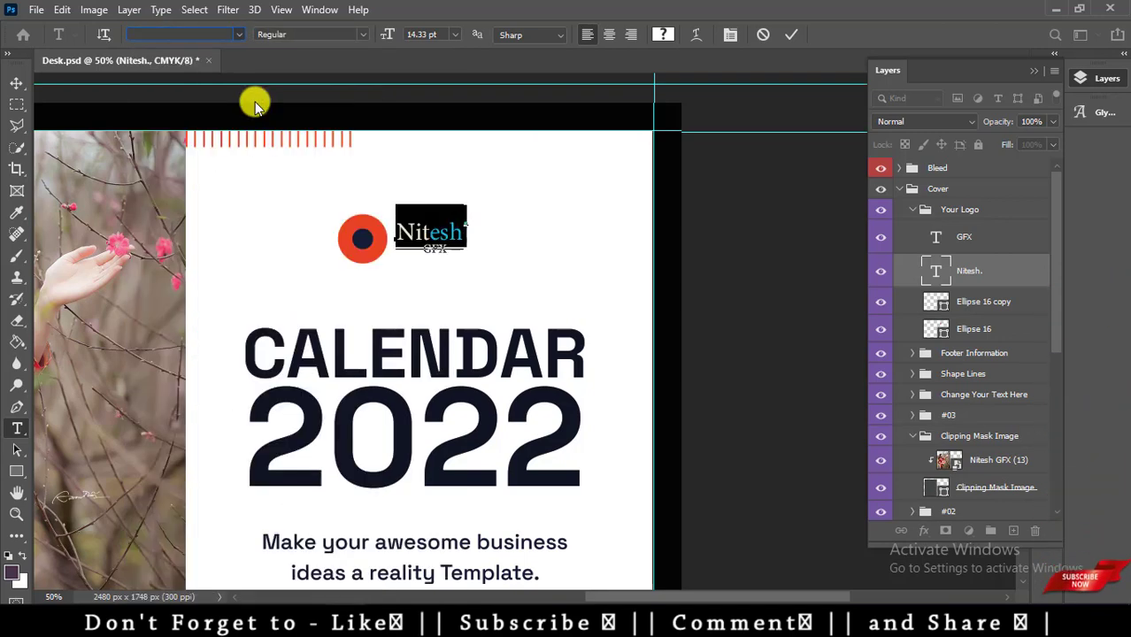
left_click(254, 104)
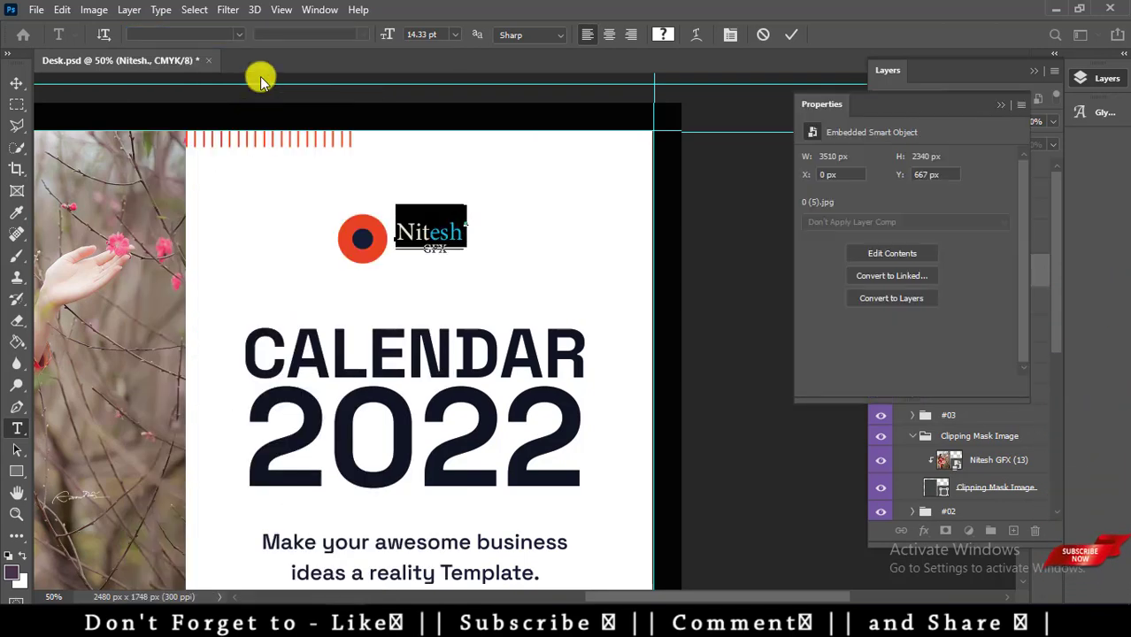
left_click(349, 75)
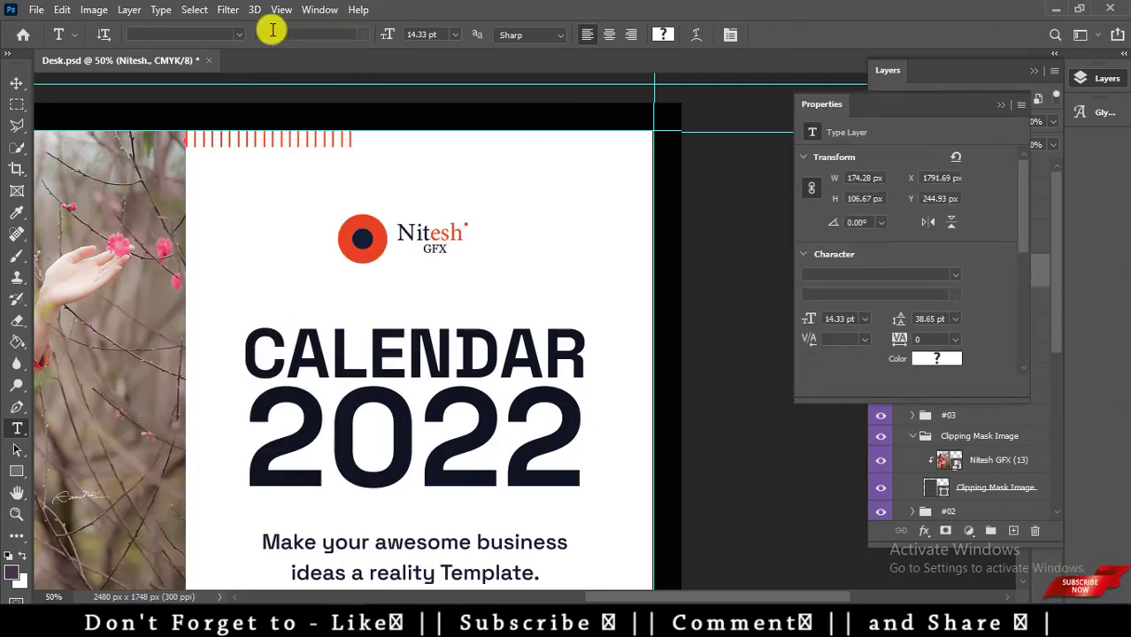
Make the Nitesh logo word Bold.
double_click(460, 232)
left_click(315, 34)
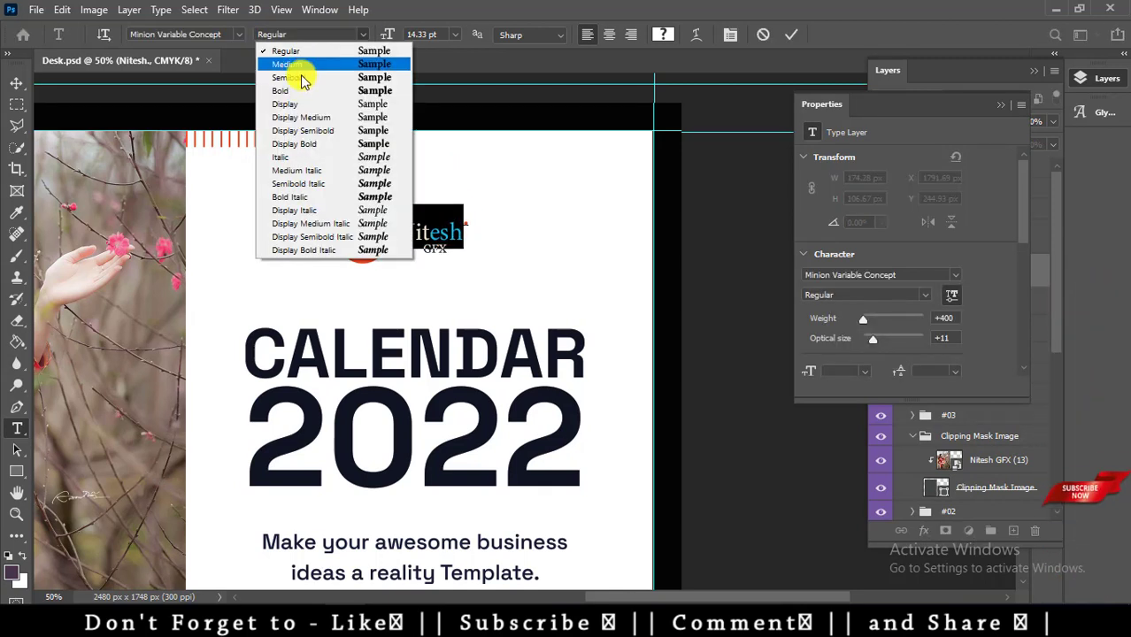
left_click(296, 92)
left_click(493, 254)
Select the GFX text layer directly on the canvas with the Move tool.
key("v")
right_click(457, 251)
left_click(493, 289)
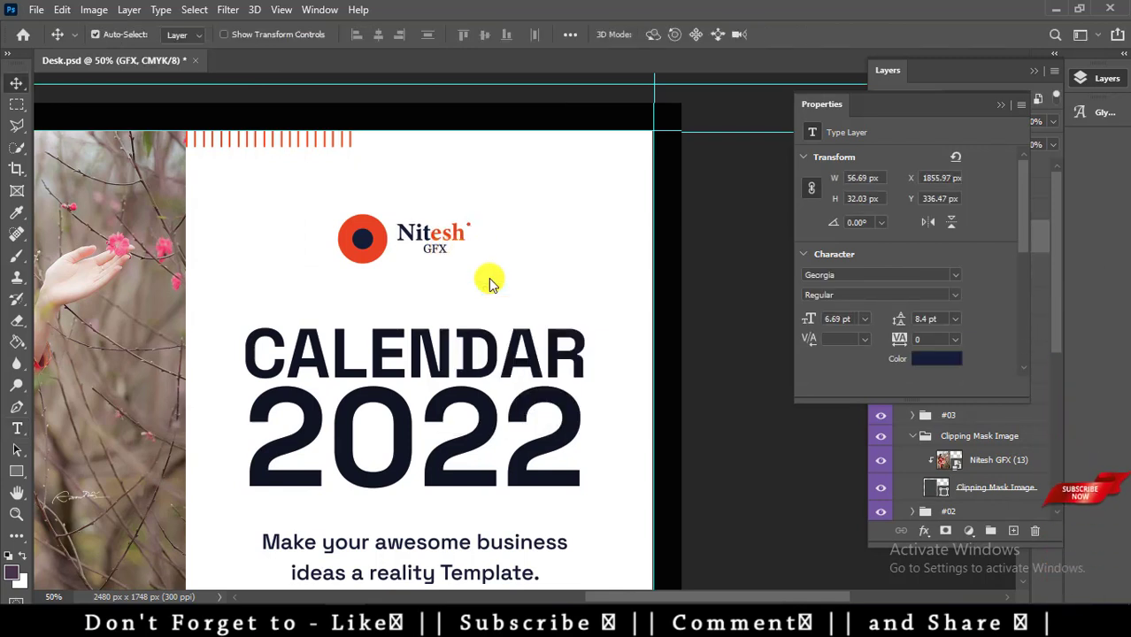
Nudge GFX slightly left and select both the Nitesh and GFX text layers.
key("Left")
key("Left")
key("Left")
key("Left")
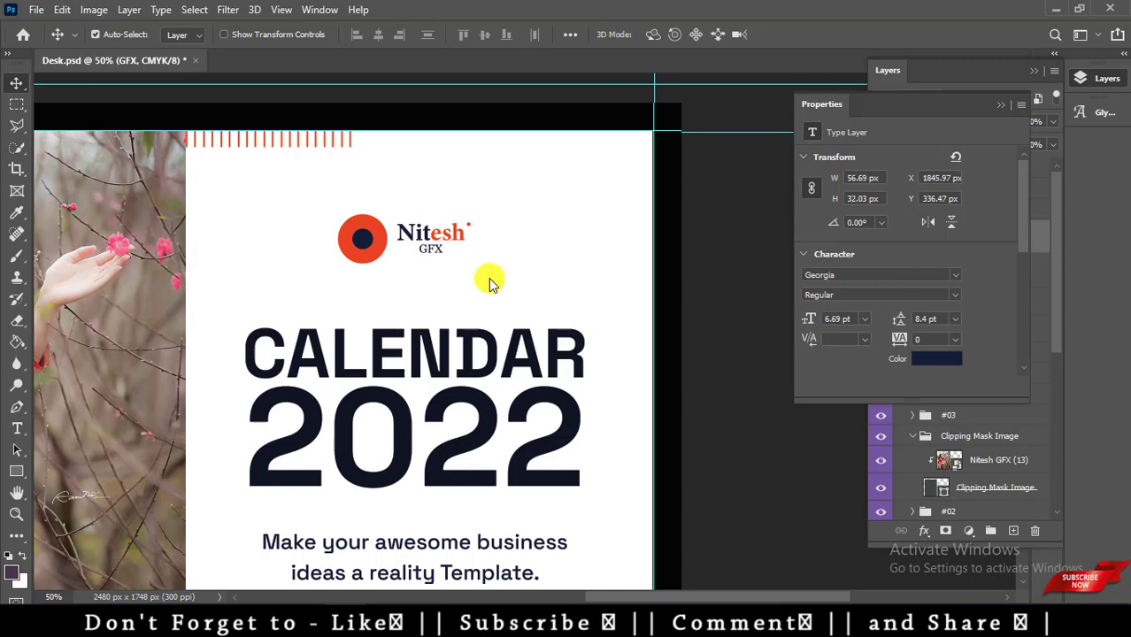
right_click(456, 232)
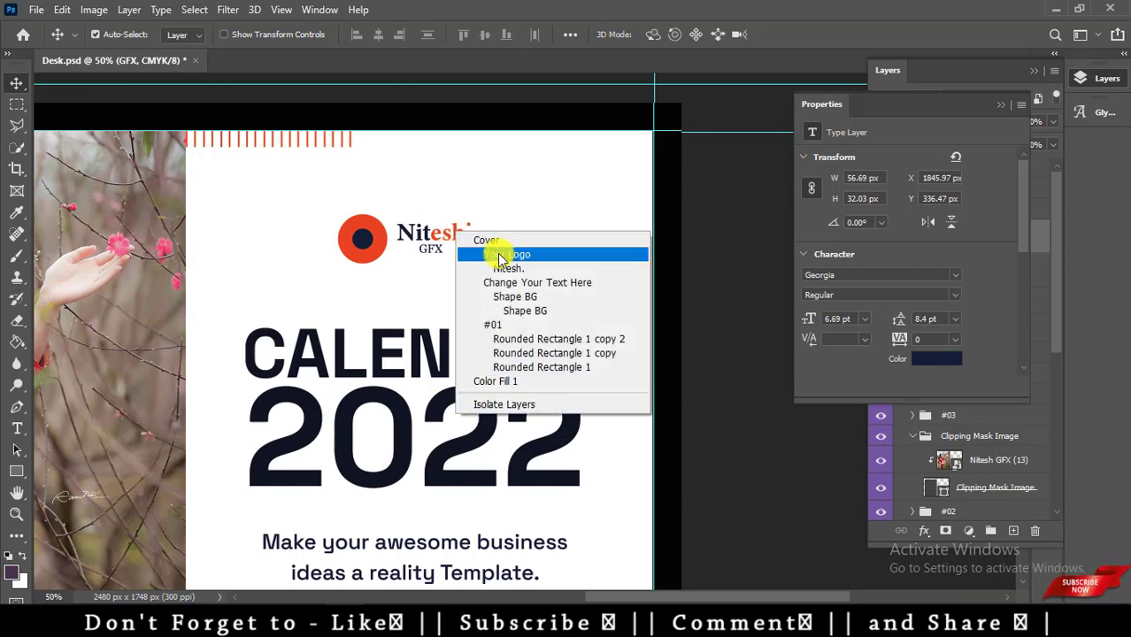
left_click(497, 250)
right_click(455, 234)
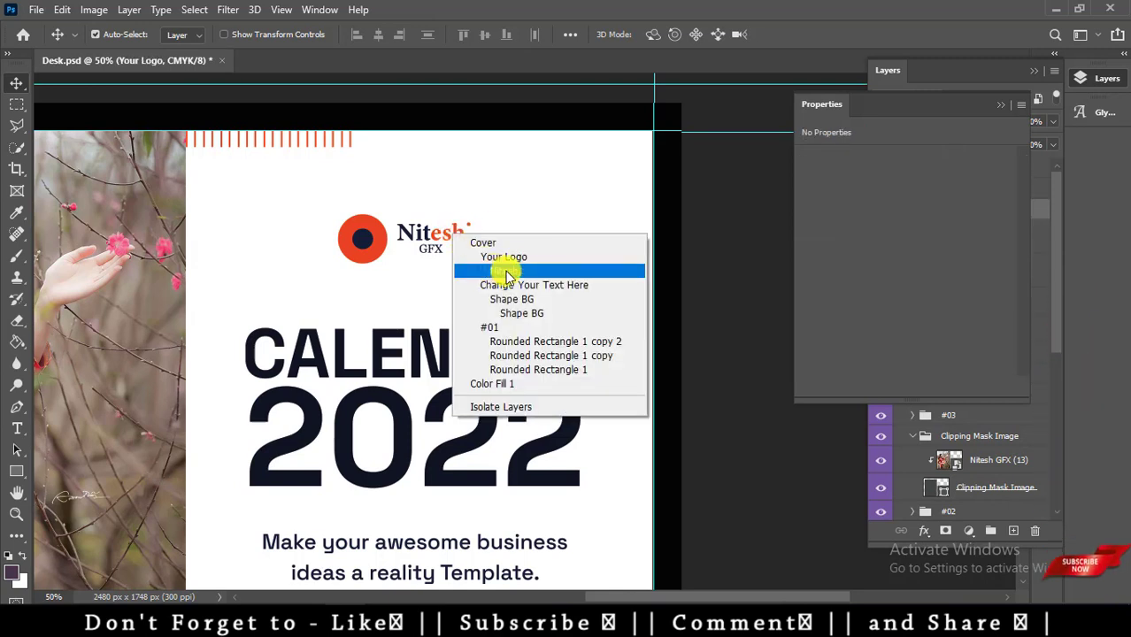
left_click(498, 271)
right_click(434, 251)
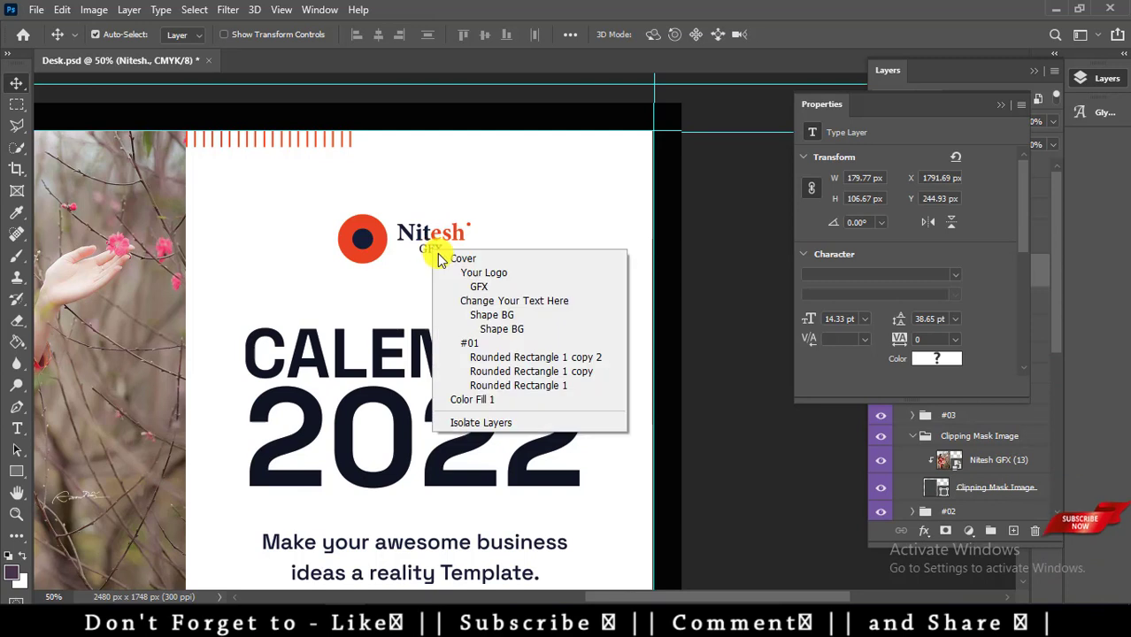
left_click(505, 286)
Scale the Nitesh GFX text up to about 150% (roughly 232 × 95 px).
key("ctrl+t")
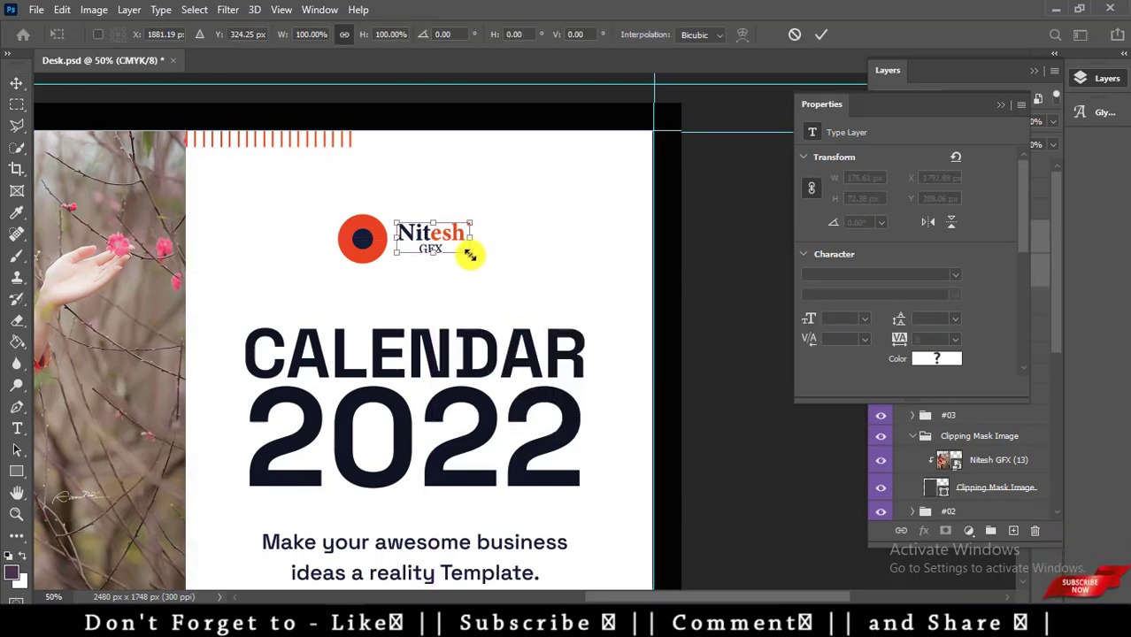
mouse_move(479, 258)
left_mouse_down()
mouse_move(500, 276)
mouse_move(496, 260)
left_mouse_up()
key("Return")
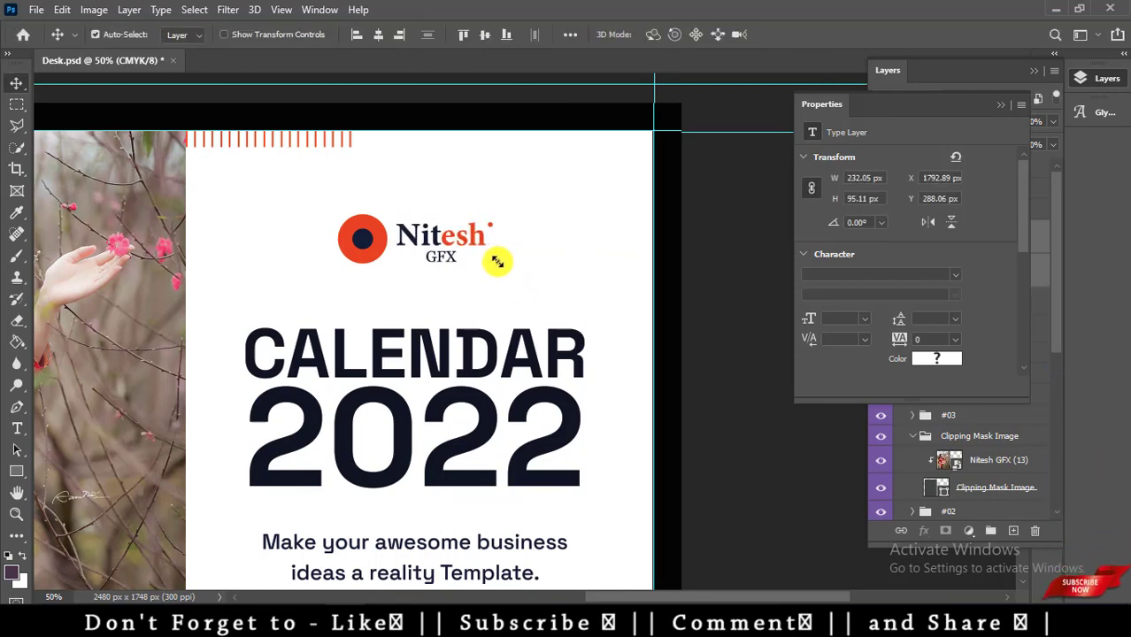
key("ctrl+minus")
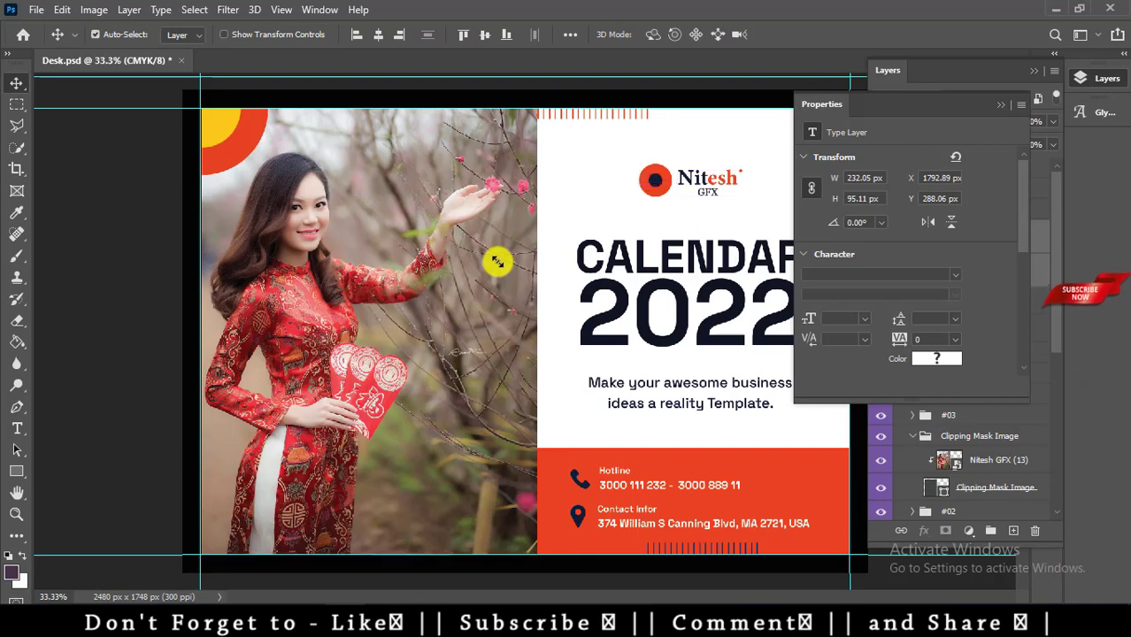
Close the Properties panel and zoom in on the footer with the Type tool ready.
left_click(1000, 105)
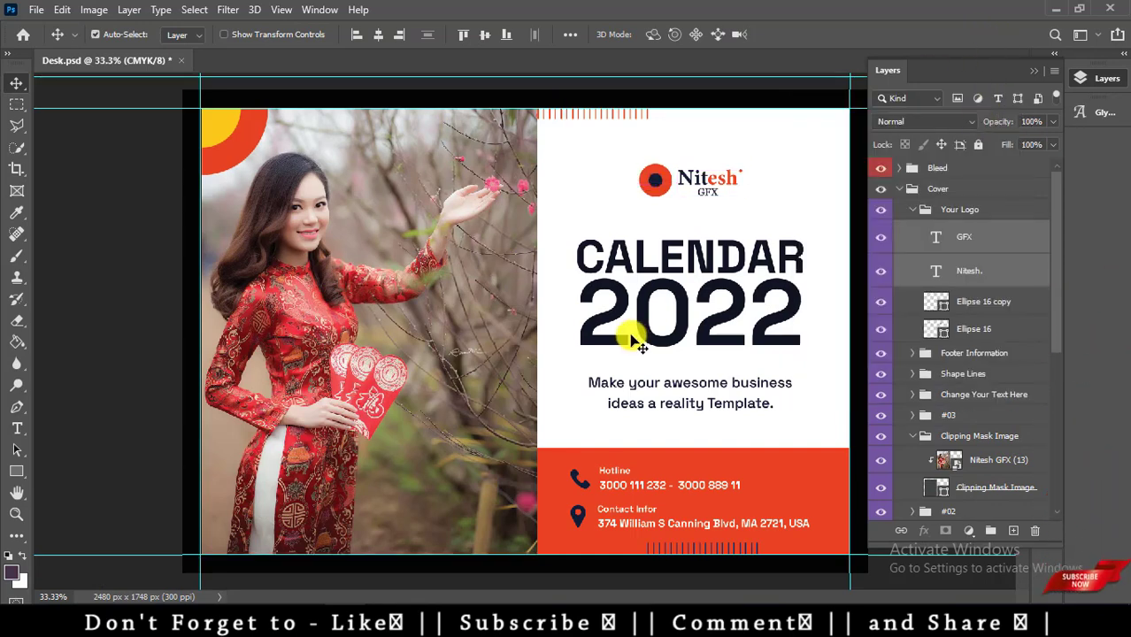
key("t")
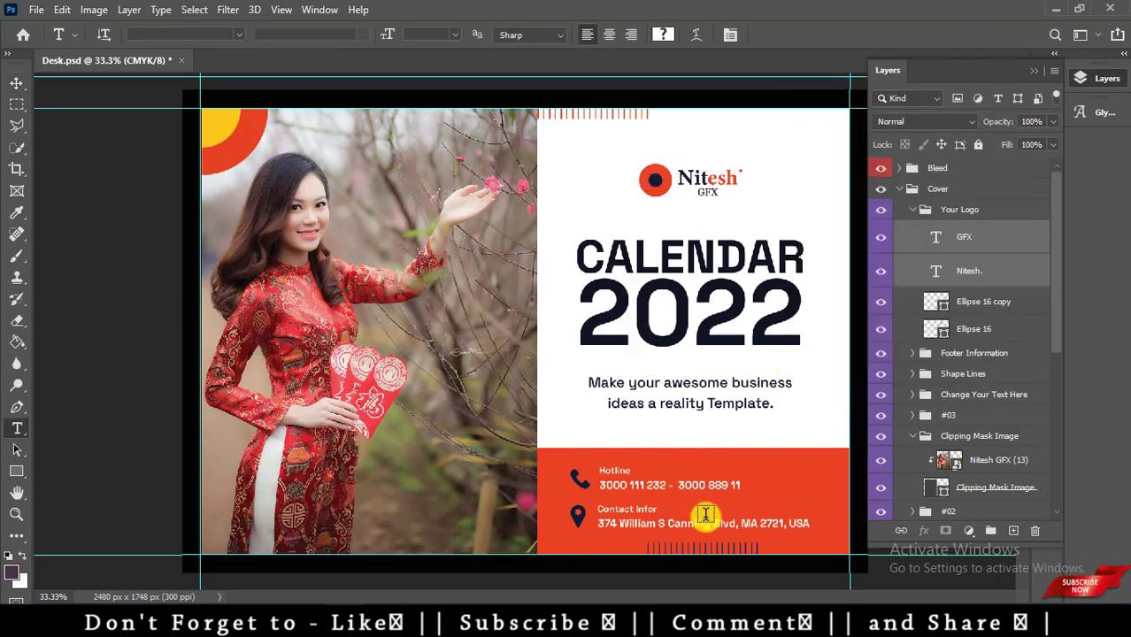
key("ctrl+plus")
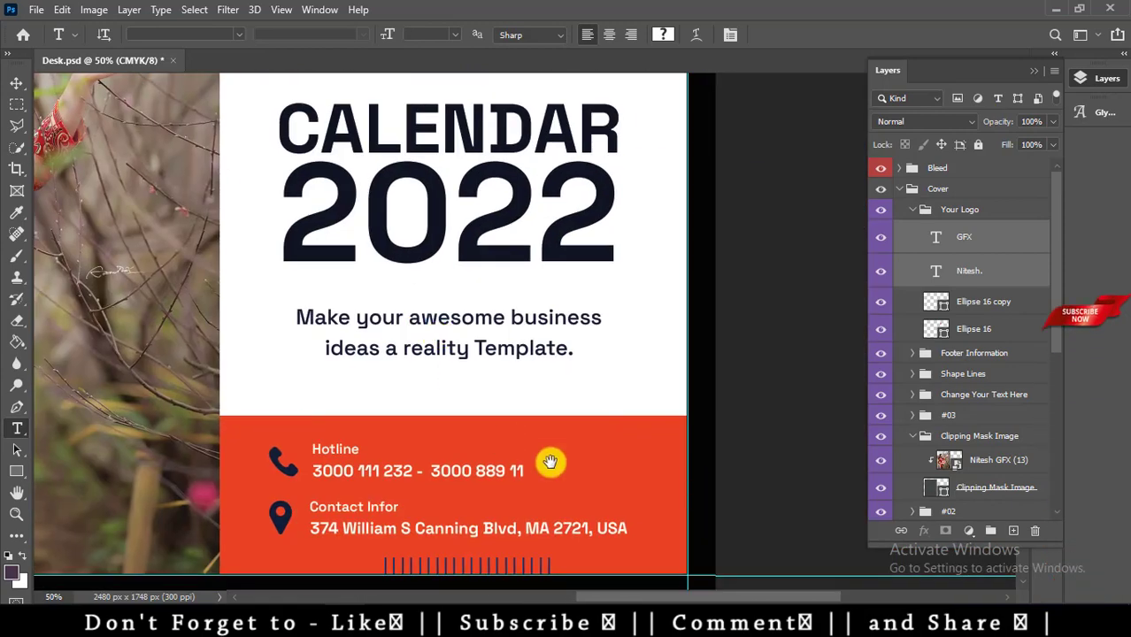
Replace the two 3000 sample hotline numbers with a new India phone number in Myriad Pro.
left_click(521, 467)
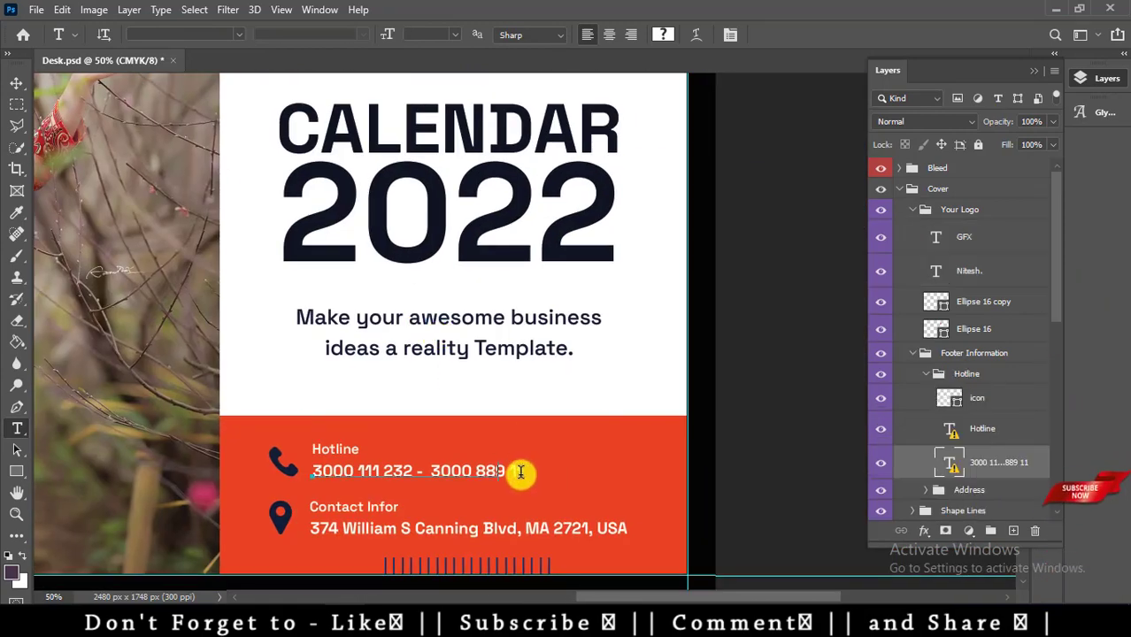
left_click(686, 306)
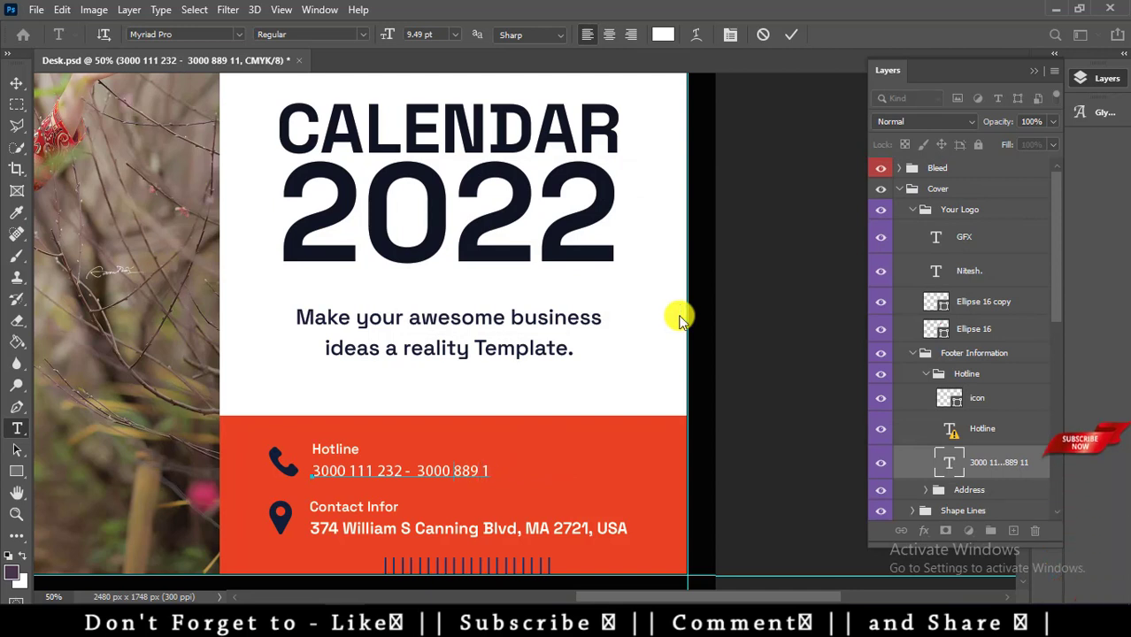
key("BackSpace")
key("BackSpace")
key("BackSpace")
key("BackSpace")
key("BackSpace")
key("BackSpace")
key("BackSpace")
key("BackSpace")
key("BackSpace")
key("BackSpace")
key("BackSpace")
key("BackSpace")
key("BackSpace")
key("BackSpace")
key("BackSpace")
key("BackSpace")
key("BackSpace")
key("BackSpace")
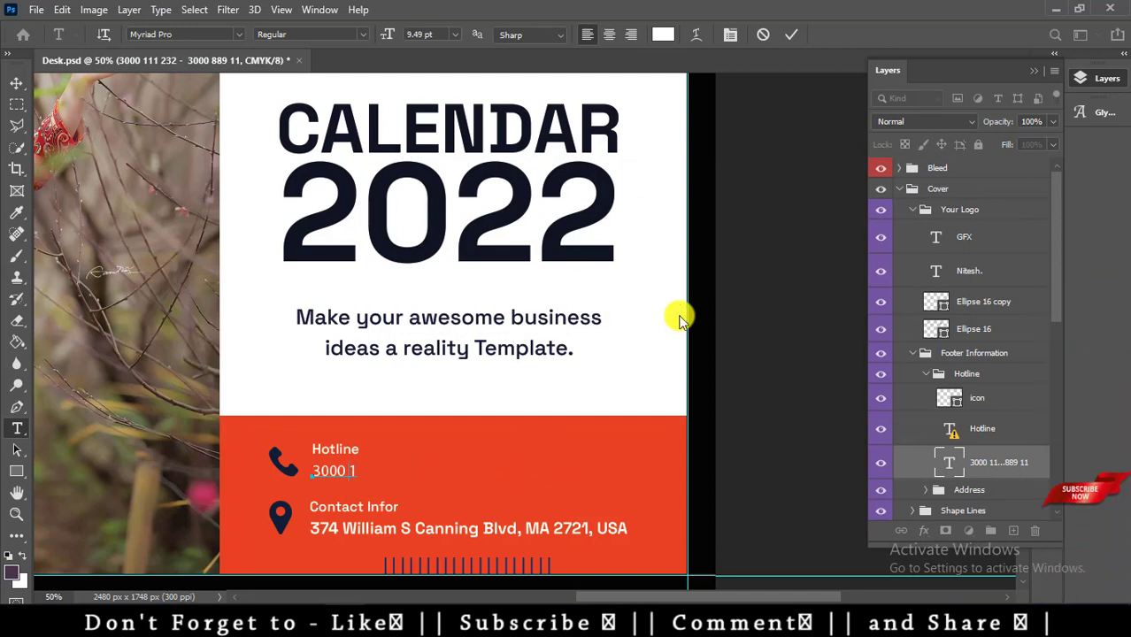
key("BackSpace")
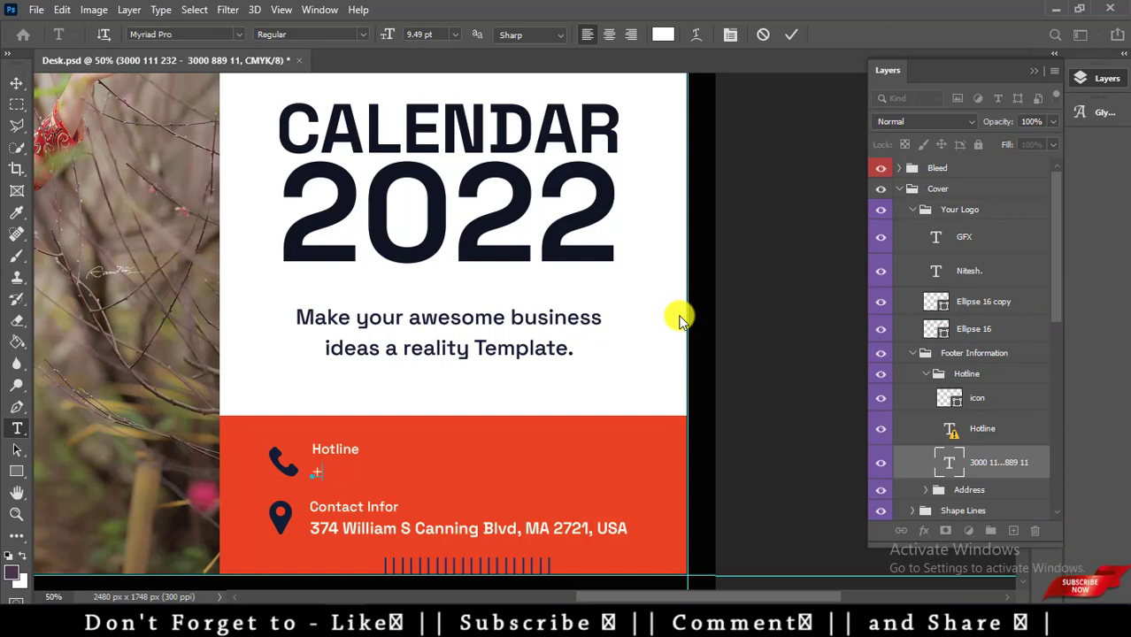
type("+9178")
type("-")
type("92")
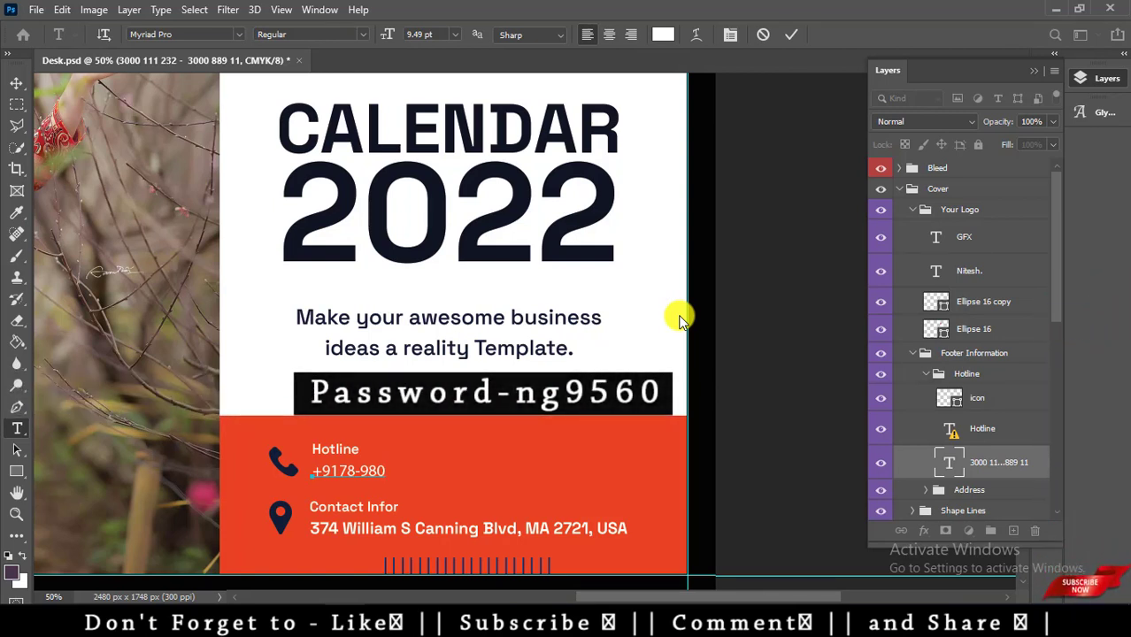
type("8")
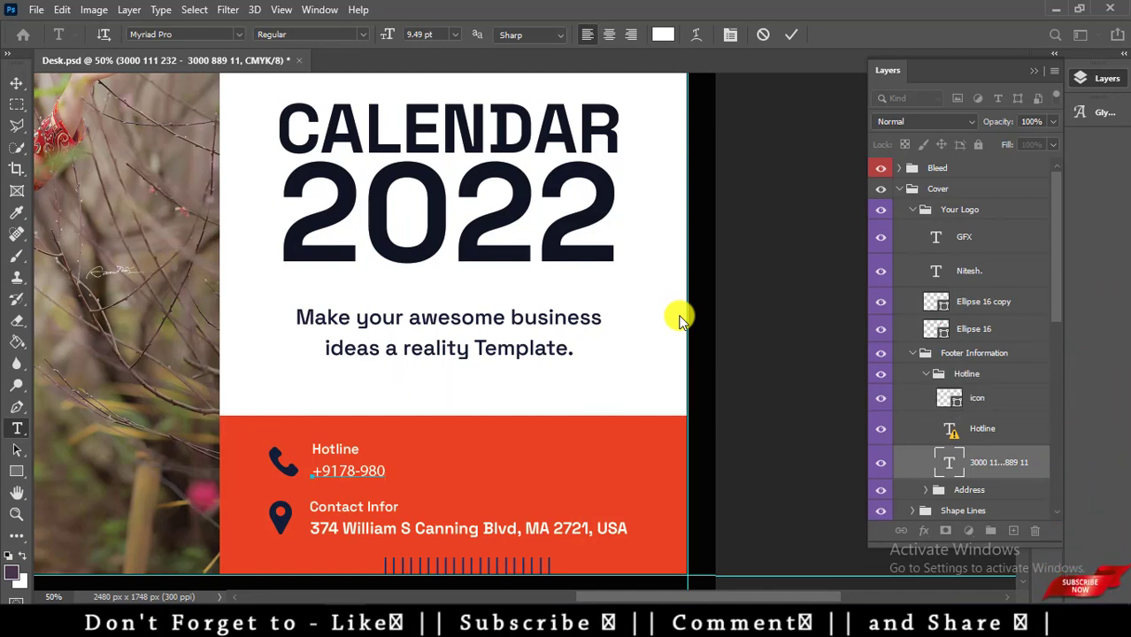
type("89")
key("ctrl+Return")
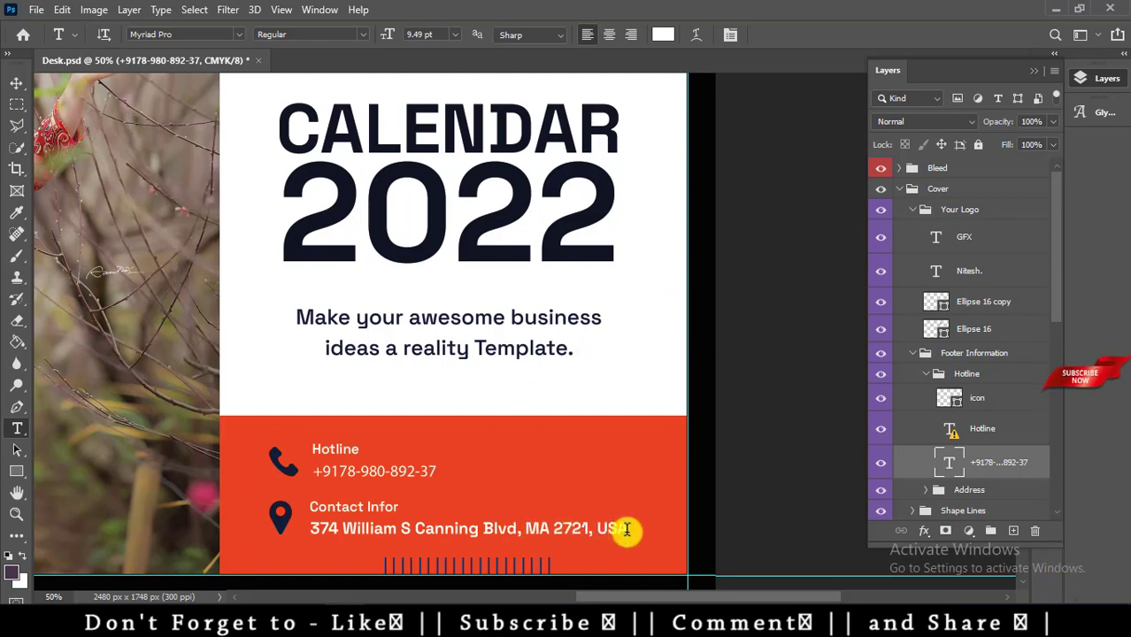
left_click(623, 532)
Change the address ending from USA to India, replacing its missing font.
left_click(686, 305)
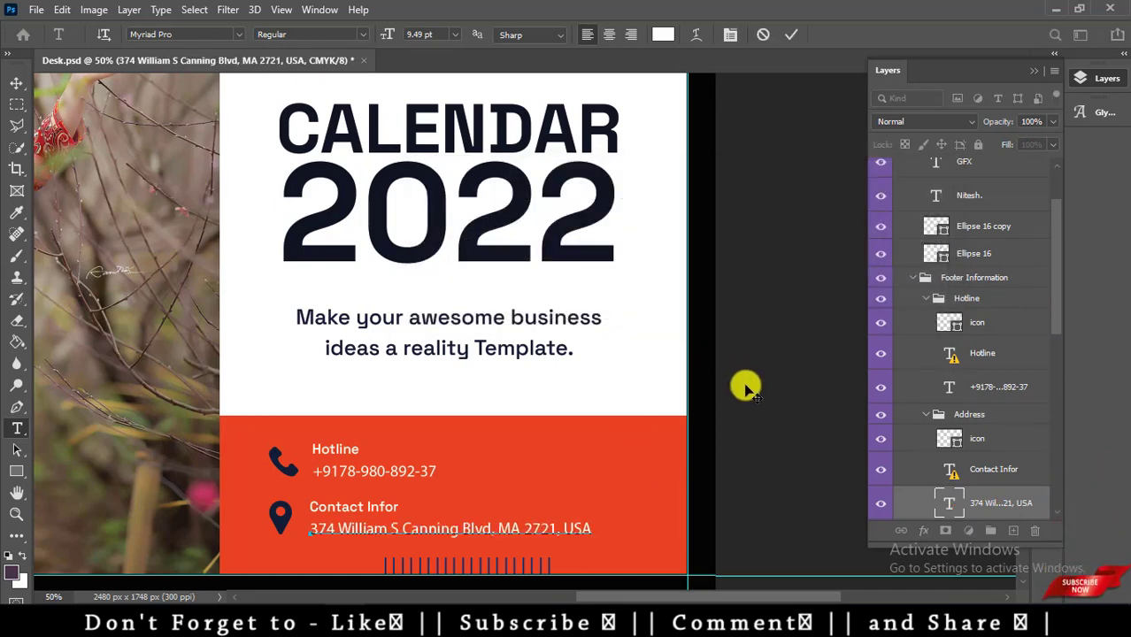
key("BackSpace")
key("BackSpace")
key("ctrl+Return")
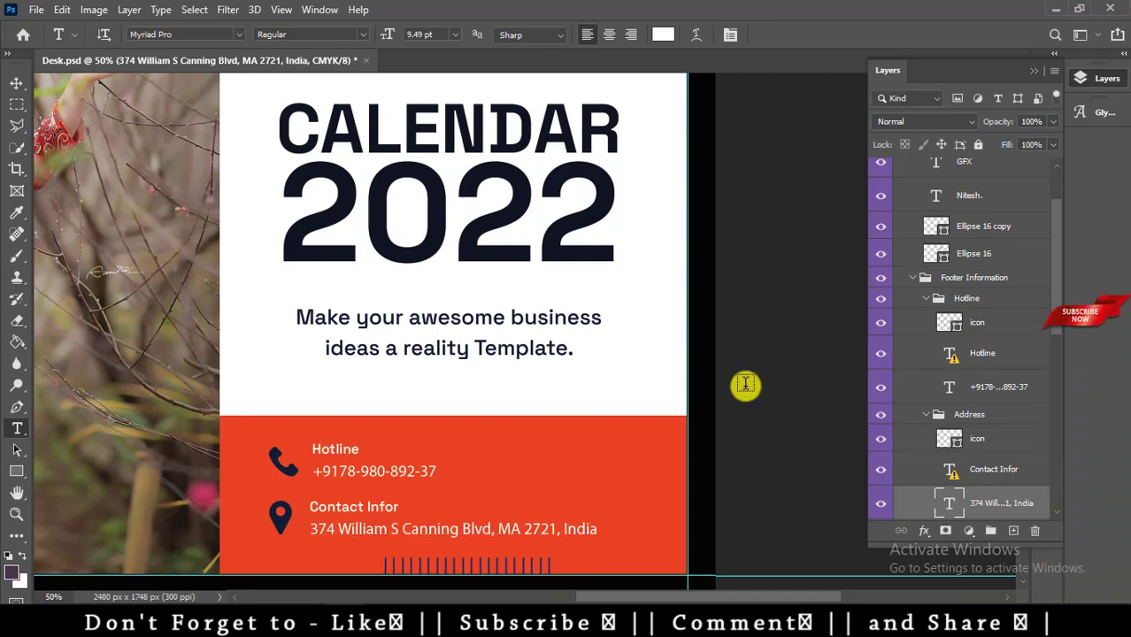
Try bold Georgia on the address line, then undo it.
left_click_drag(595, 530, 270, 537)
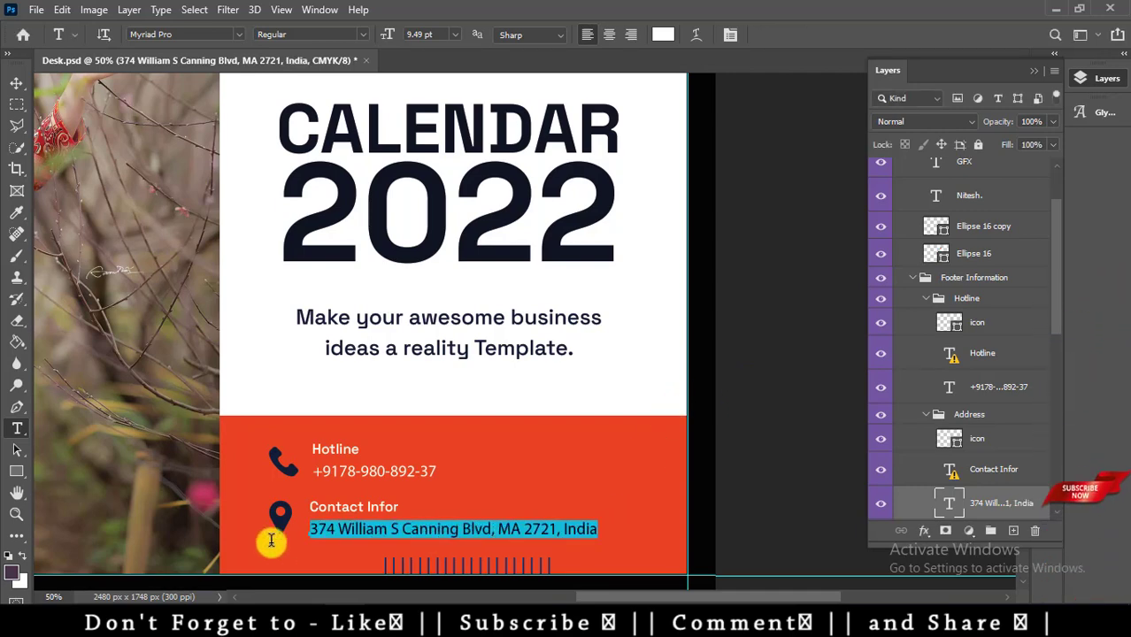
left_click(235, 34)
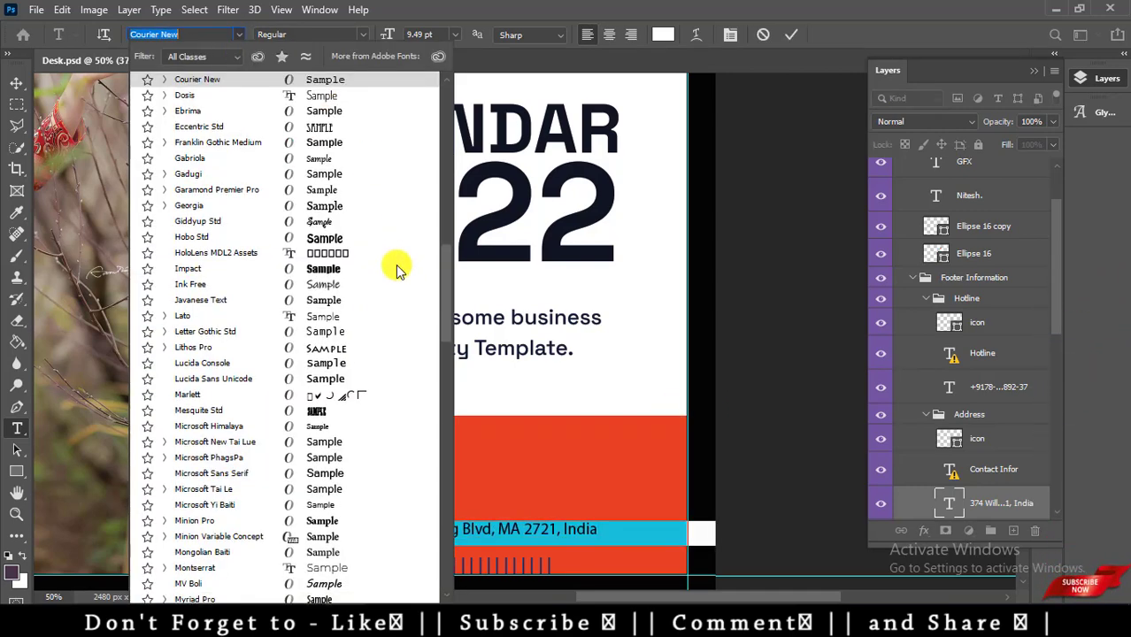
left_click_drag(447, 292, 447, 111)
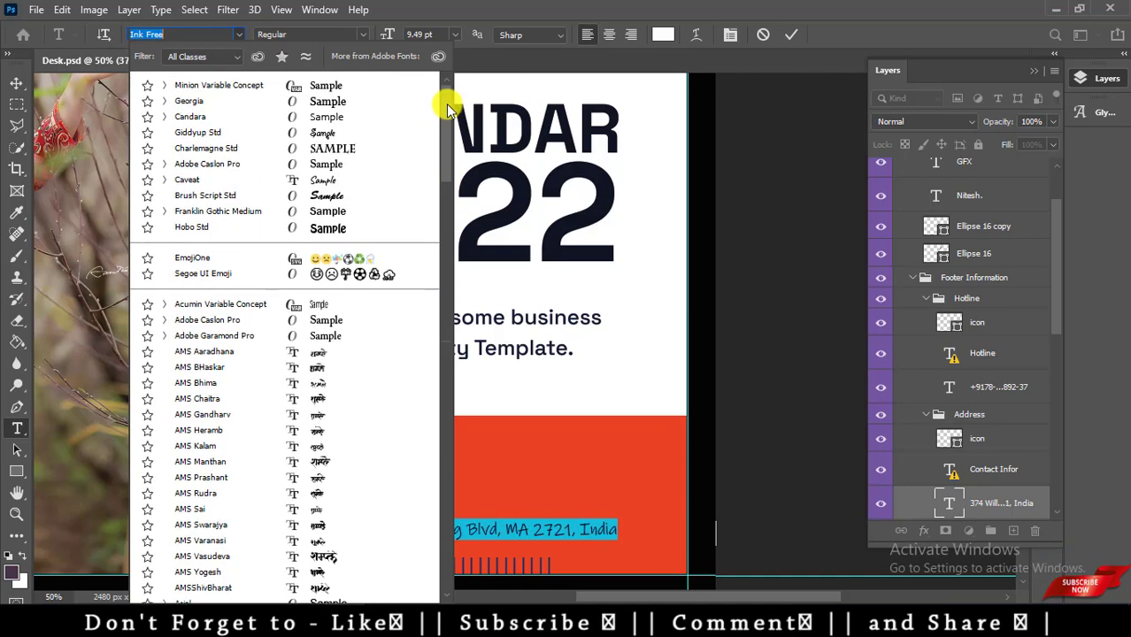
left_click(356, 101)
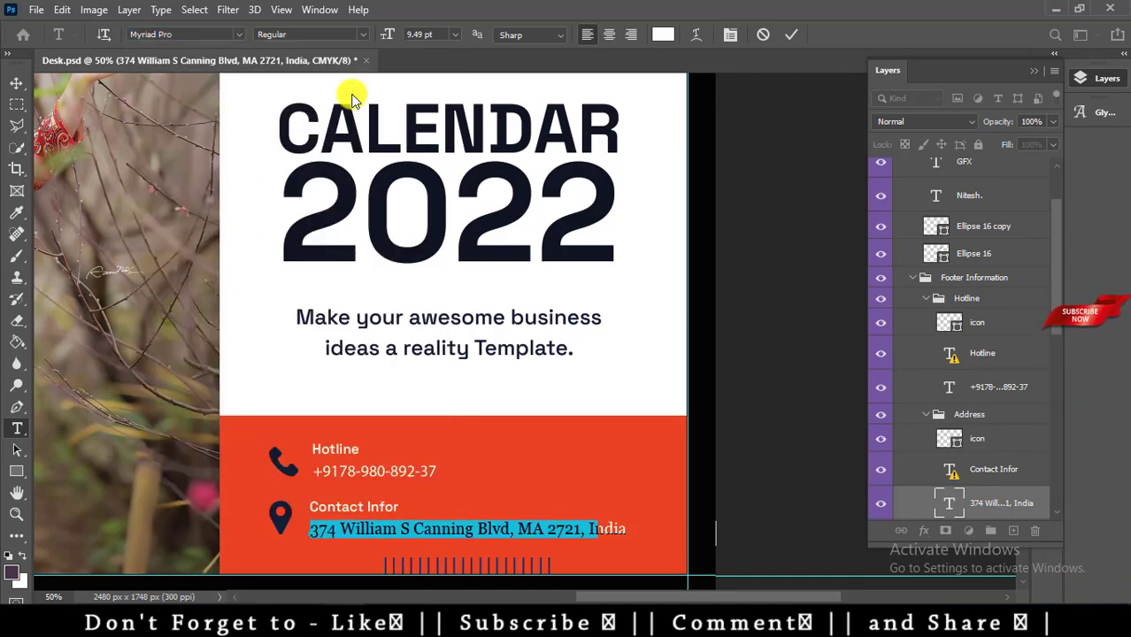
left_click(362, 33)
left_click(301, 79)
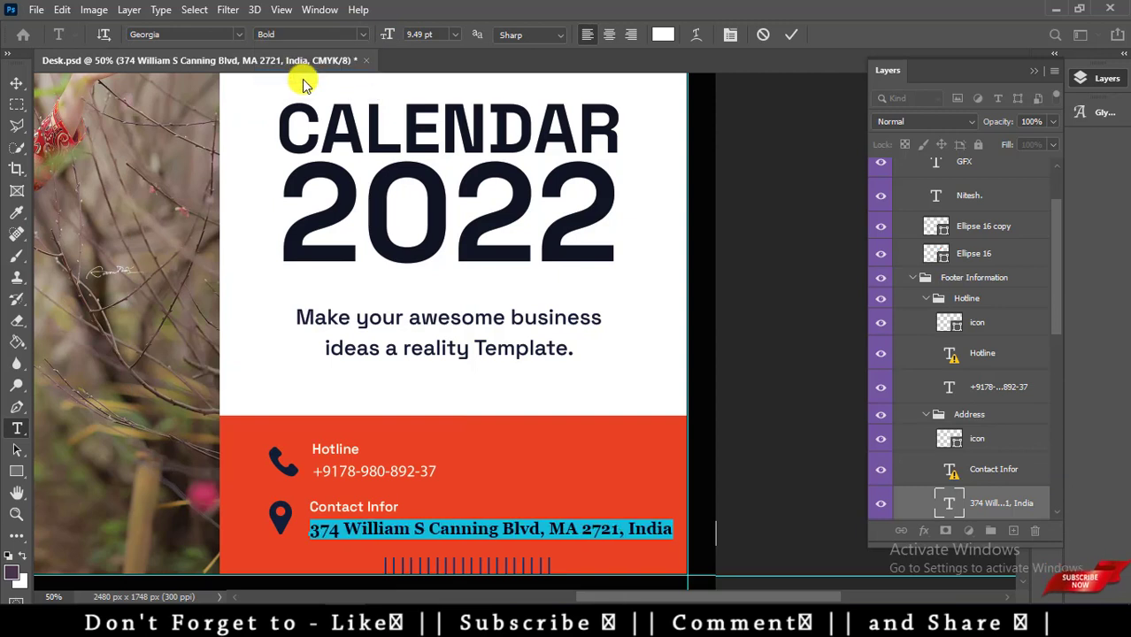
key("ctrl+Return")
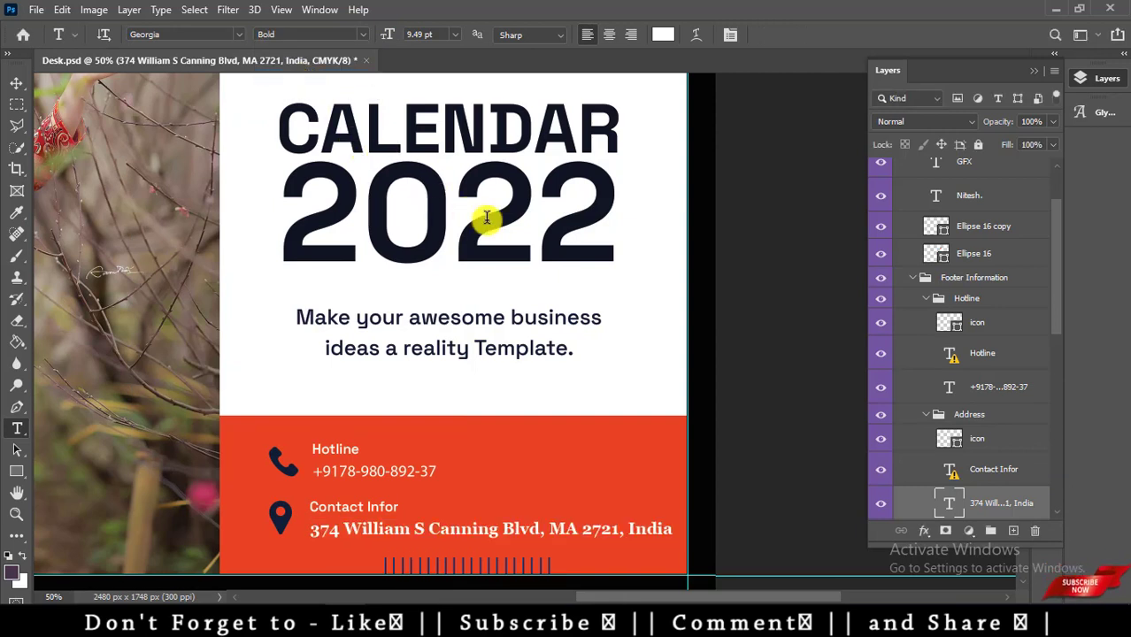
key("ctrl+z")
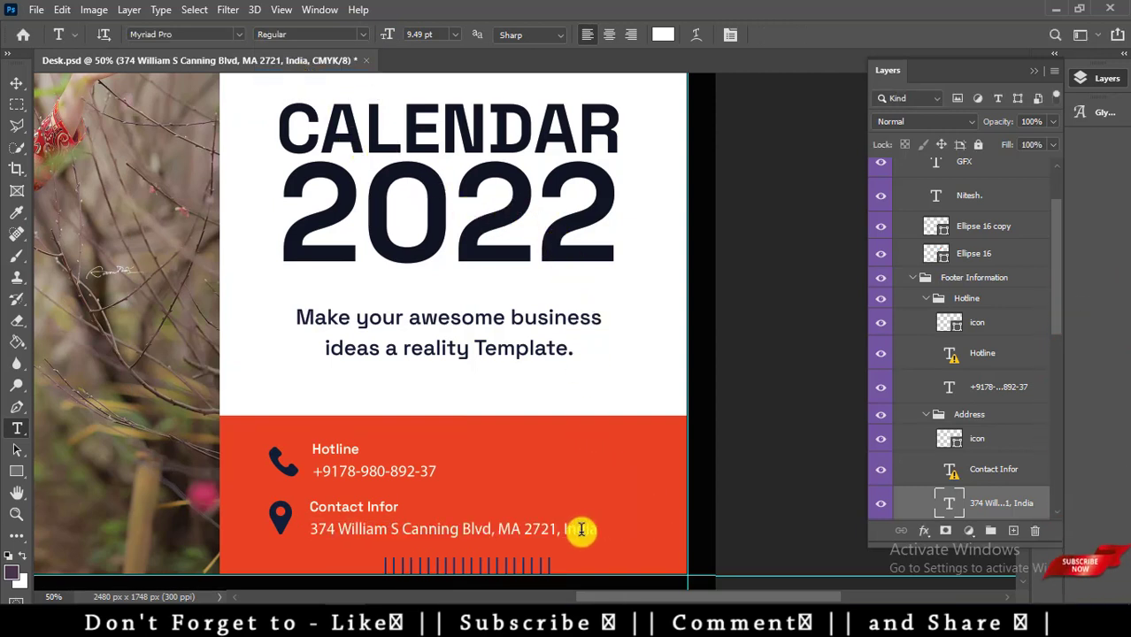
Set the address line in Minion Variable Concept Regular and nudge it up slightly.
left_click_drag(588, 527, 255, 368)
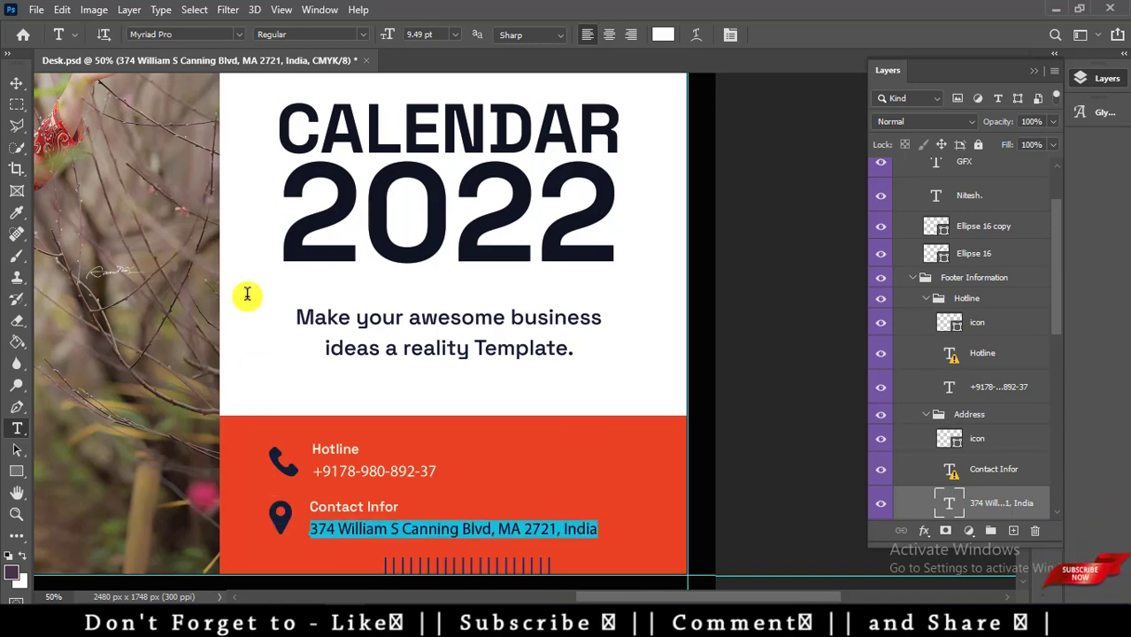
left_click(235, 33)
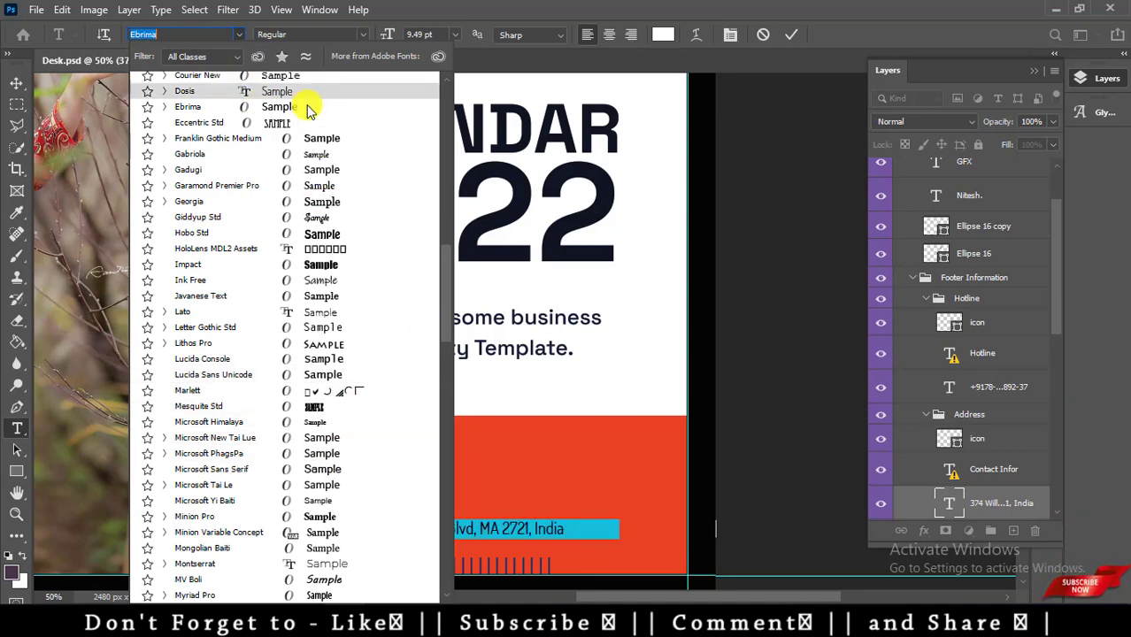
scroll(310, 108, "up", 15)
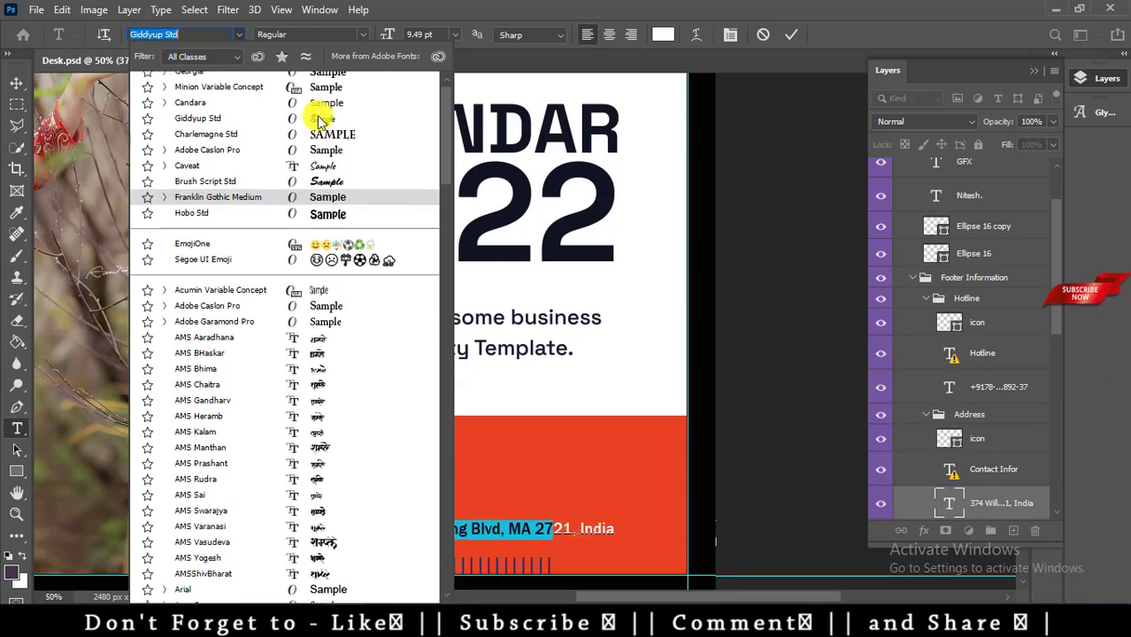
scroll(319, 119, "up", 1)
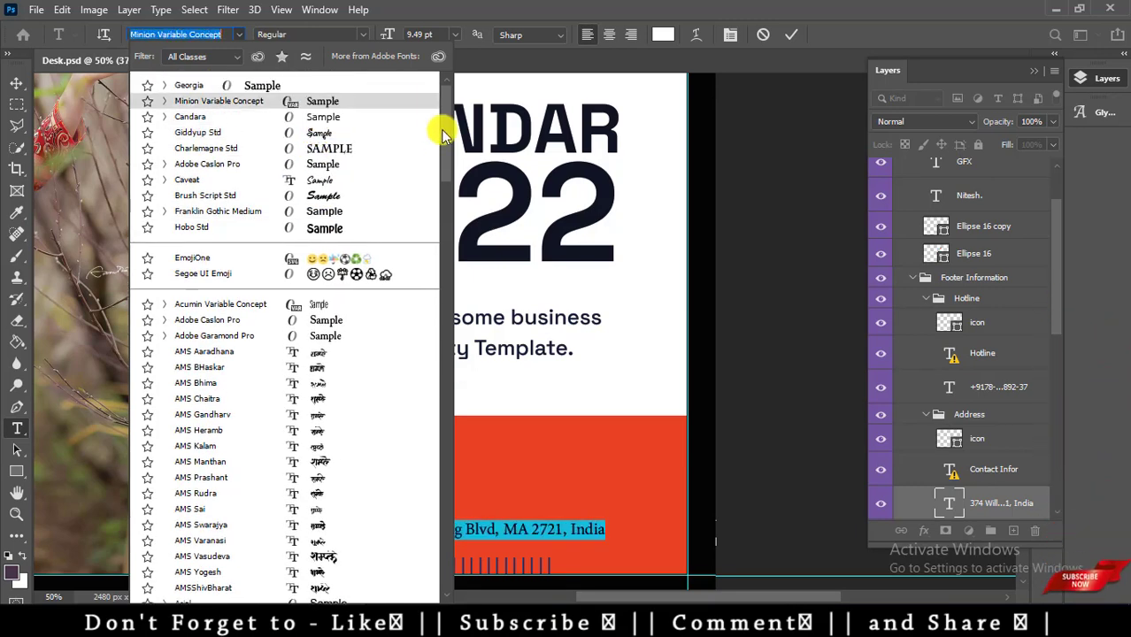
left_click(349, 103)
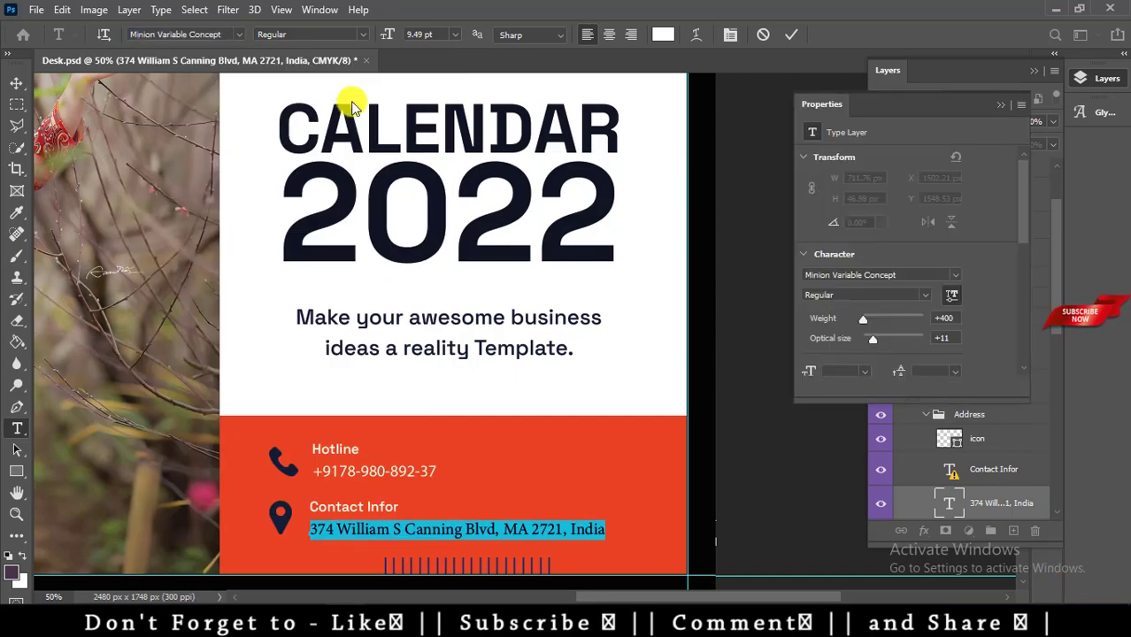
key("ctrl+Return")
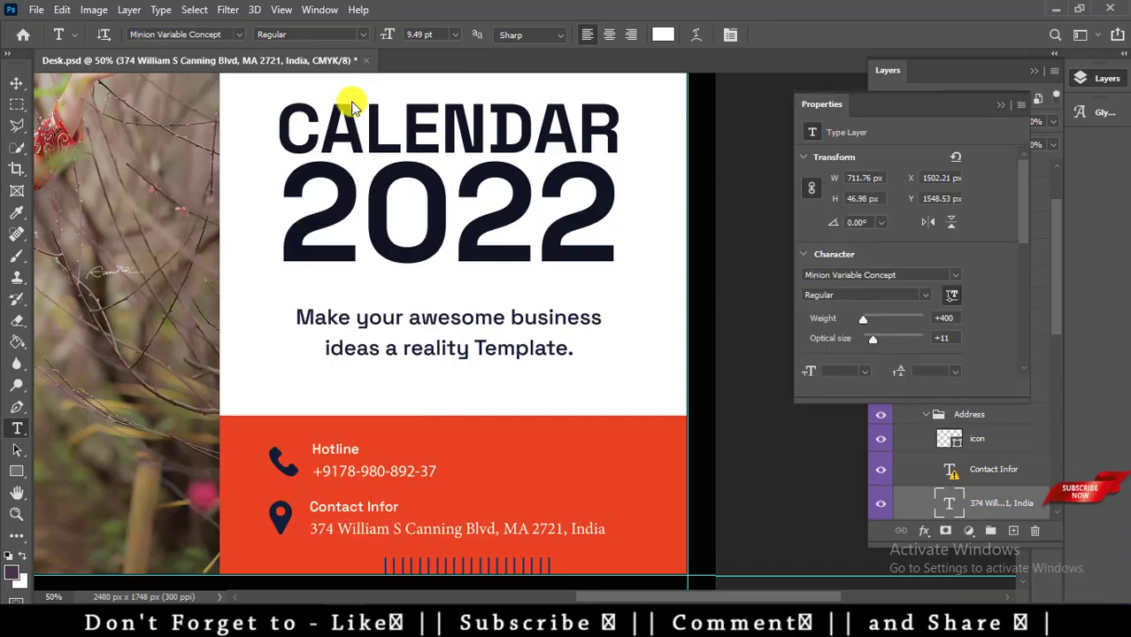
key("v")
key("Up")
key("Up")
key("Up")
key("Up")
key("Up")
key("Up")
key("Up")
key("Up")
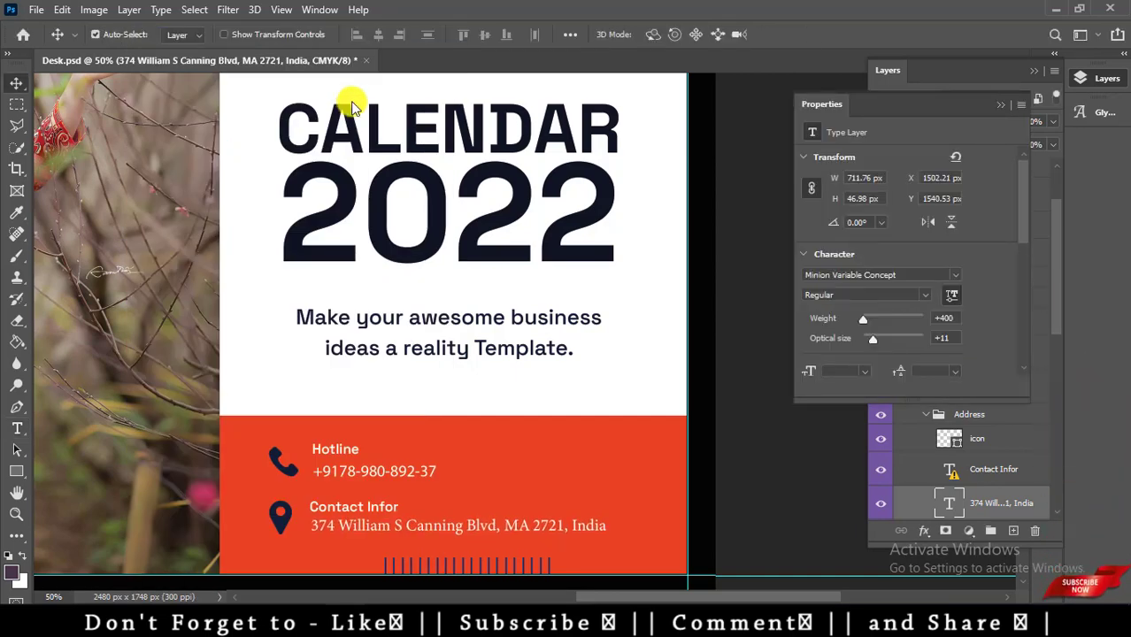
Zoom out, clear away the layer list and Properties panel, and start Save As.
key("ctrl+minus")
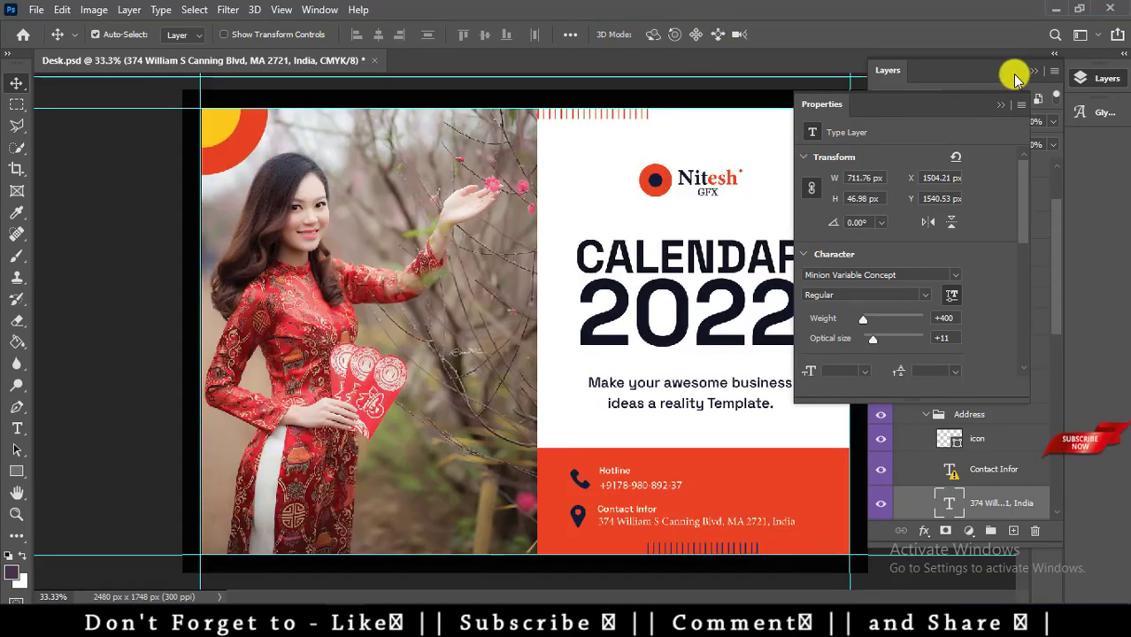
left_click(1031, 71)
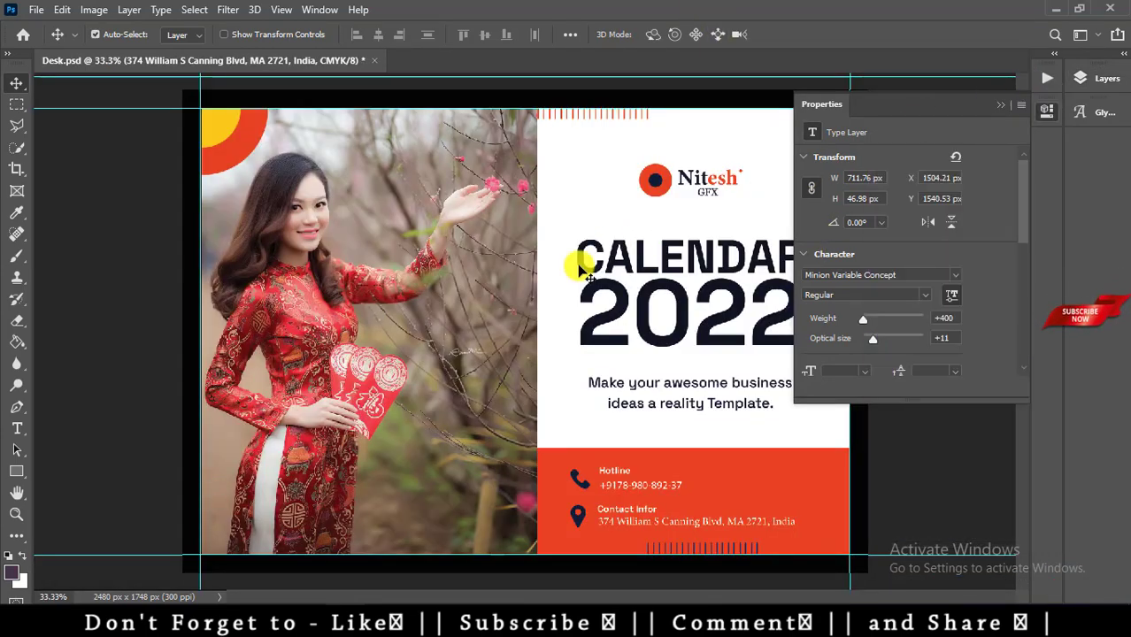
left_click(1001, 104)
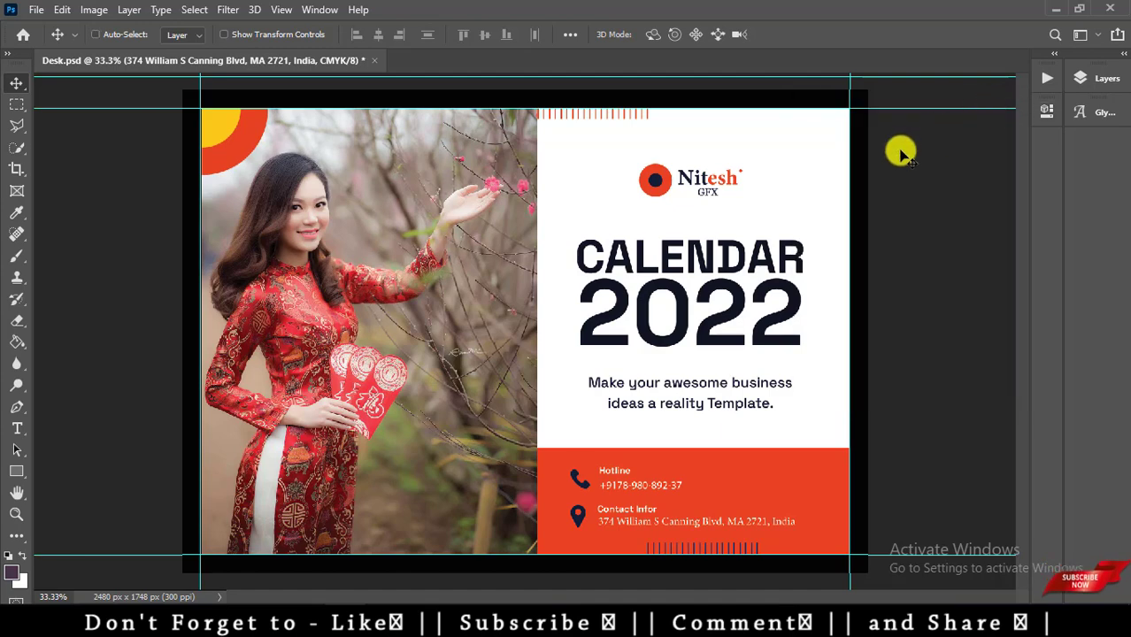
key("ctrl+shift+s")
Save the cover as JPEG Desk.jpg, replacing the existing file and accepting the JPEG options.
left_click(319, 334)
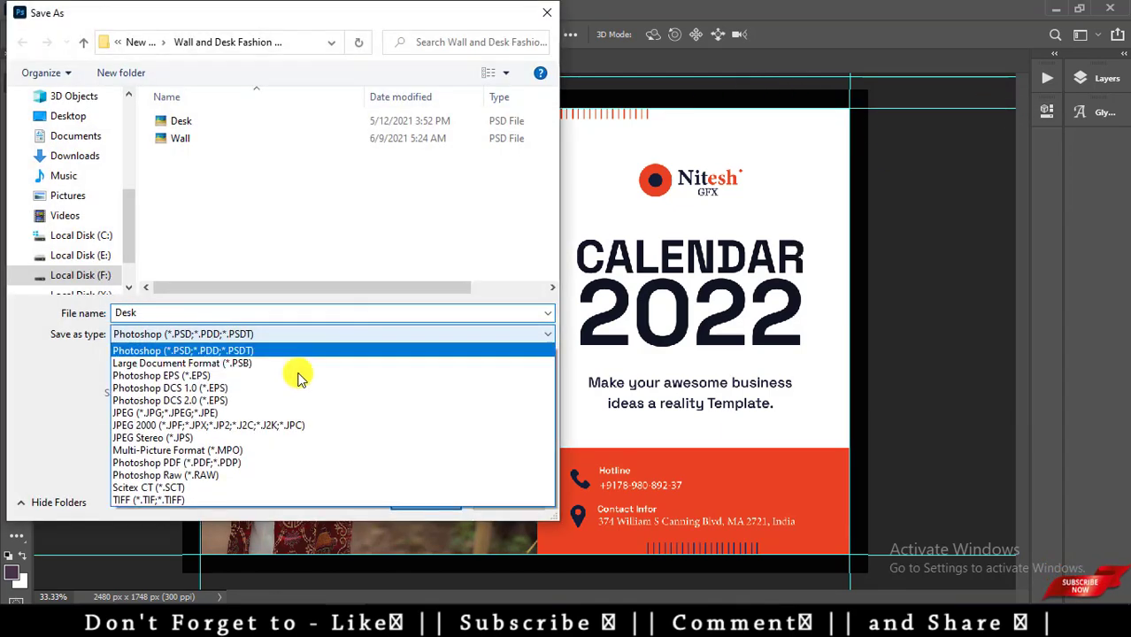
left_click(237, 418)
left_click(426, 500)
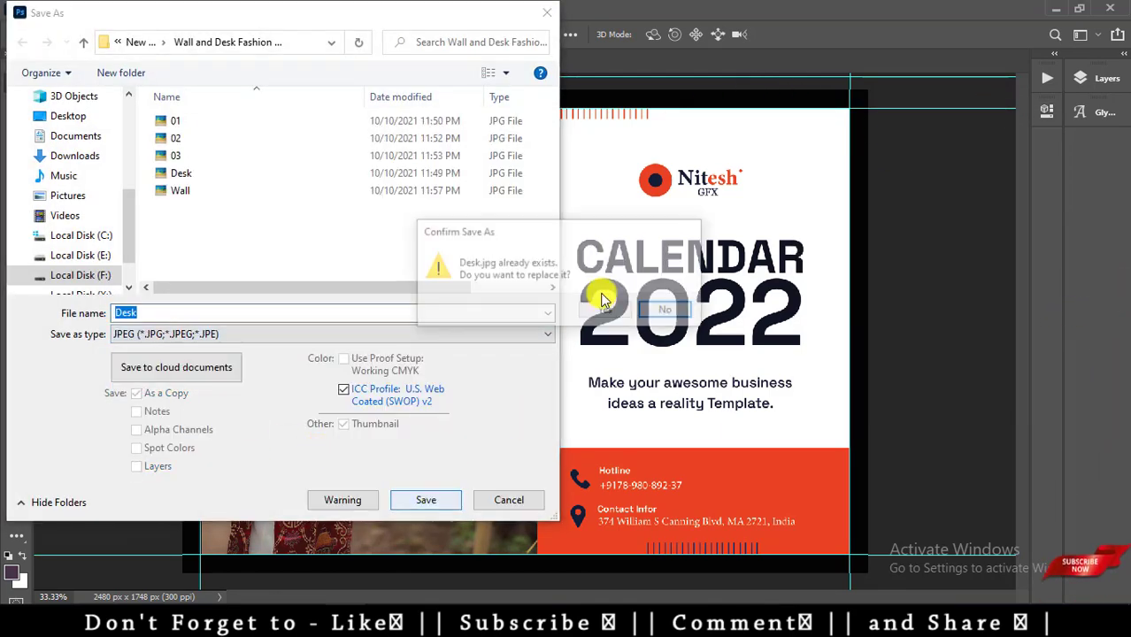
left_click(619, 314)
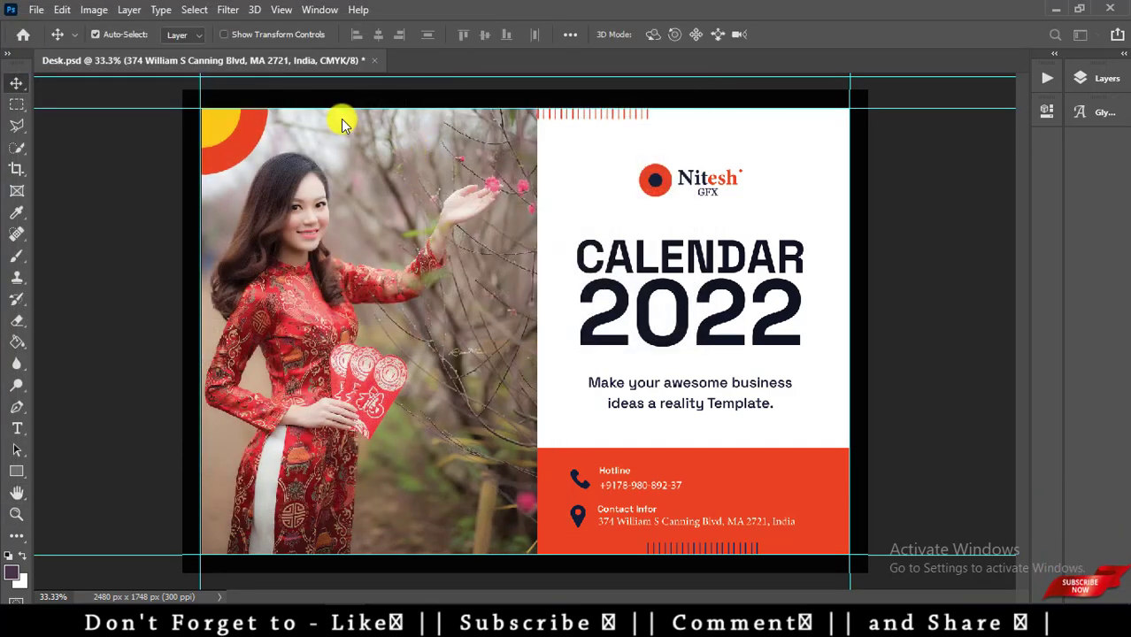
key("ctrl+s")
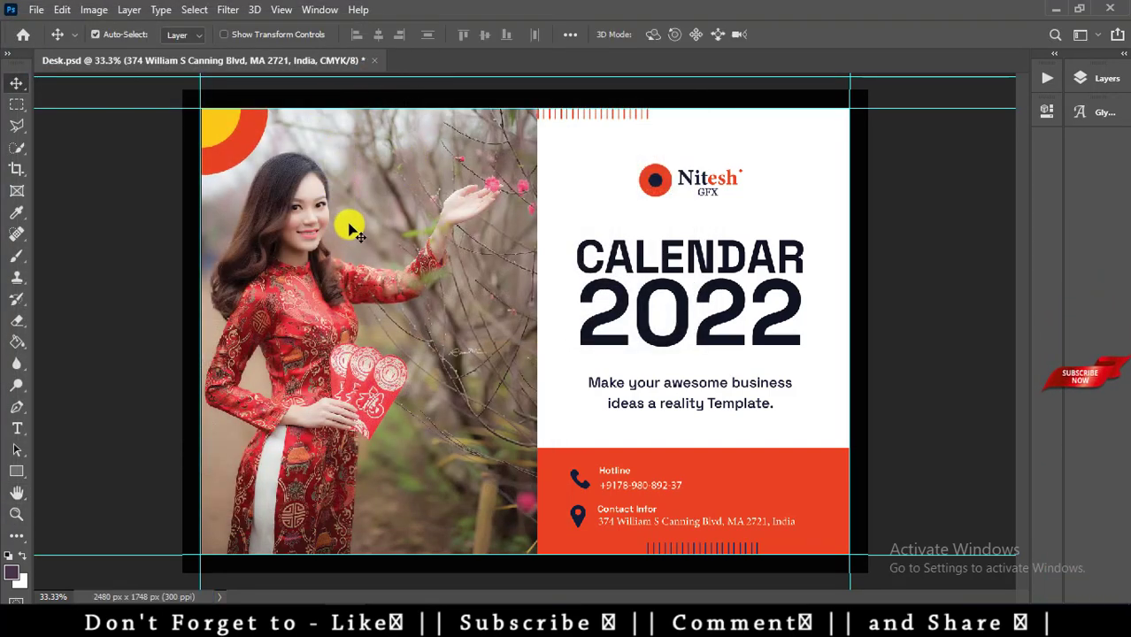
Close Desk.psd without saving and bring up the Wall and Desk Fashion Calendar folder.
key("ctrl+w")
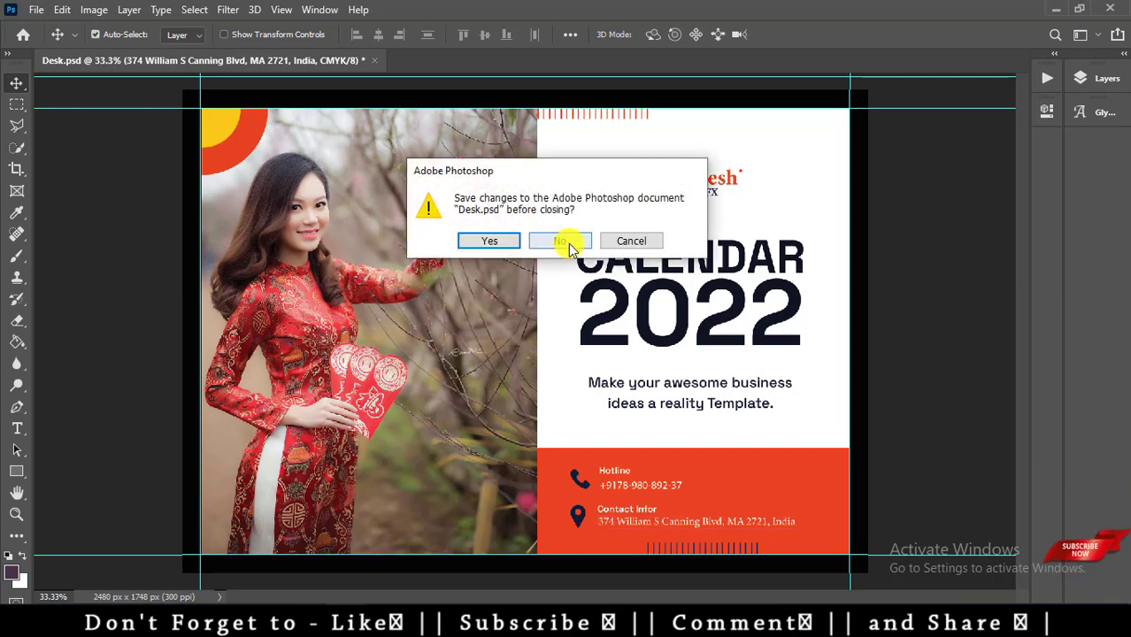
left_click(557, 241)
left_click(39, 55)
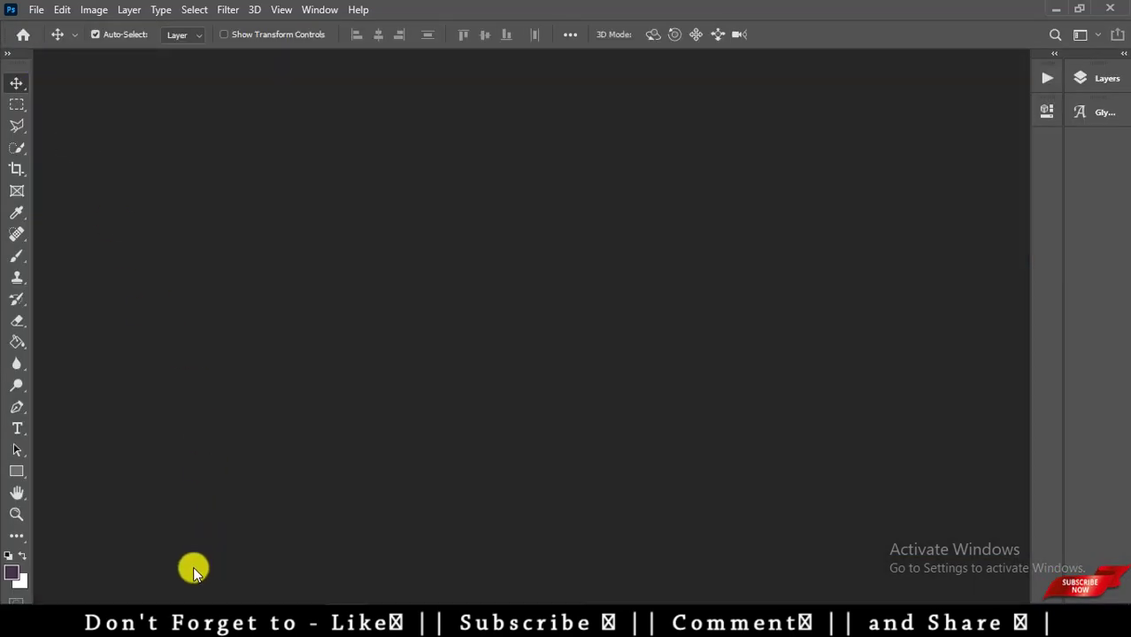
mouse_move(177, 609)
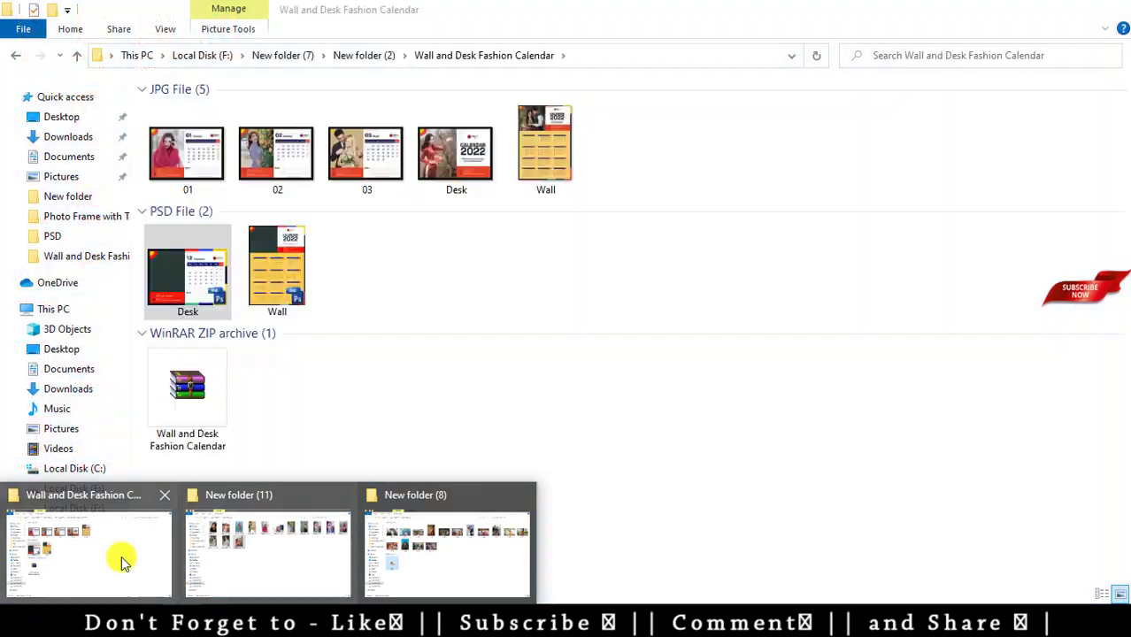
left_click(121, 560)
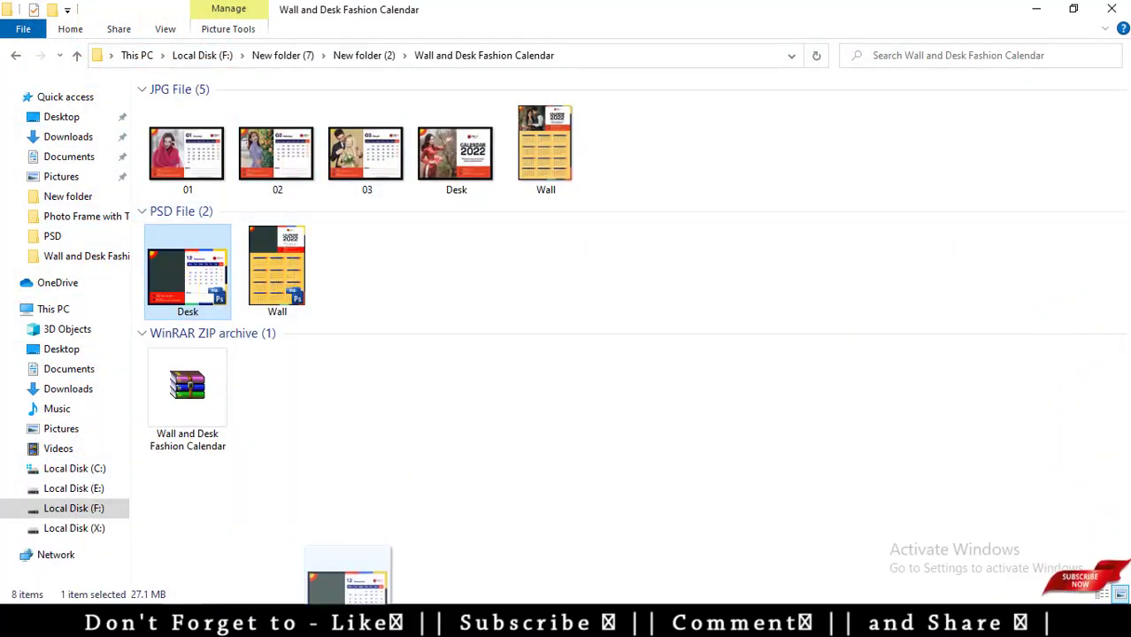
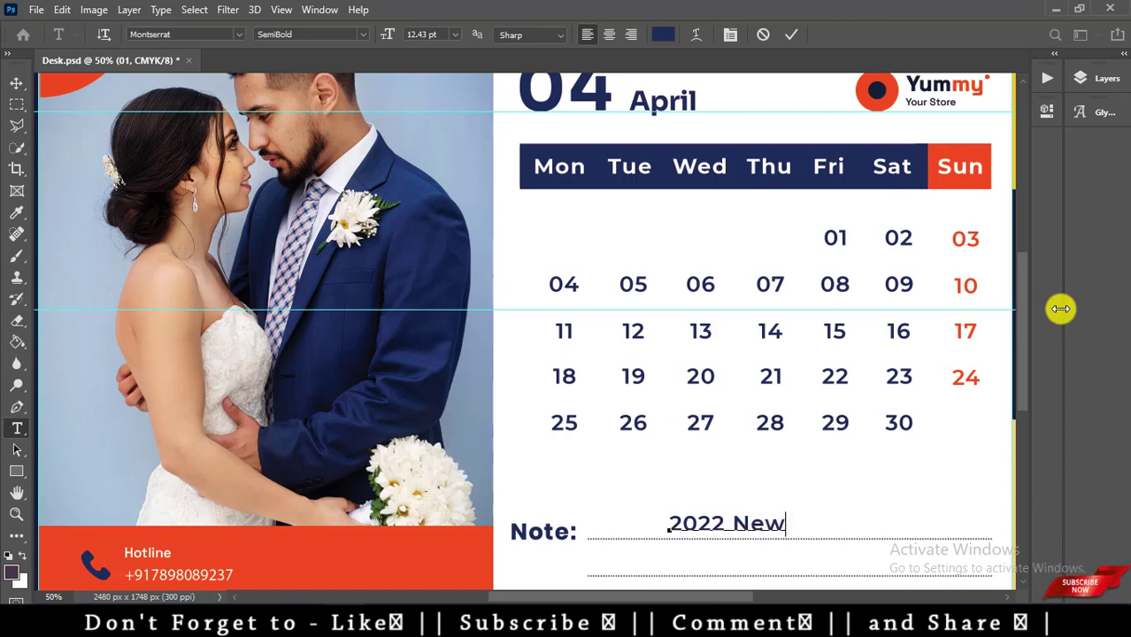
Finish the April note as '2022 New Calender PSD' and nudge it slightly lower.
type("New Ca")
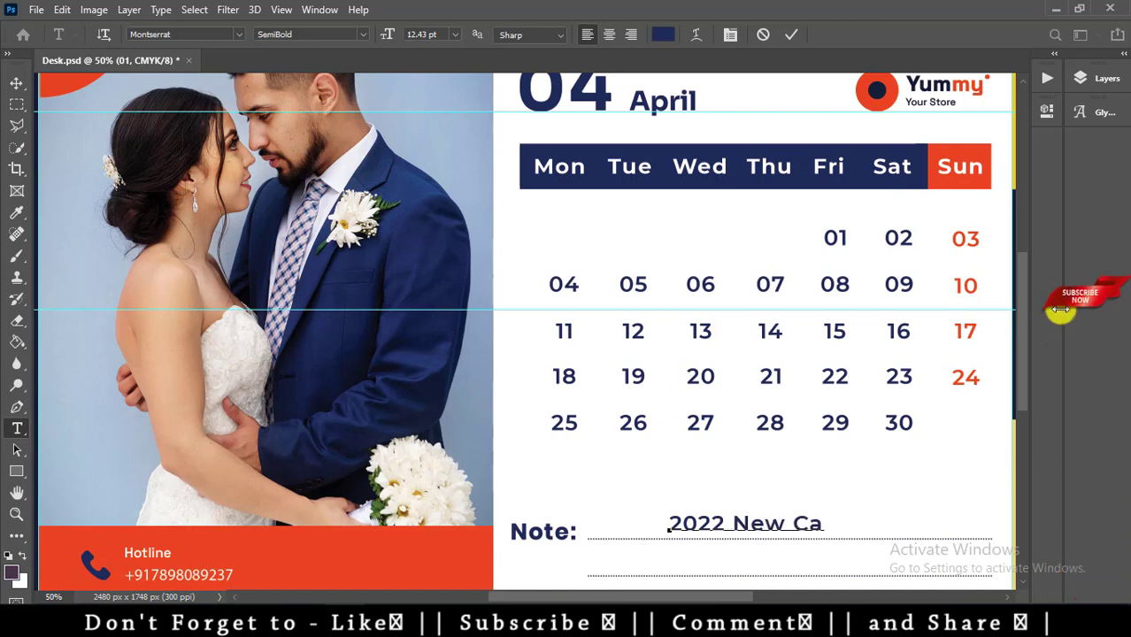
type("lem")
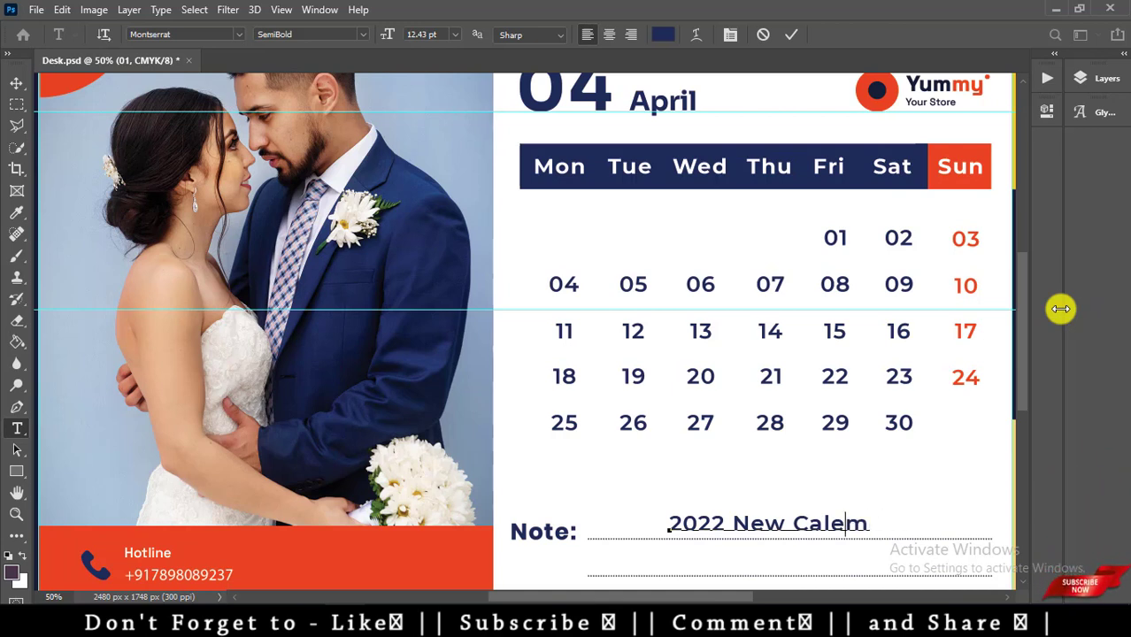
type("dere")
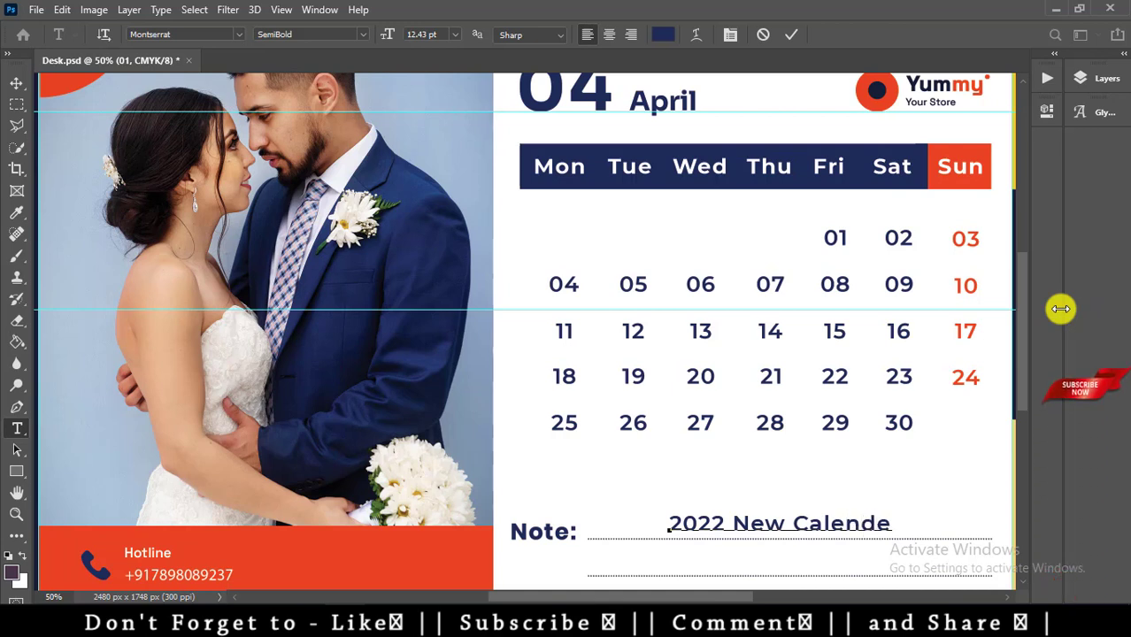
type("r PSD")
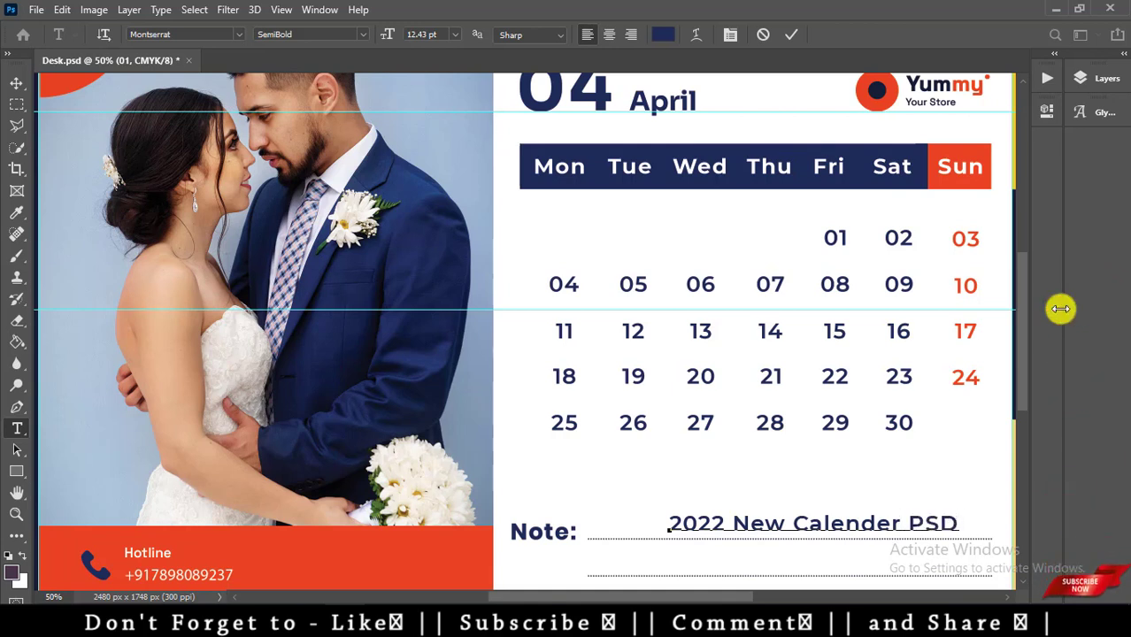
left_click(1041, 331)
key("v")
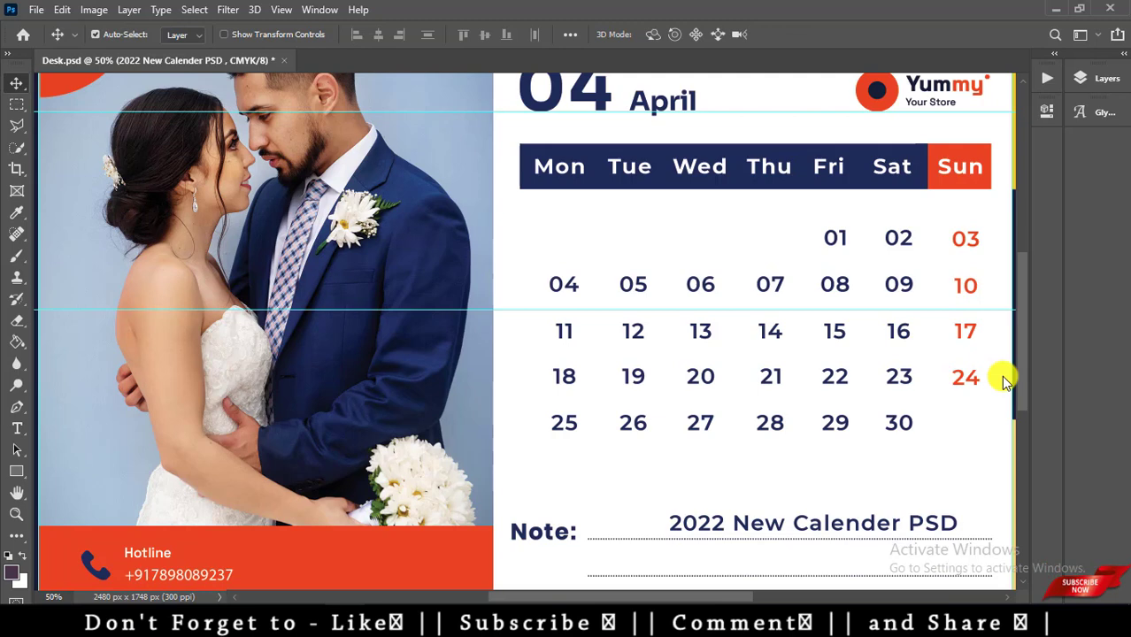
key("shift+Down")
key("shift+Down")
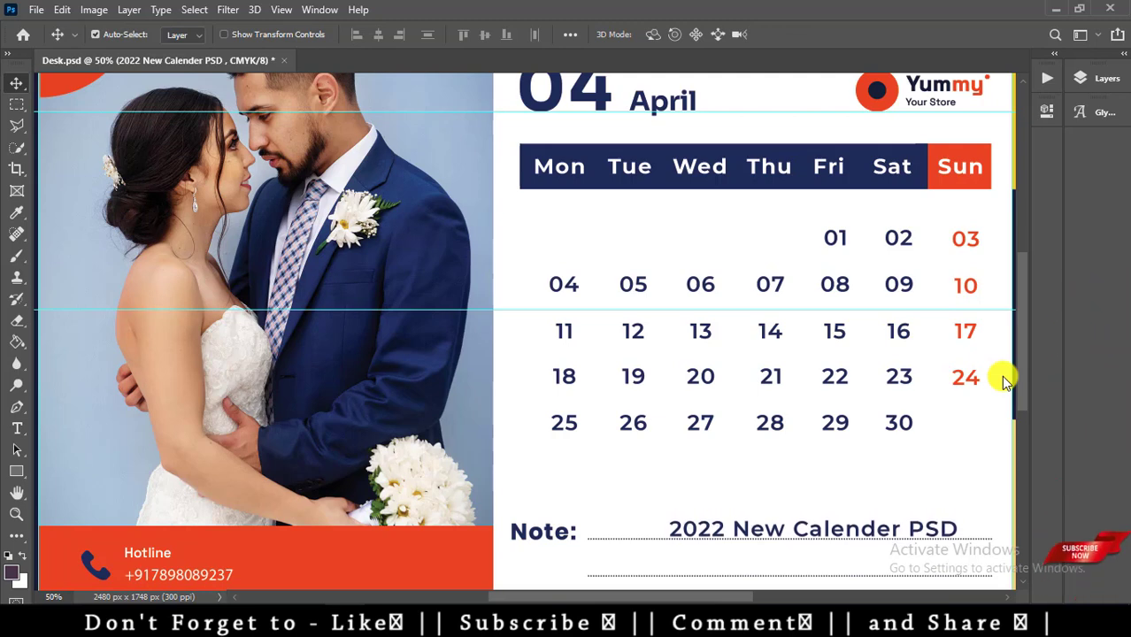
key("Down")
scroll(981, 394, "down", 3)
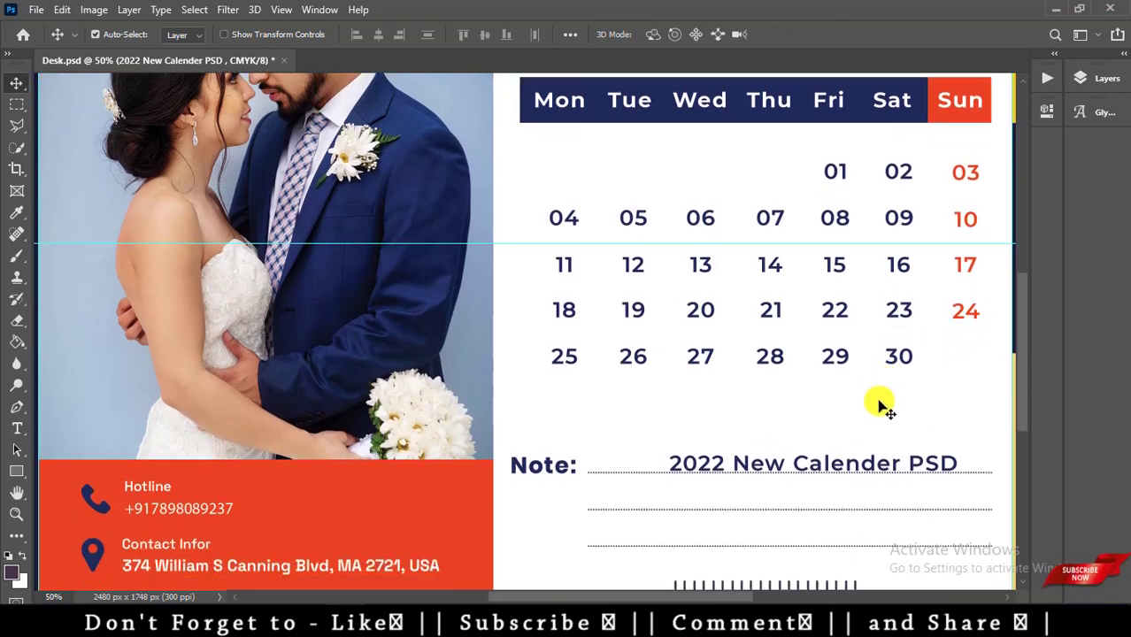
Add the creator's name as new text on the second Note line.
key("t")
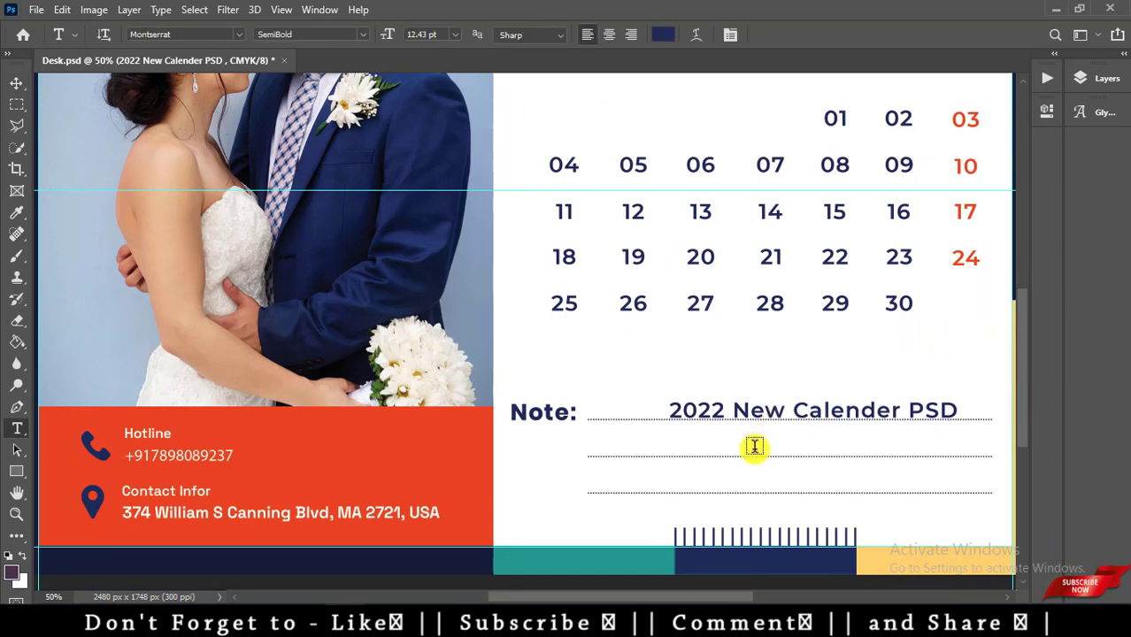
left_click(753, 447)
key("BackSpace")
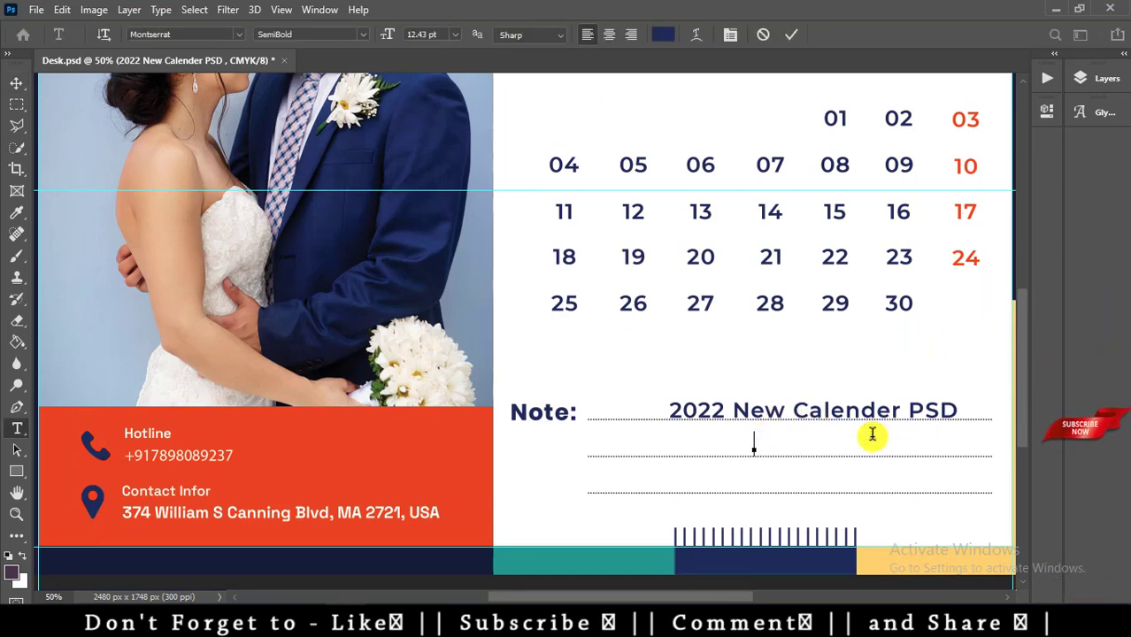
type("Nitesh")
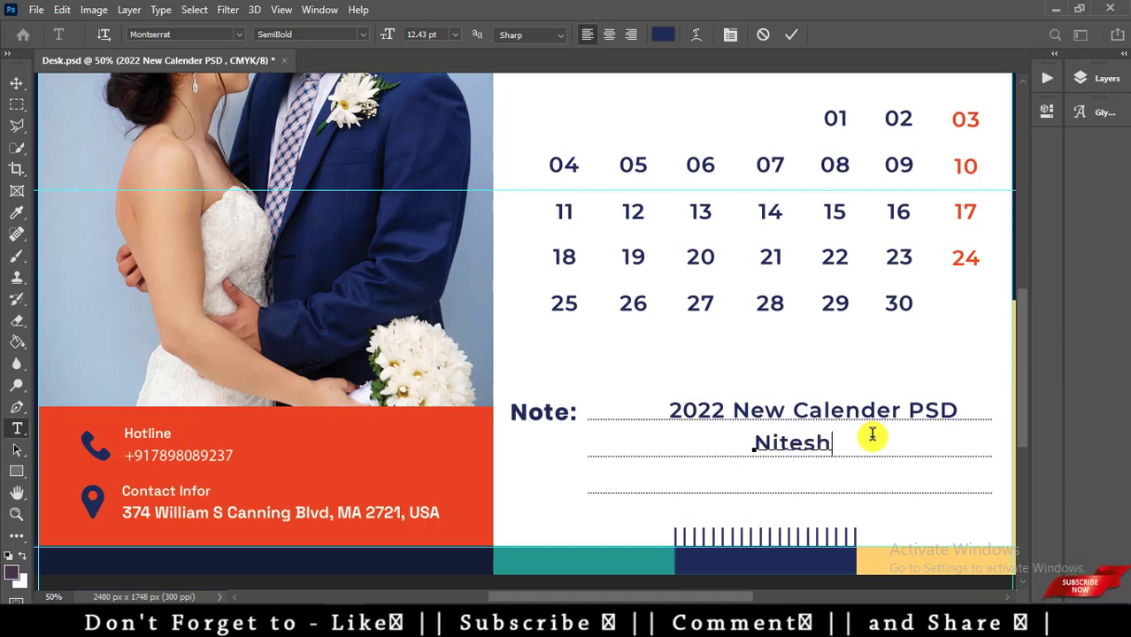
type(" GFX")
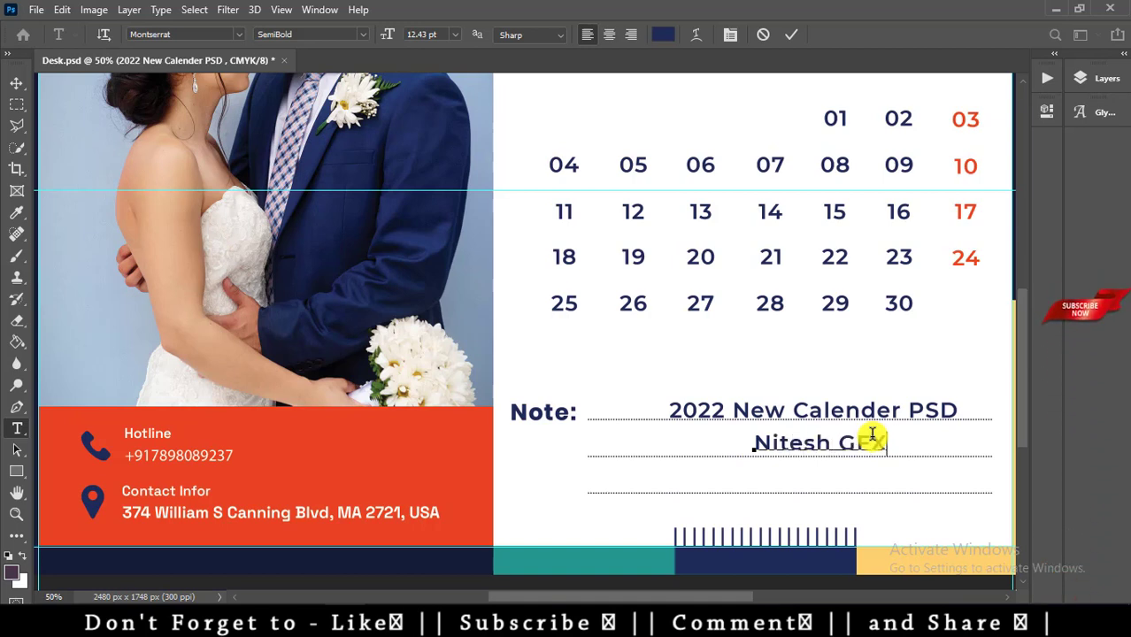
key("ctrl+Return")
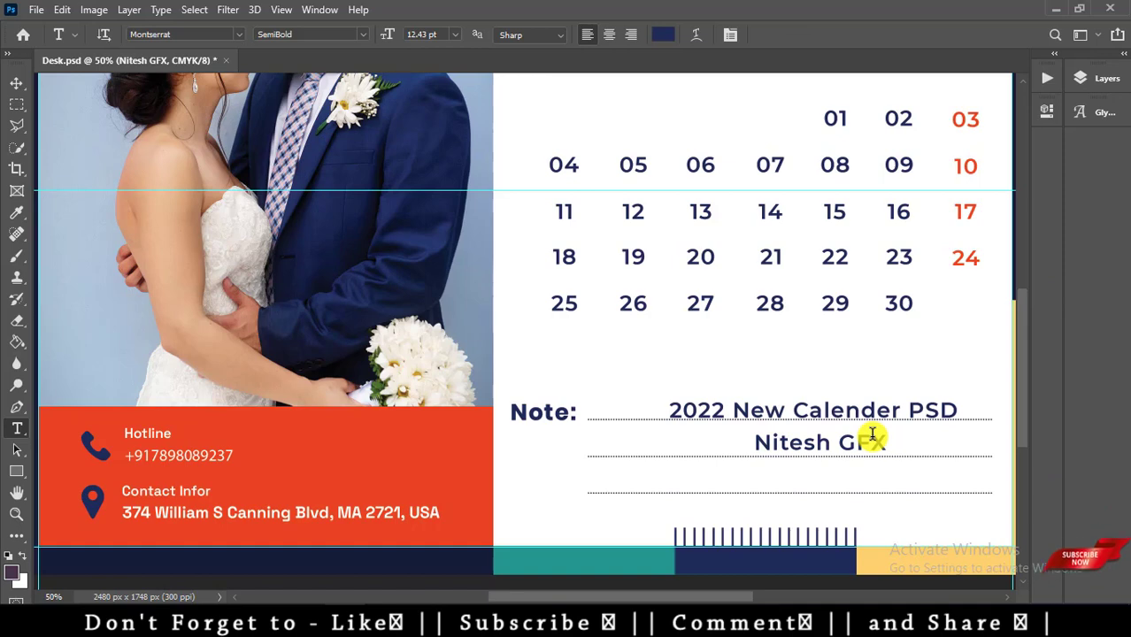
key("v")
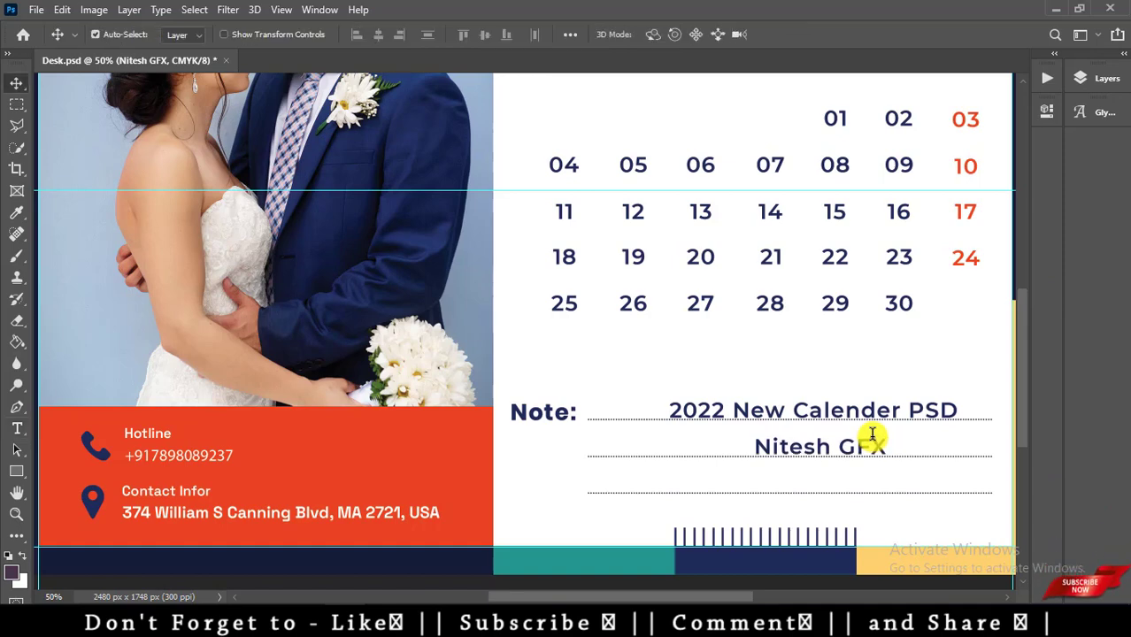
key("ctrl+minus")
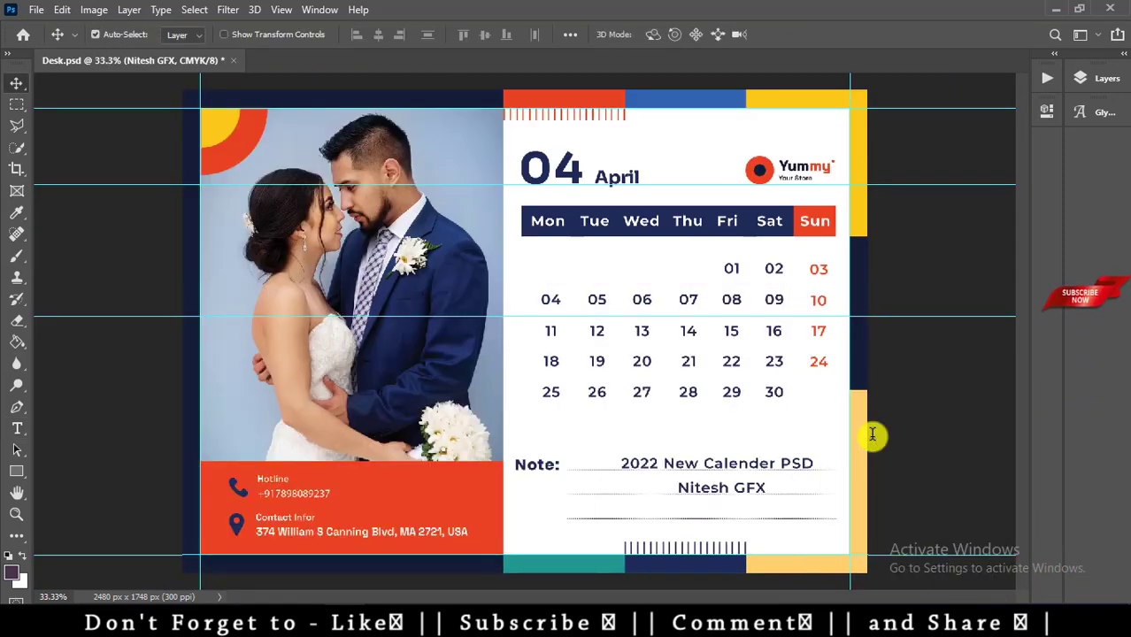
Save a JPEG copy named Desk, replacing the existing Desk JPEG.
key("ctrl+shift+s")
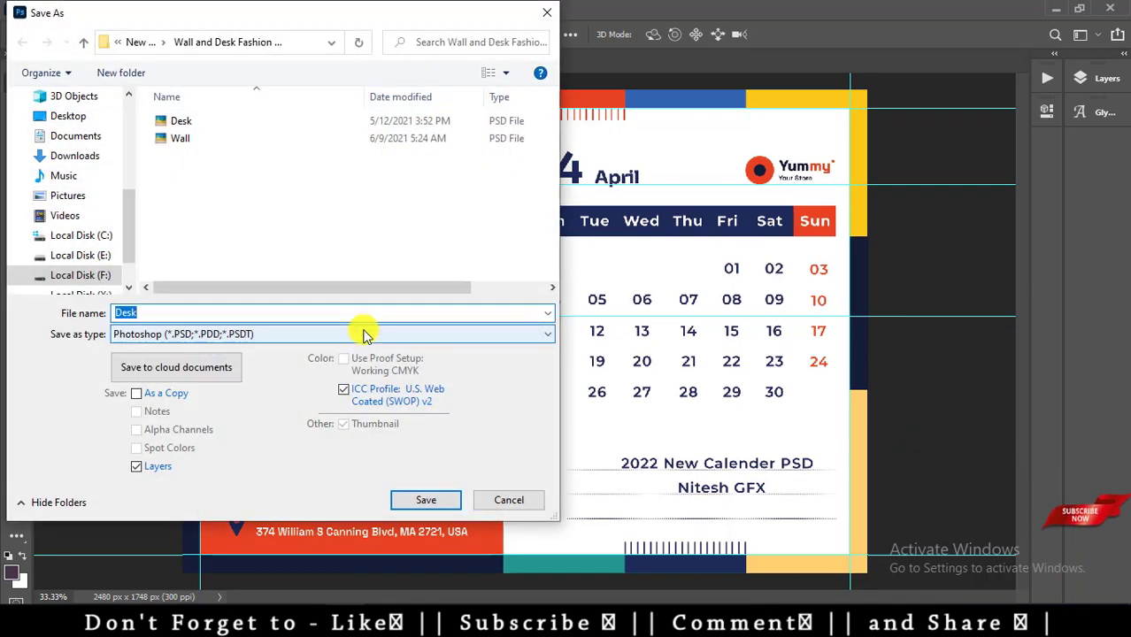
left_click(369, 334)
left_click(240, 413)
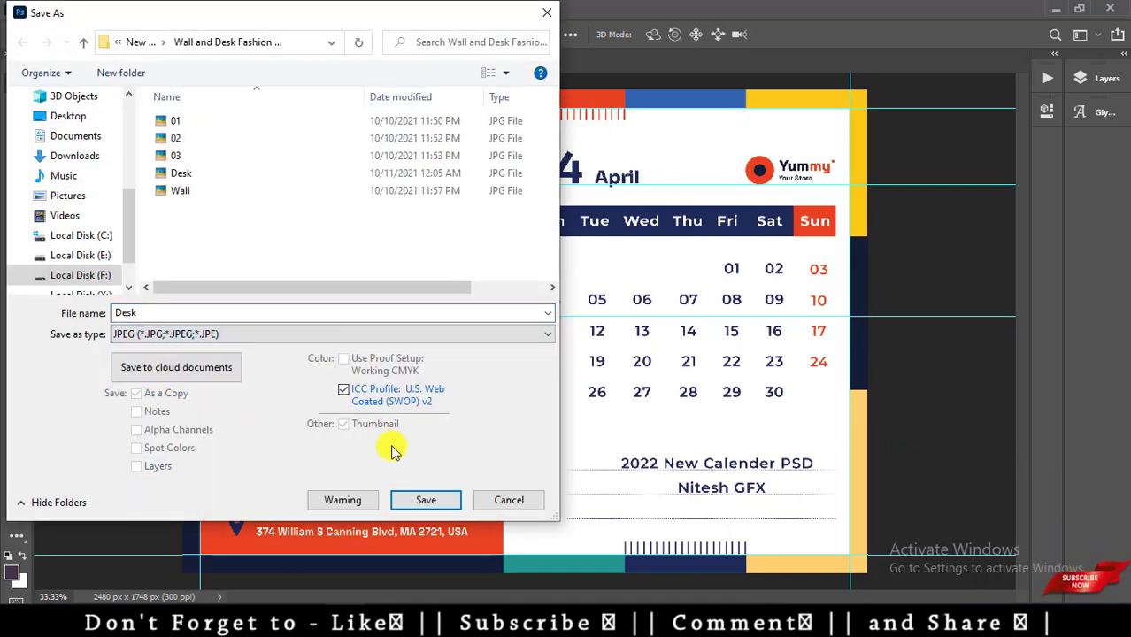
left_click(423, 502)
left_click(606, 312)
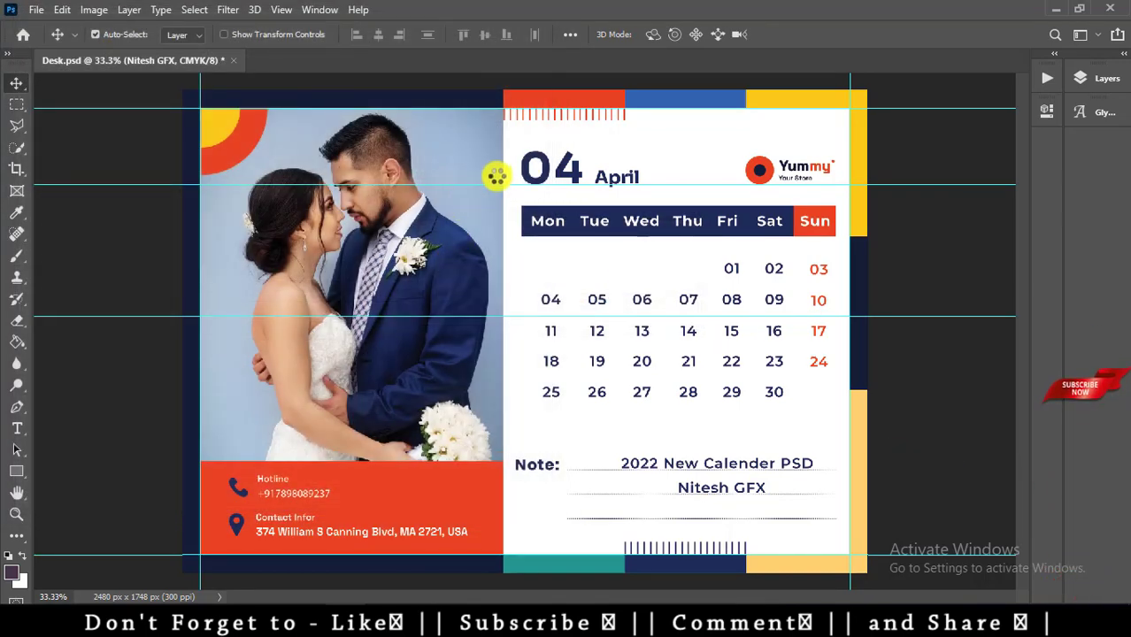
left_click(654, 133)
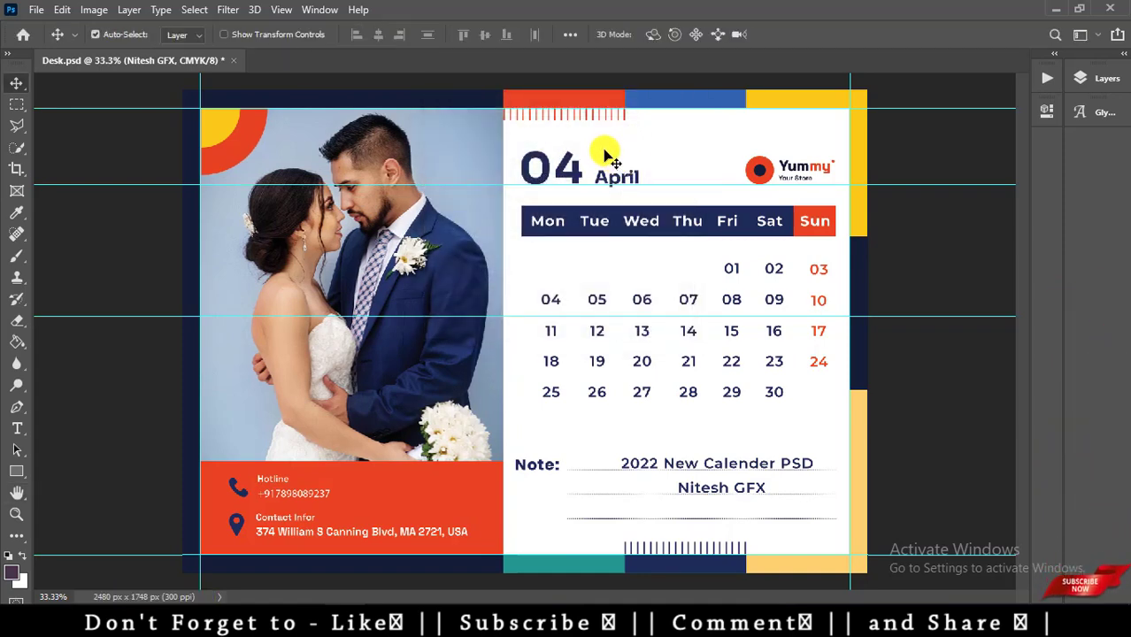
Hide the April month artwork, show December, and select the Clipping Mask Image layer.
key("F7")
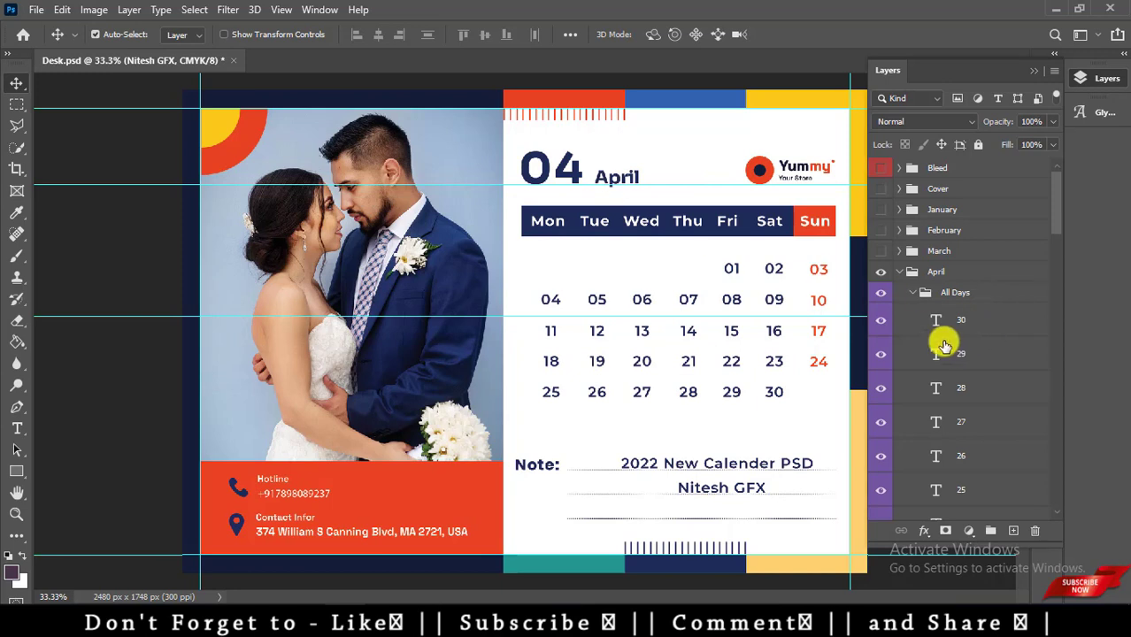
left_click(900, 270)
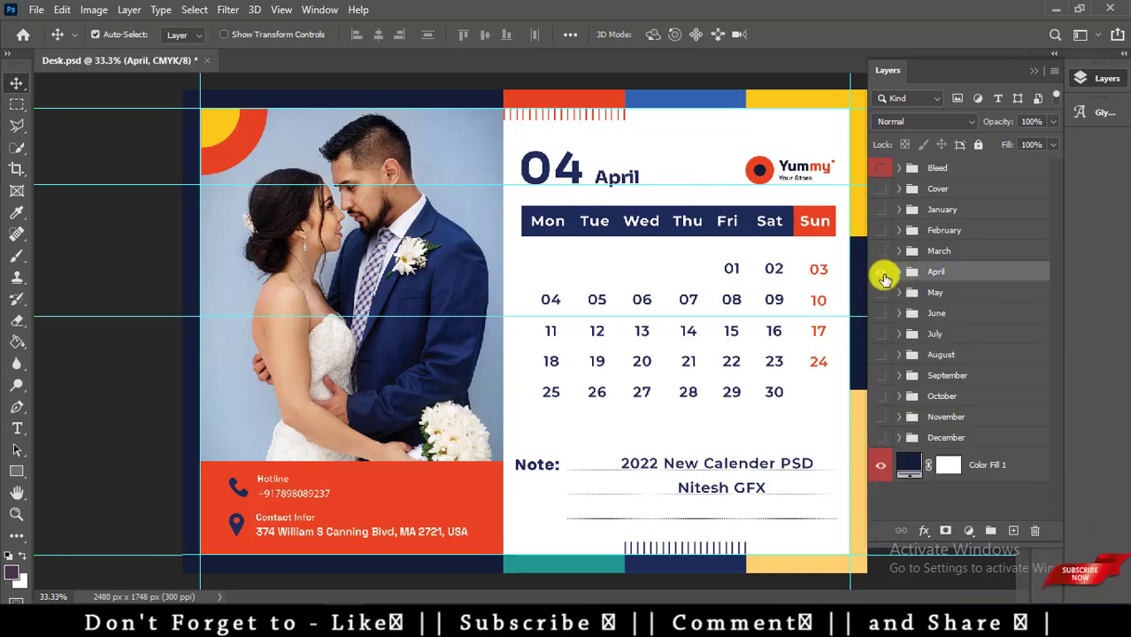
key("ctrl+comma")
left_click(880, 438)
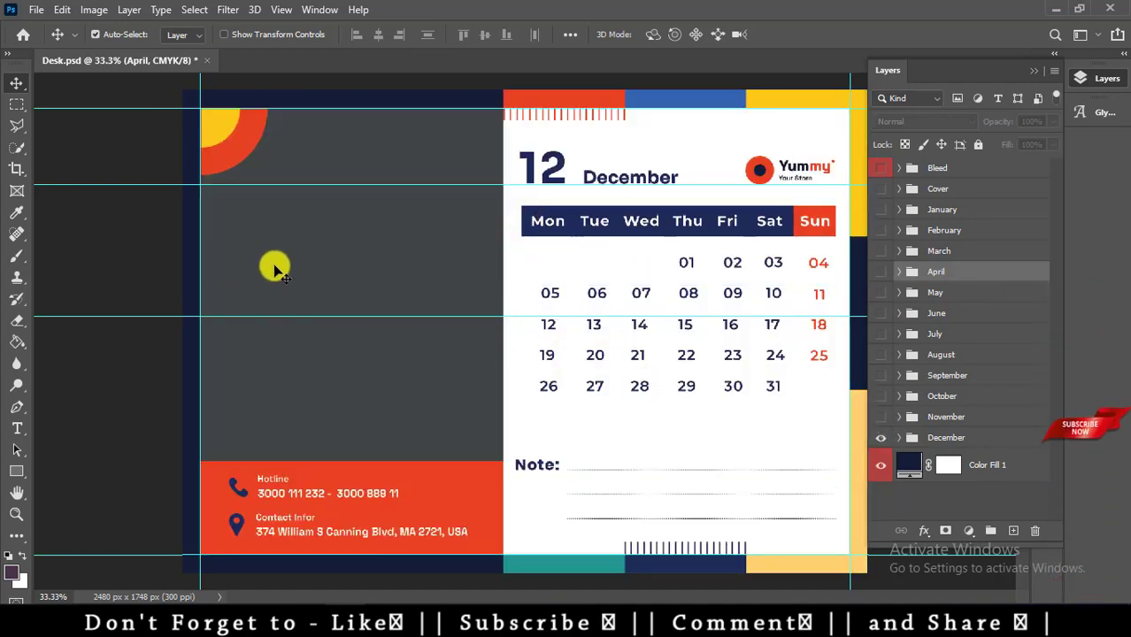
right_click(354, 264)
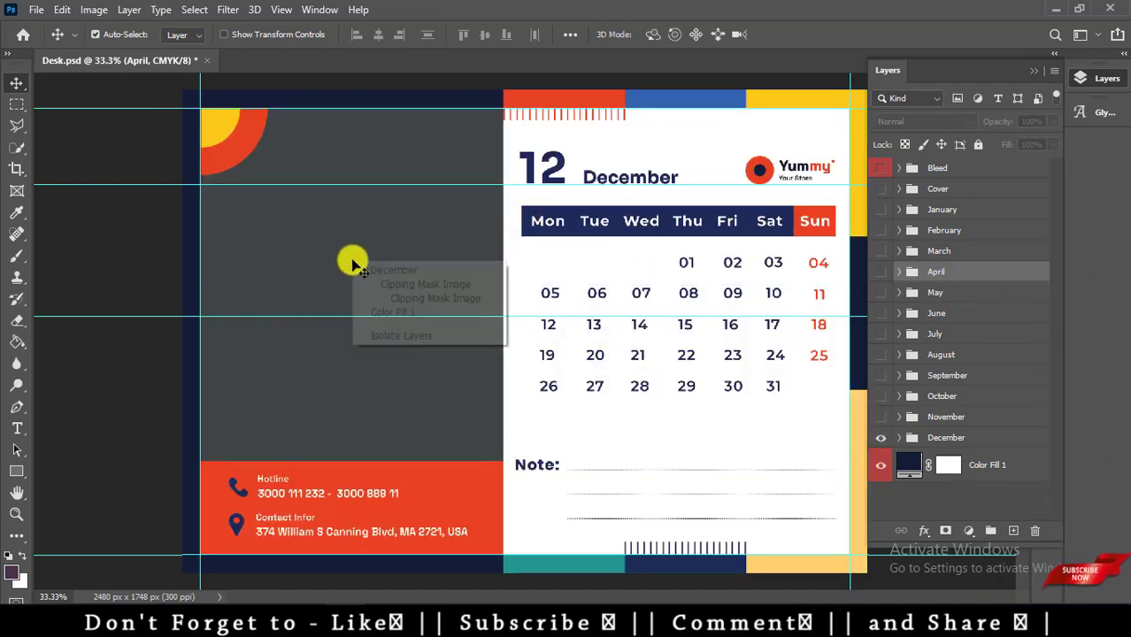
left_click(429, 298)
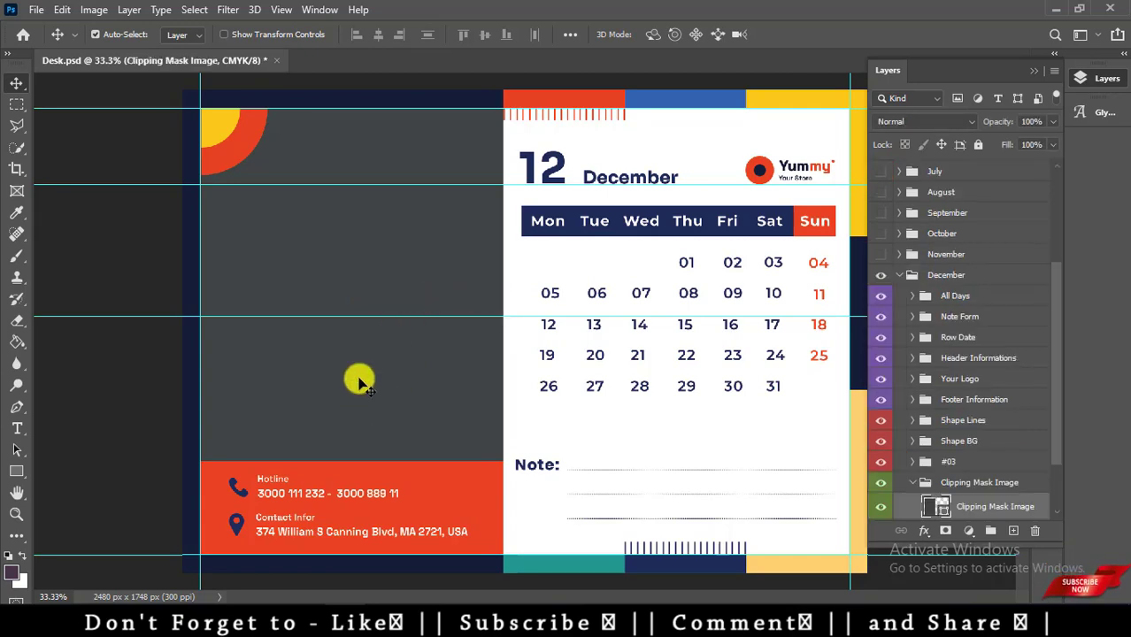
Close Desk.psd without saving and dismiss the Home screen.
left_click(264, 61)
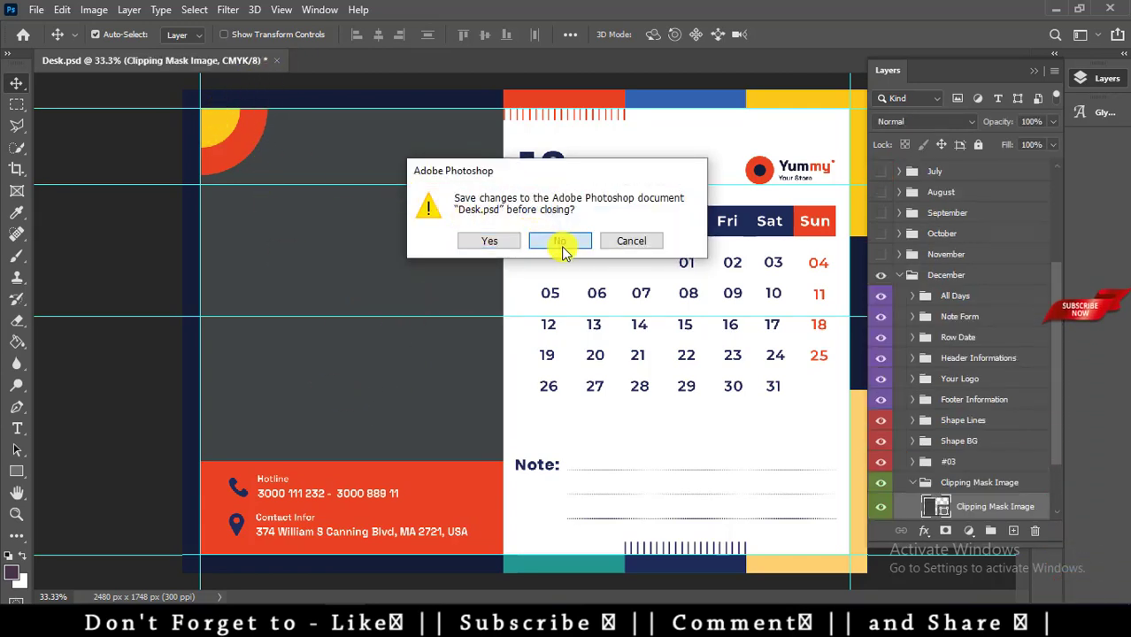
left_click(561, 240)
left_click(36, 49)
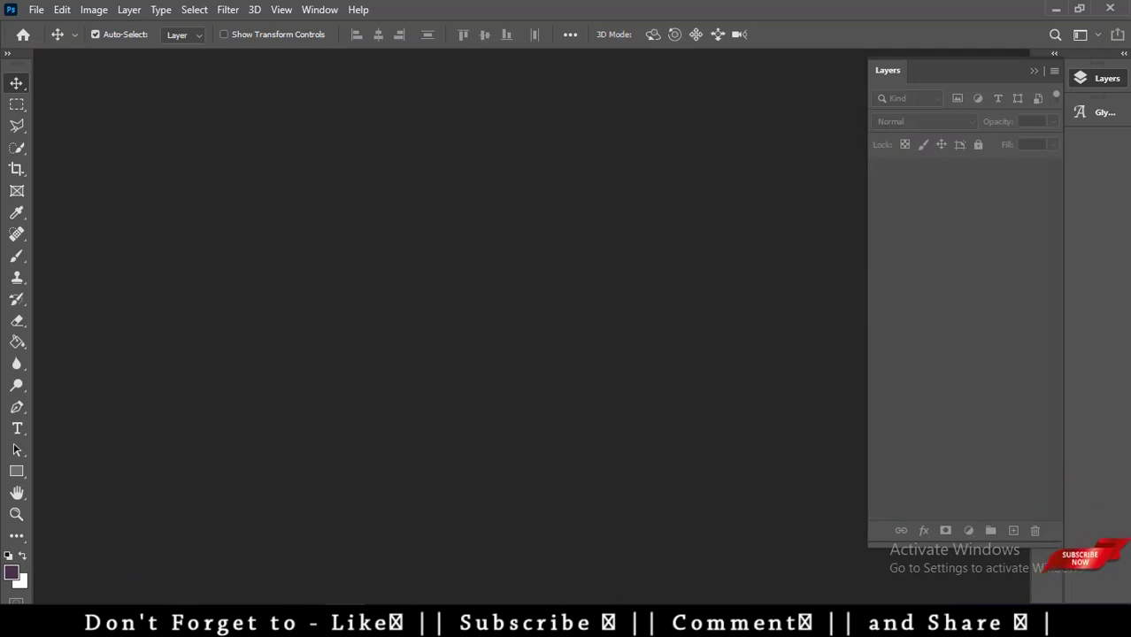
Preview the finished Wall calendar JPG, then send Wall.psd to Photoshop.
mouse_move(269, 619)
left_click(88, 544)
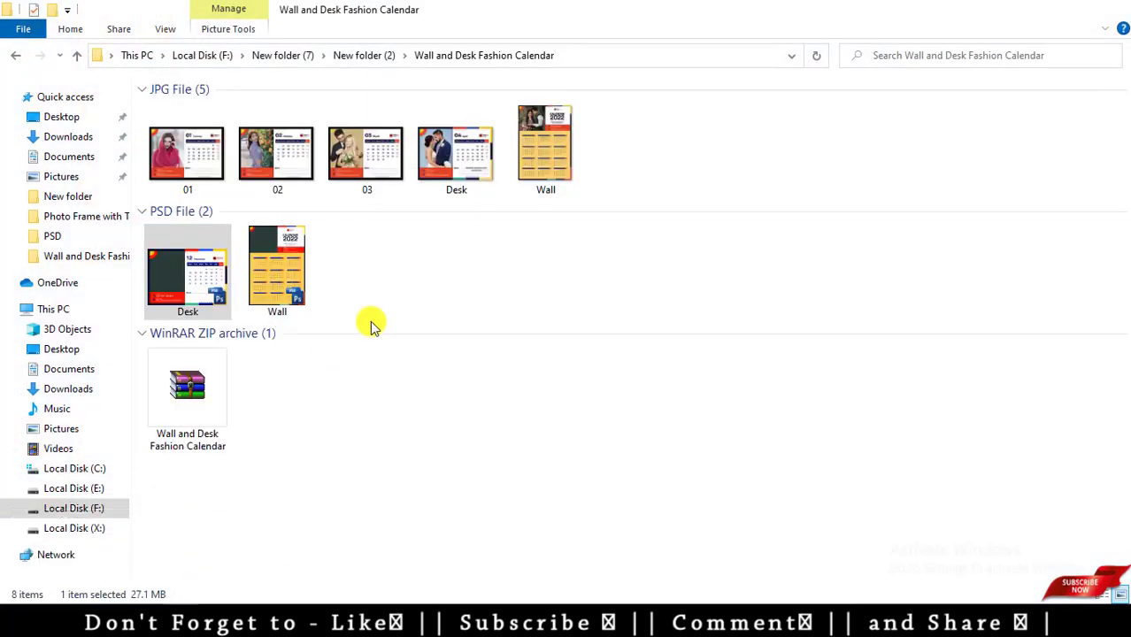
left_click(544, 168)
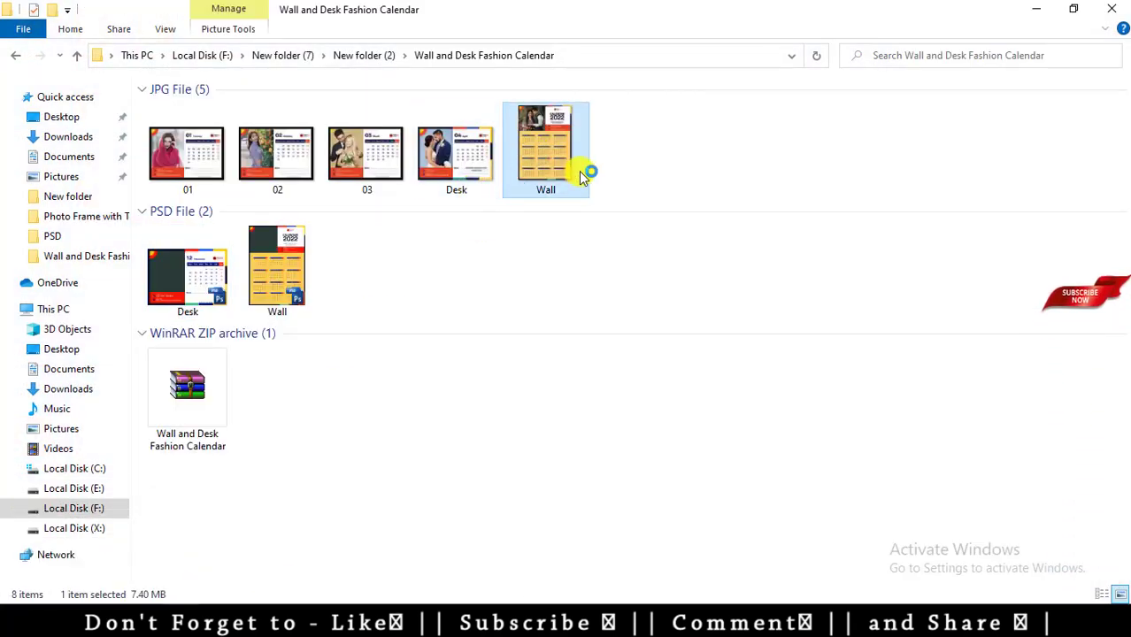
double_click(548, 196)
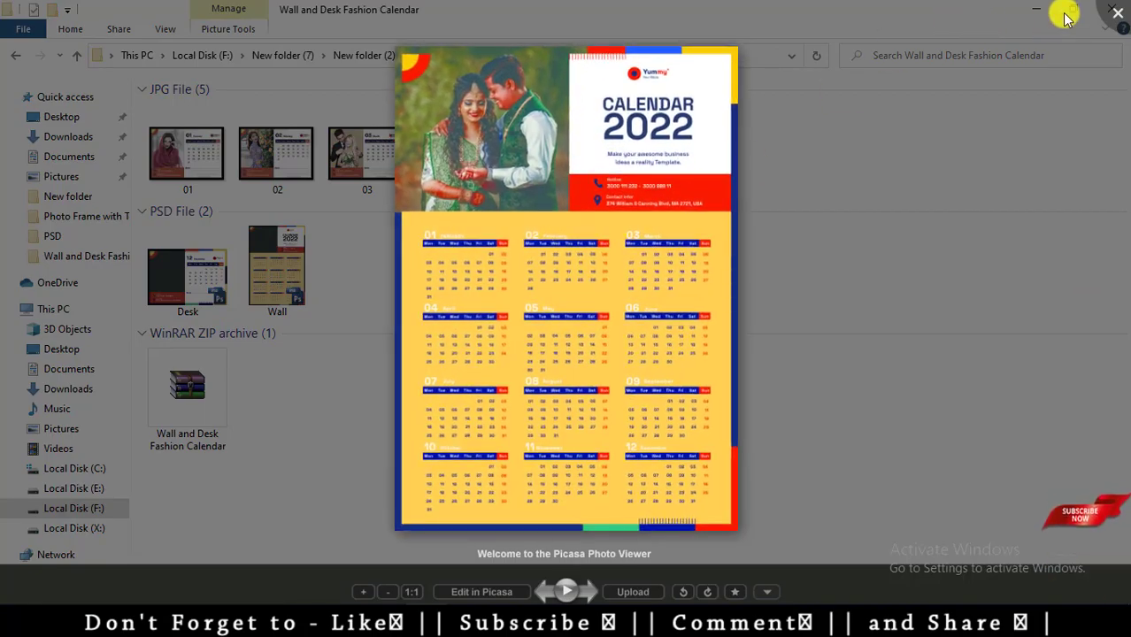
left_click(1117, 13)
left_click_drag(292, 304, 376, 376)
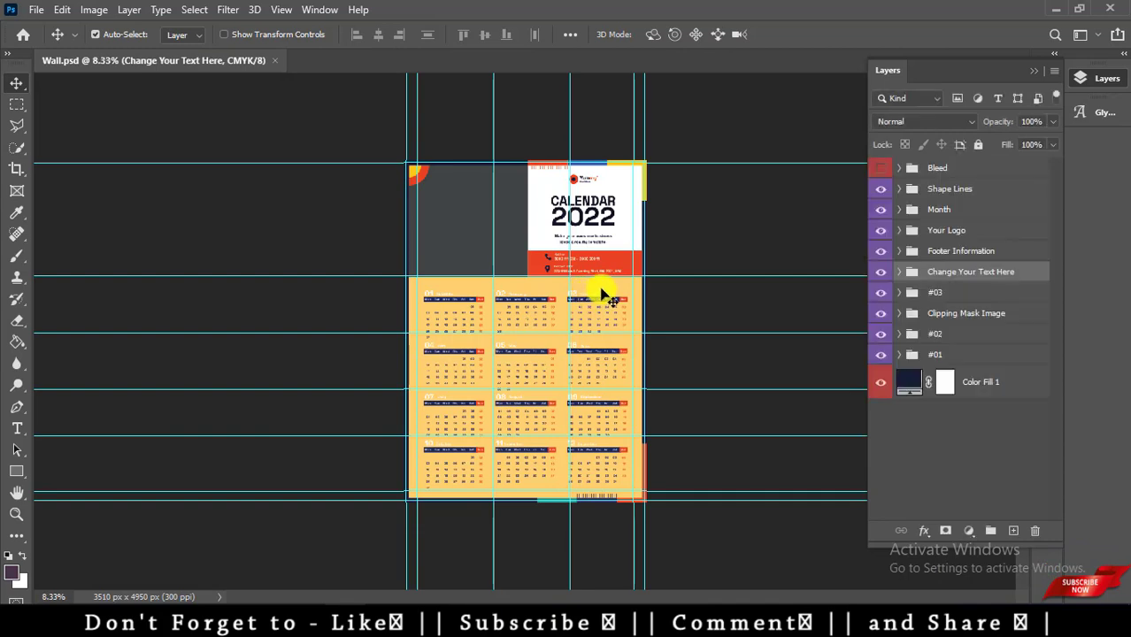
Add a vertical guide right of the page and select the Clipping Mask Image layer.
key("ctrl+plus")
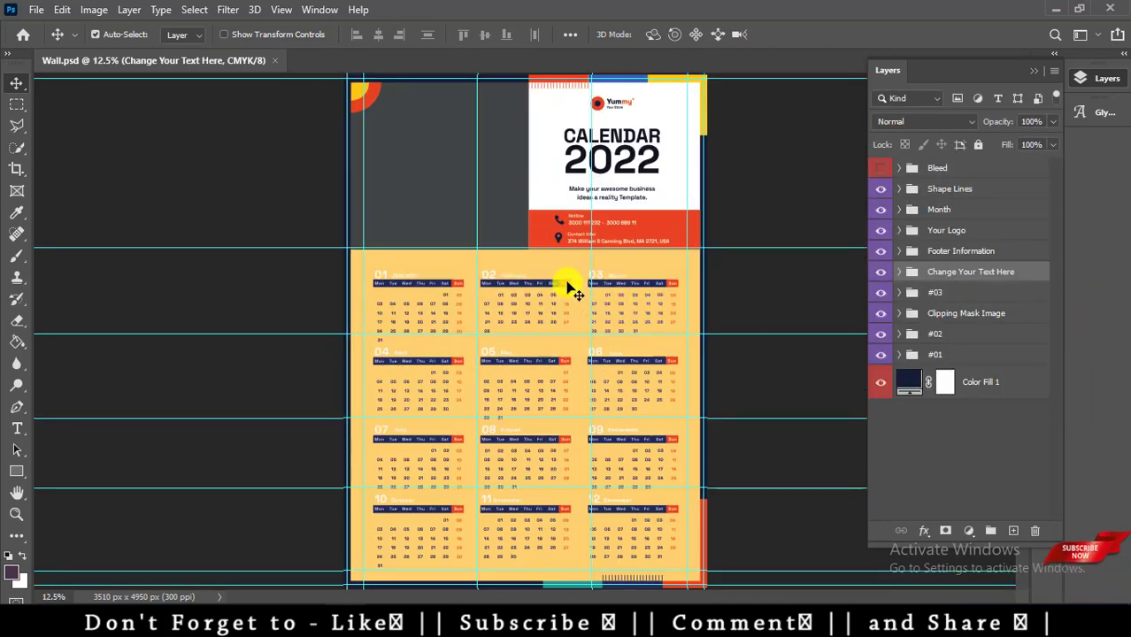
left_click_drag(592, 275, 851, 250)
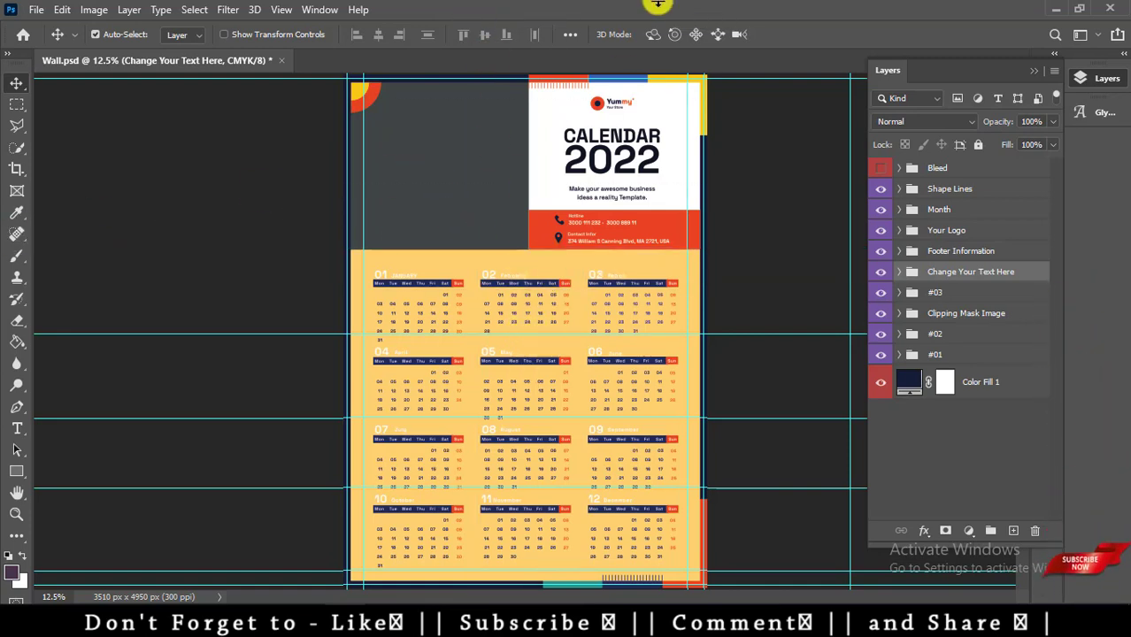
scroll(689, 292, "up", 1)
scroll(560, 222, "up", 3)
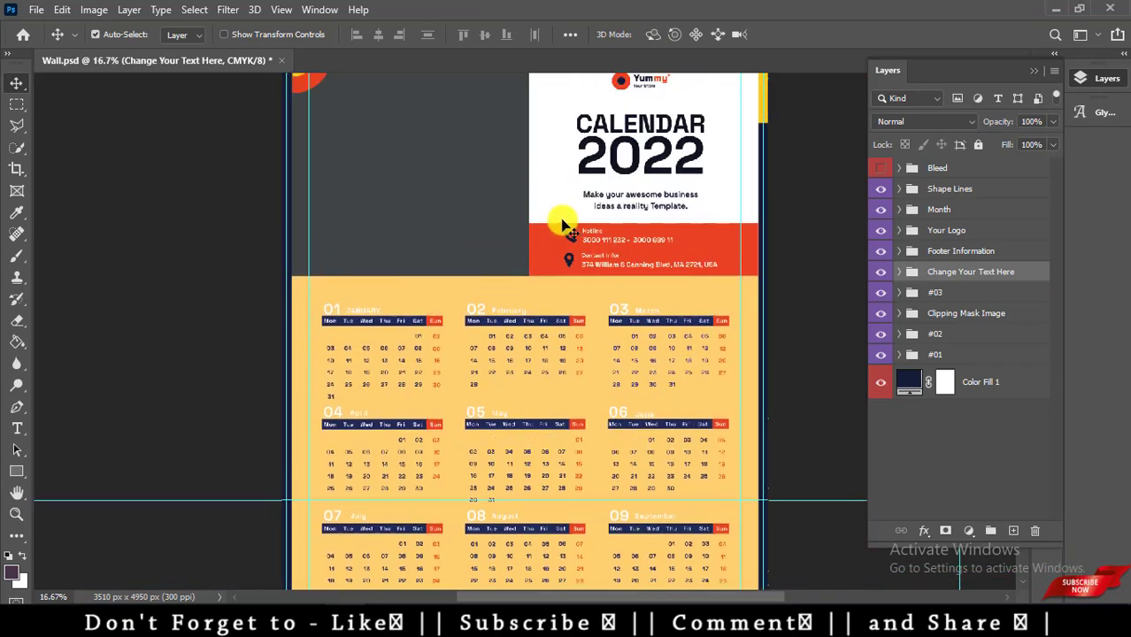
right_click(398, 211)
left_click(441, 231)
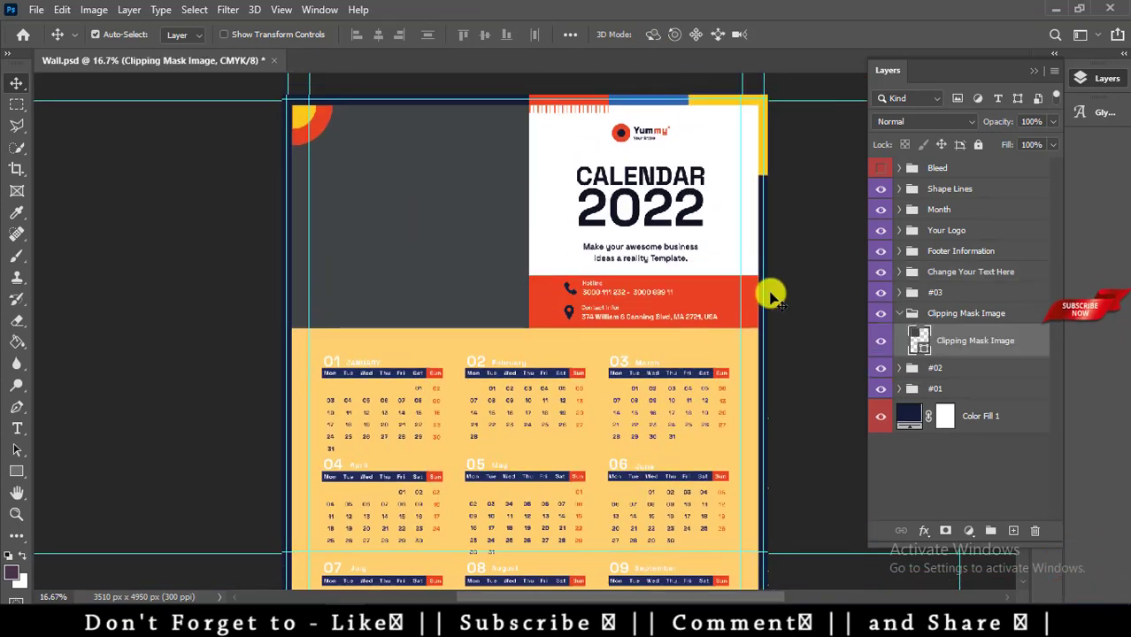
Drag couple photo 0 (5) from File Explorer into the Wall calendar.
mouse_move(265, 629)
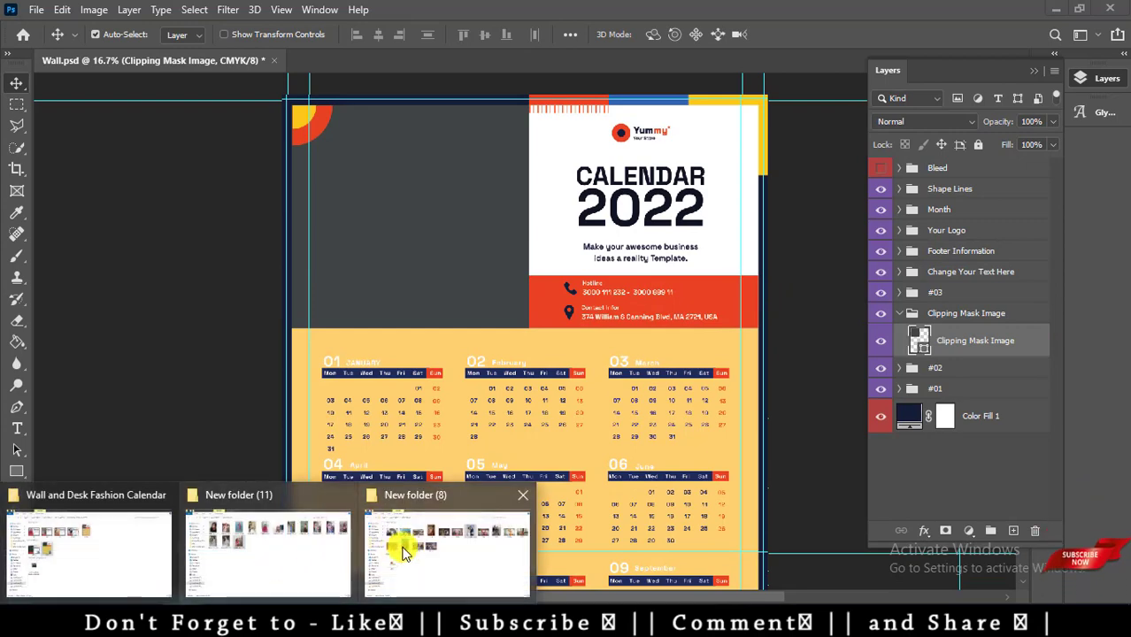
left_click(411, 535)
left_click_drag(544, 157, 394, 350)
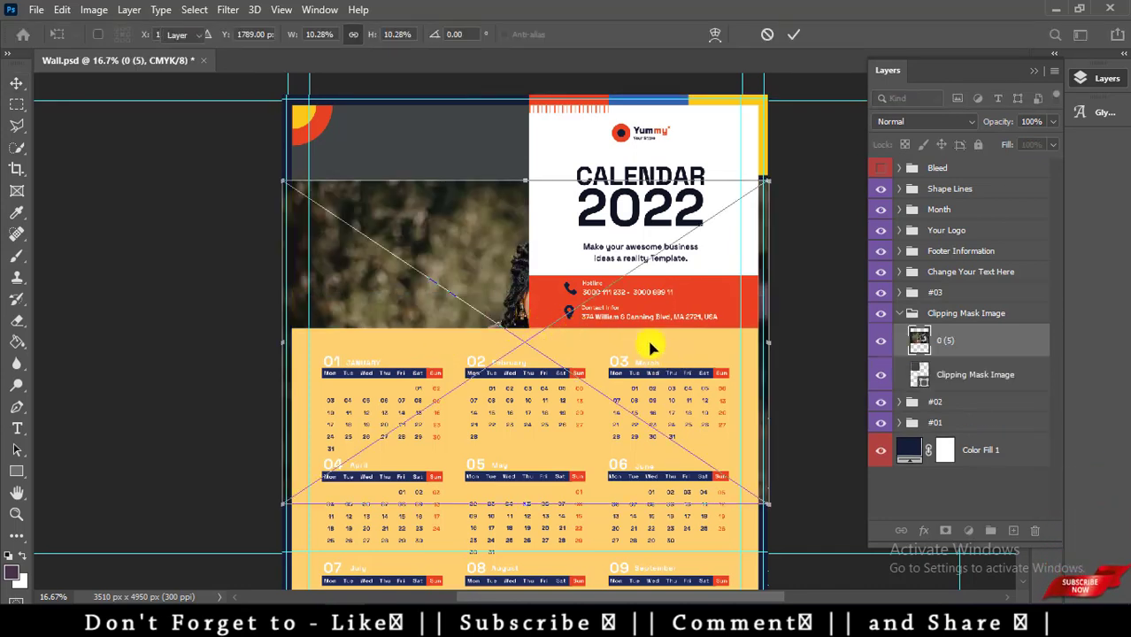
Place the couple photo and clip it to the frame shape.
key("Return")
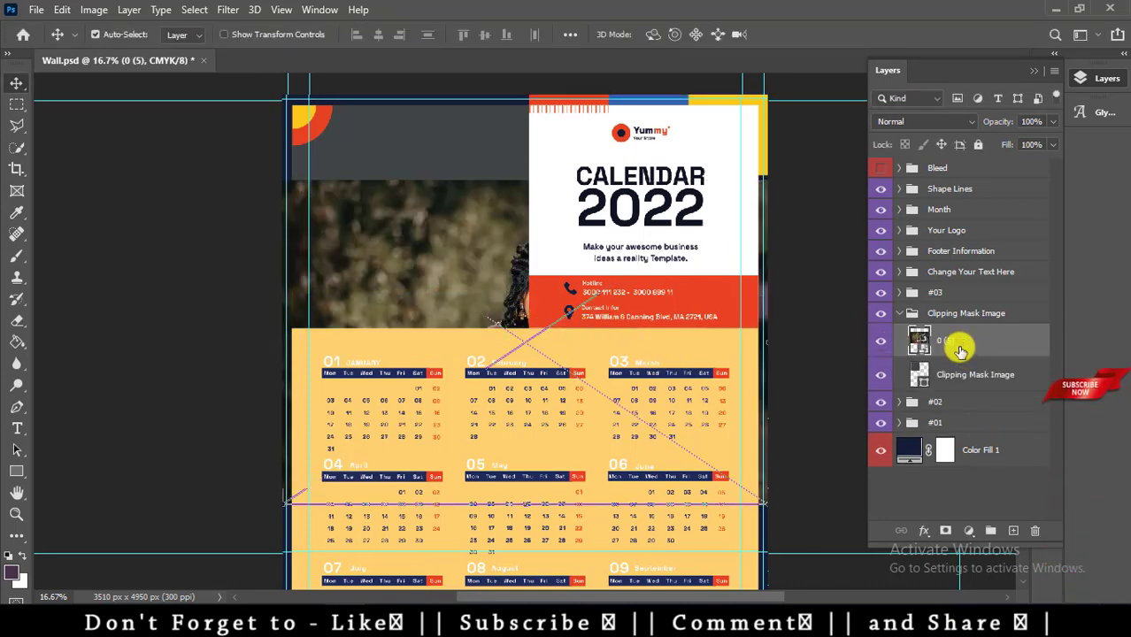
right_click(956, 341)
left_click(823, 376)
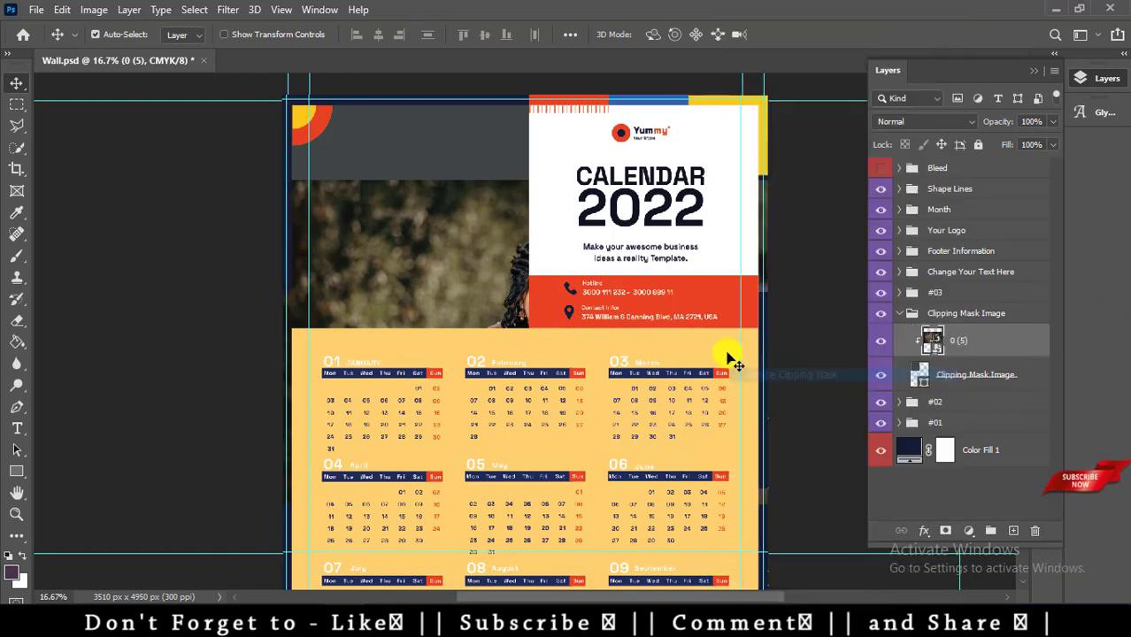
Scale the photo to about 7.93% and position it so the couple fills the top-left frame.
key("ctrl+t")
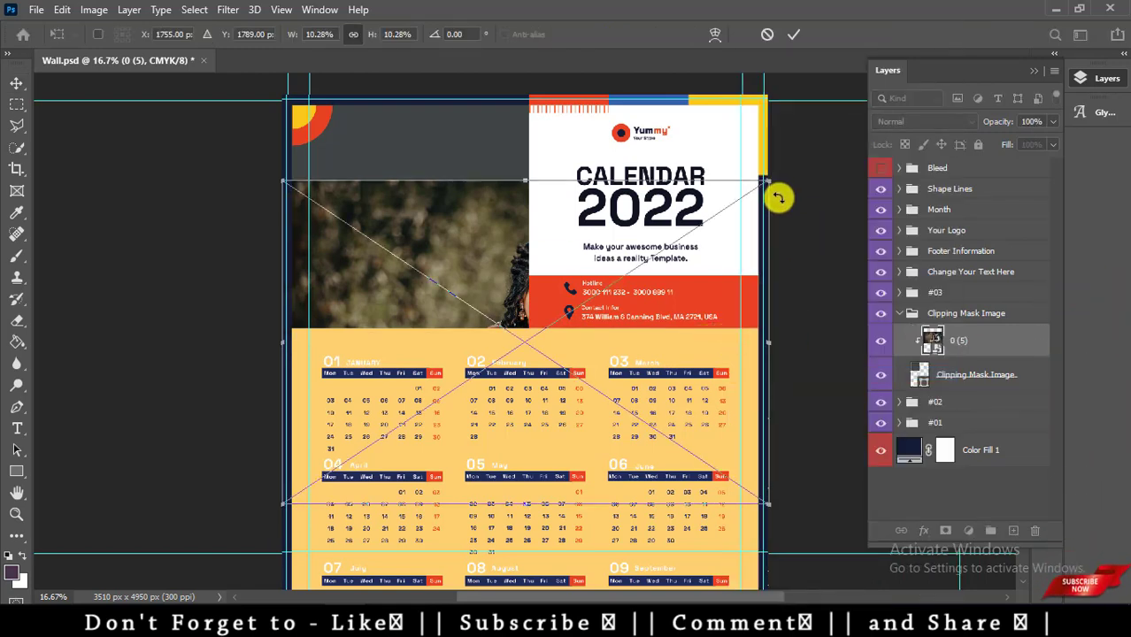
left_click_drag(683, 241, 644, 253)
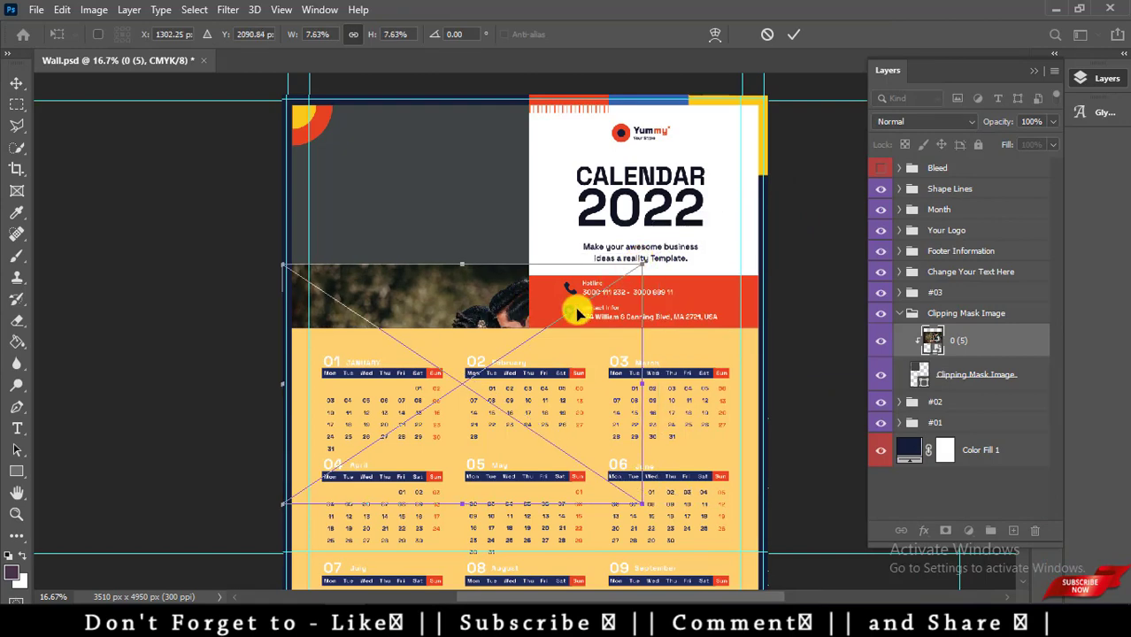
left_click_drag(576, 309, 487, 175)
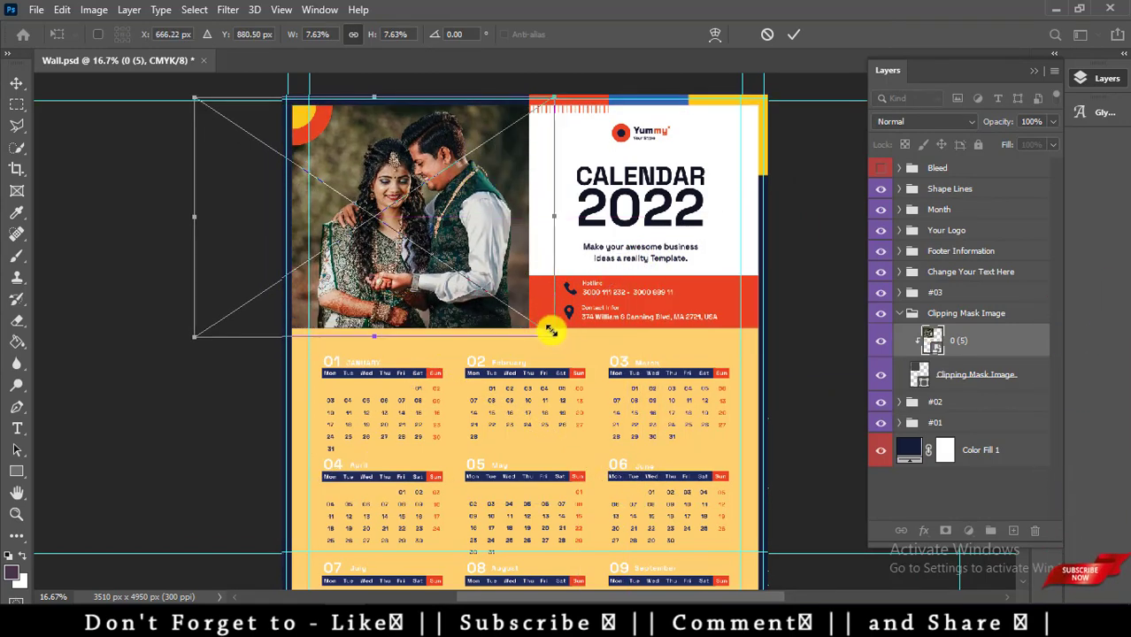
left_click_drag(554, 335, 565, 355)
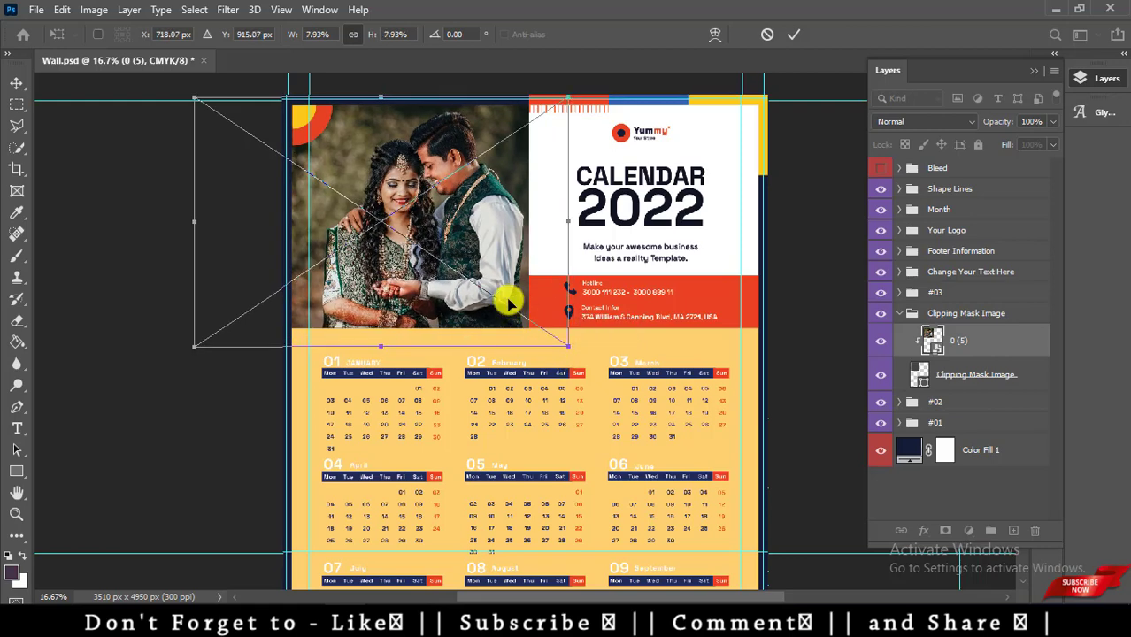
left_click_drag(498, 295, 502, 303)
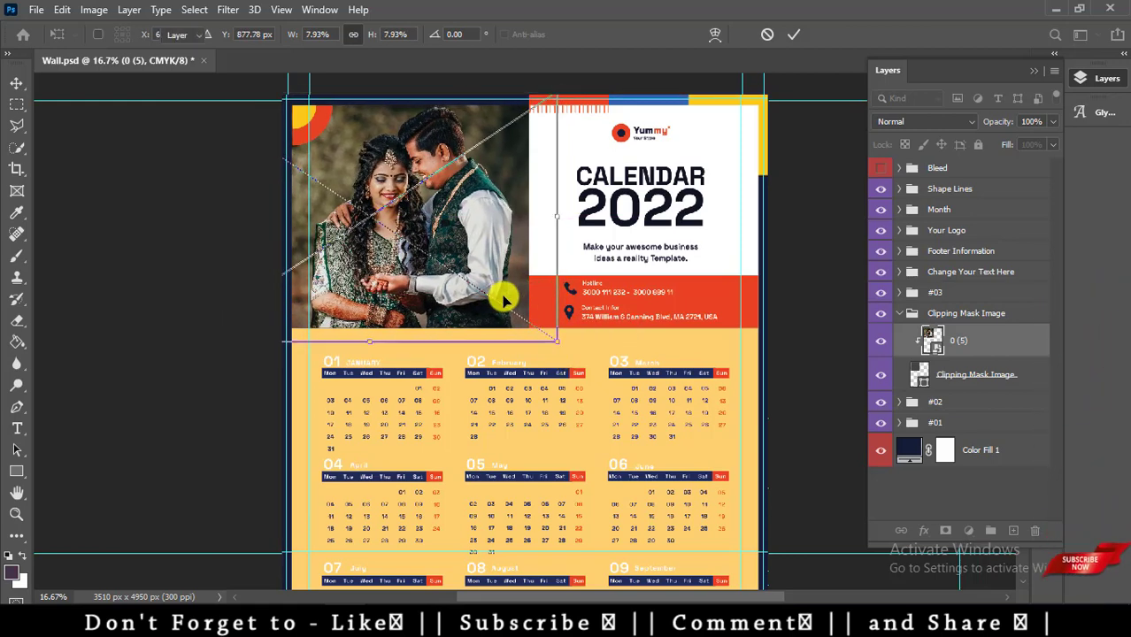
key("Return")
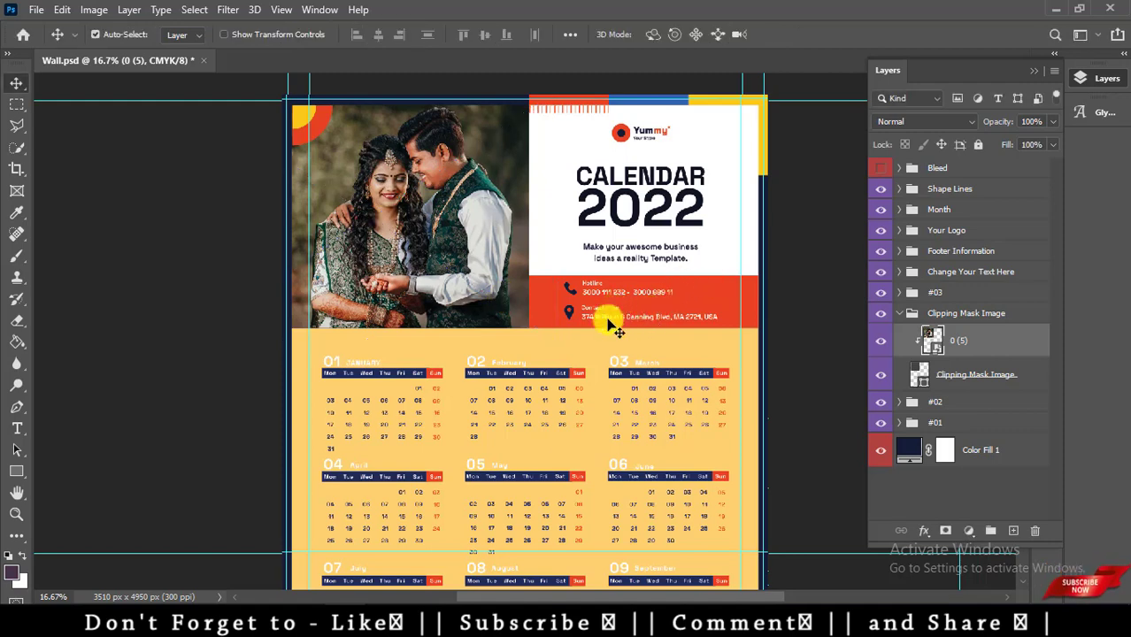
scroll(615, 416, "up", 2)
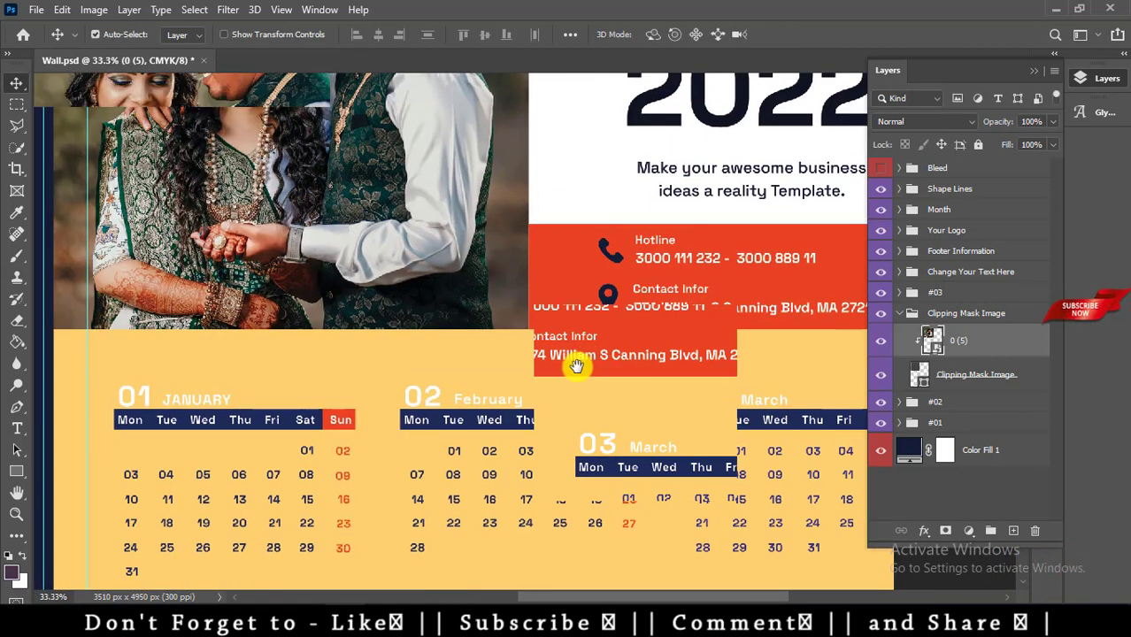
Replace the missing font and change the hotline number to the couple's phone number.
key("t")
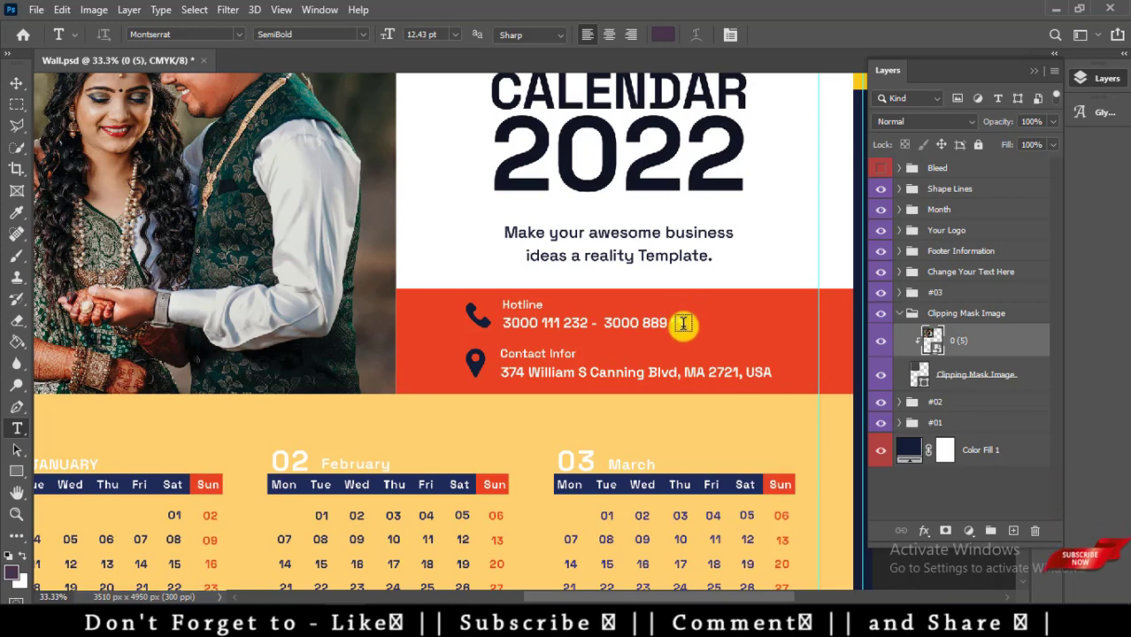
left_click(683, 324)
left_click(687, 303)
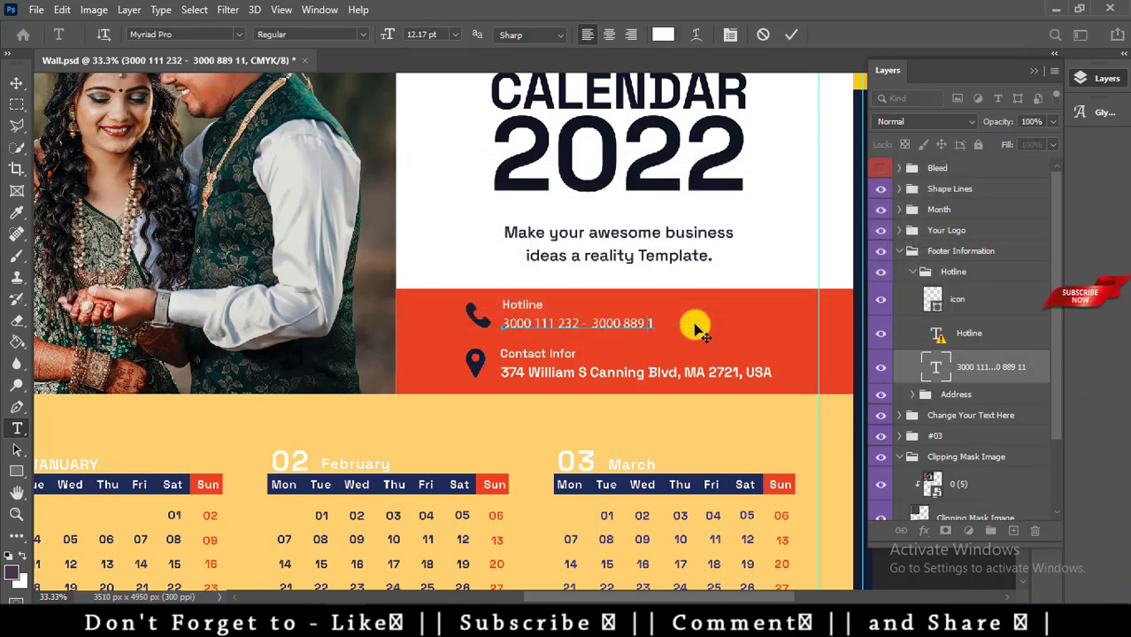
key("BackSpace")
key("BackSpace")
key("BackSpace")
key("BackSpace")
key("BackSpace")
key("BackSpace")
key("BackSpace")
key("BackSpace")
key("BackSpace")
key("BackSpace")
key("BackSpace")
key("BackSpace")
key("BackSpace")
key("BackSpace")
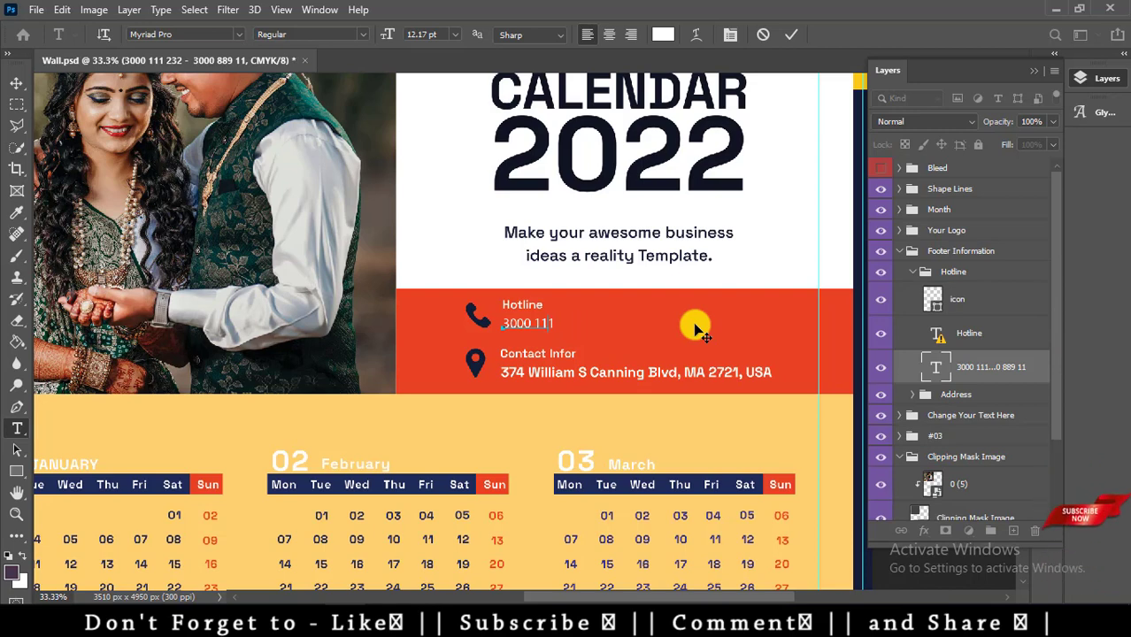
key("BackSpace")
key("BackSpace")
key("BackSpace")
key("BackSpace")
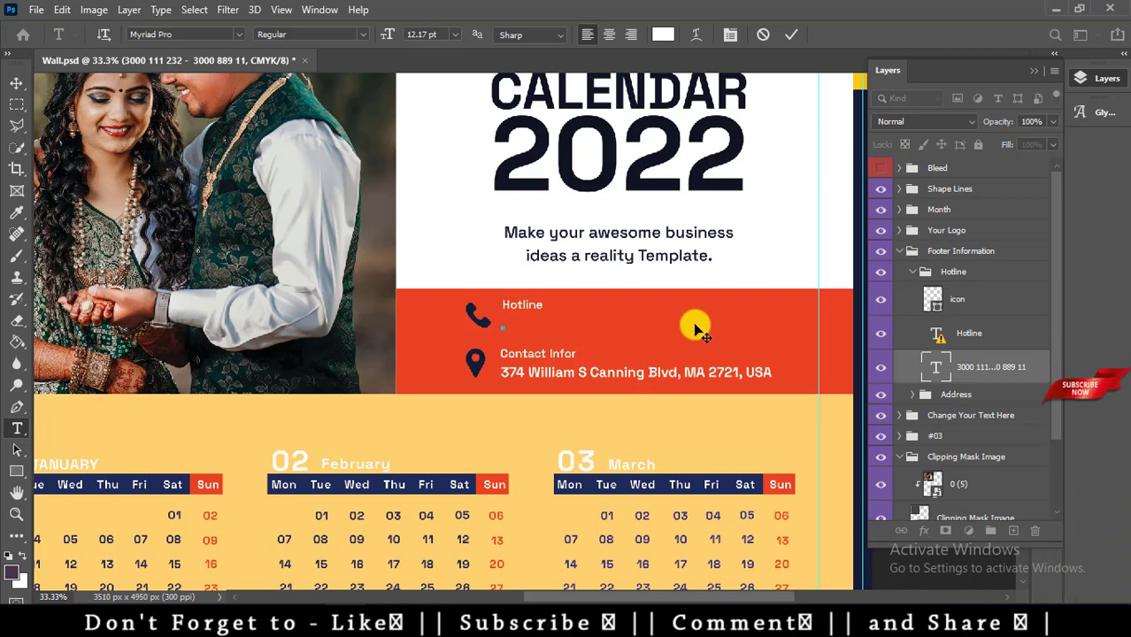
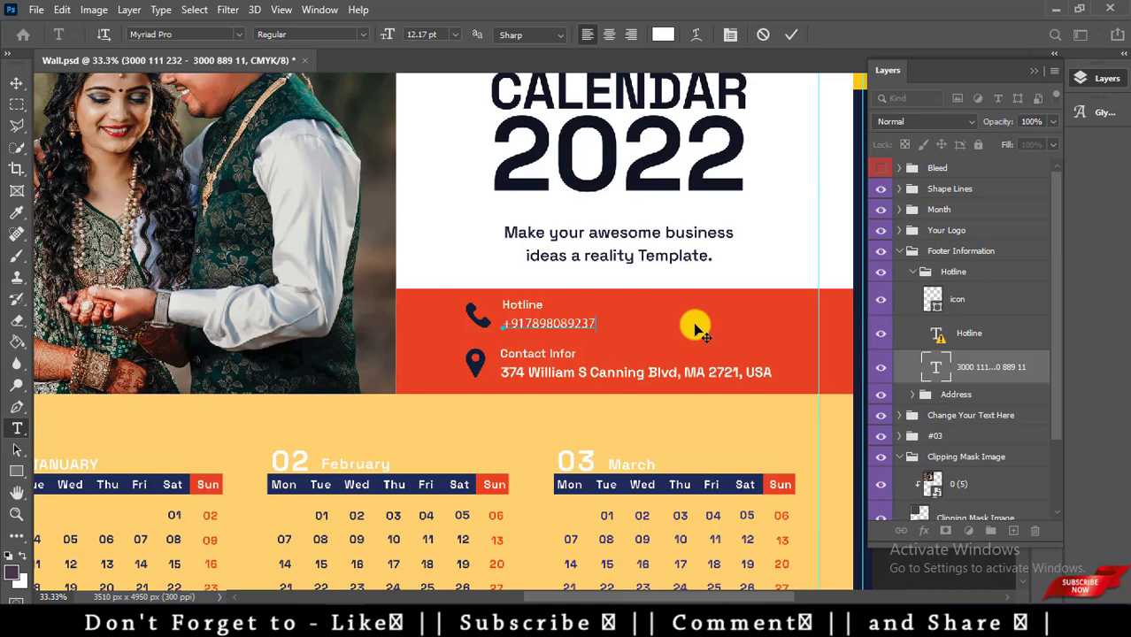
left_click(694, 329)
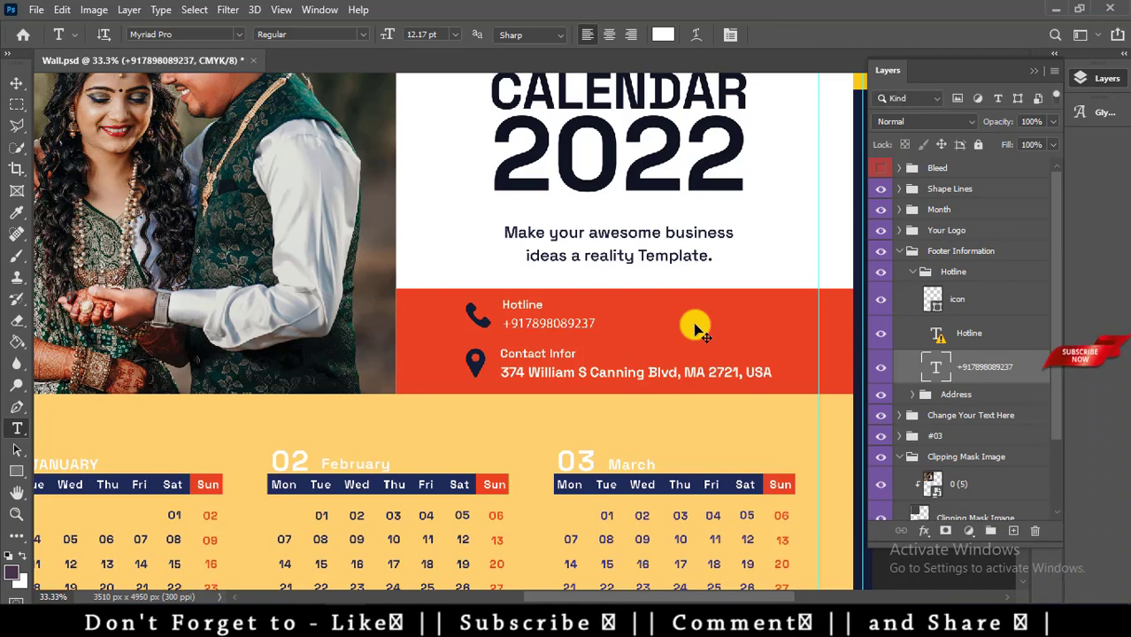
left_click(543, 305)
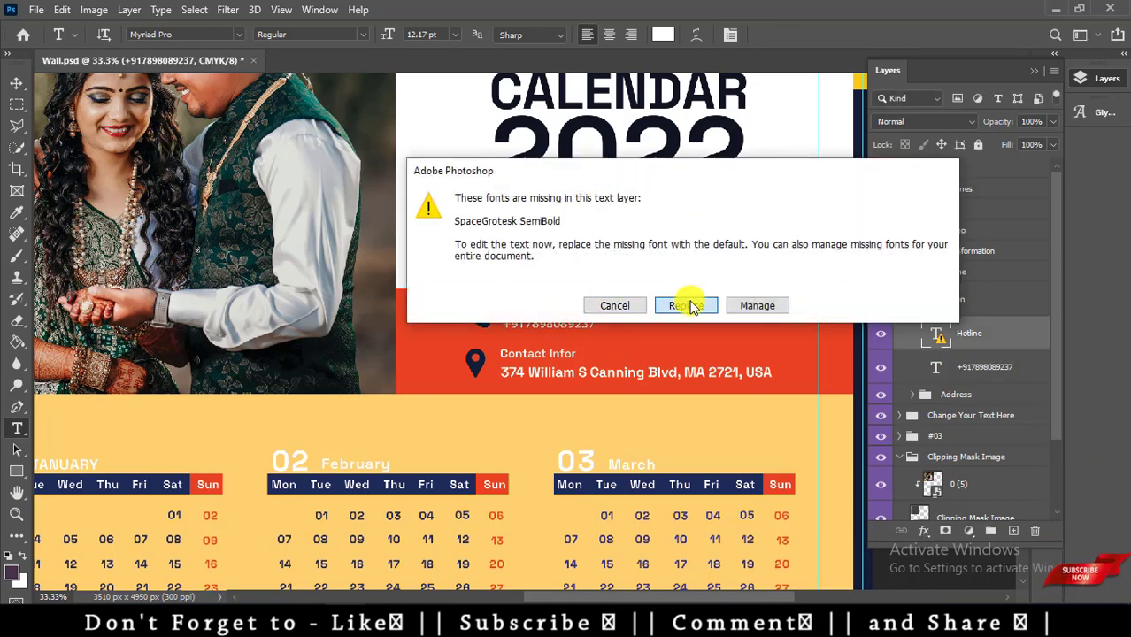
Replace the missing font and retype the Hotline heading as Phone.
left_click(688, 306)
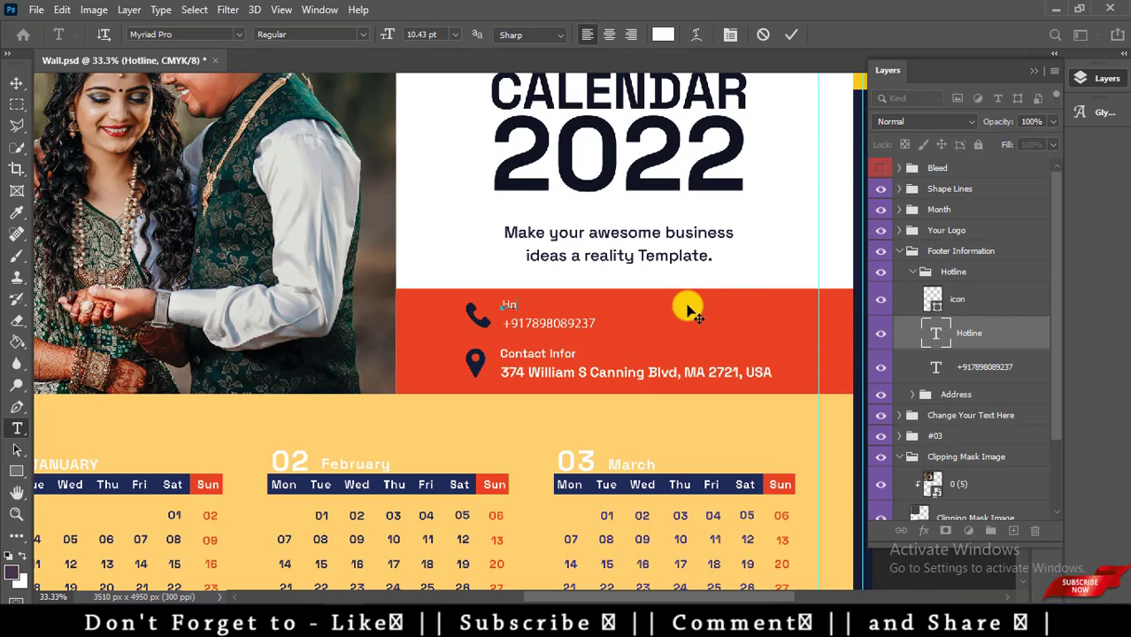
key("BackSpace")
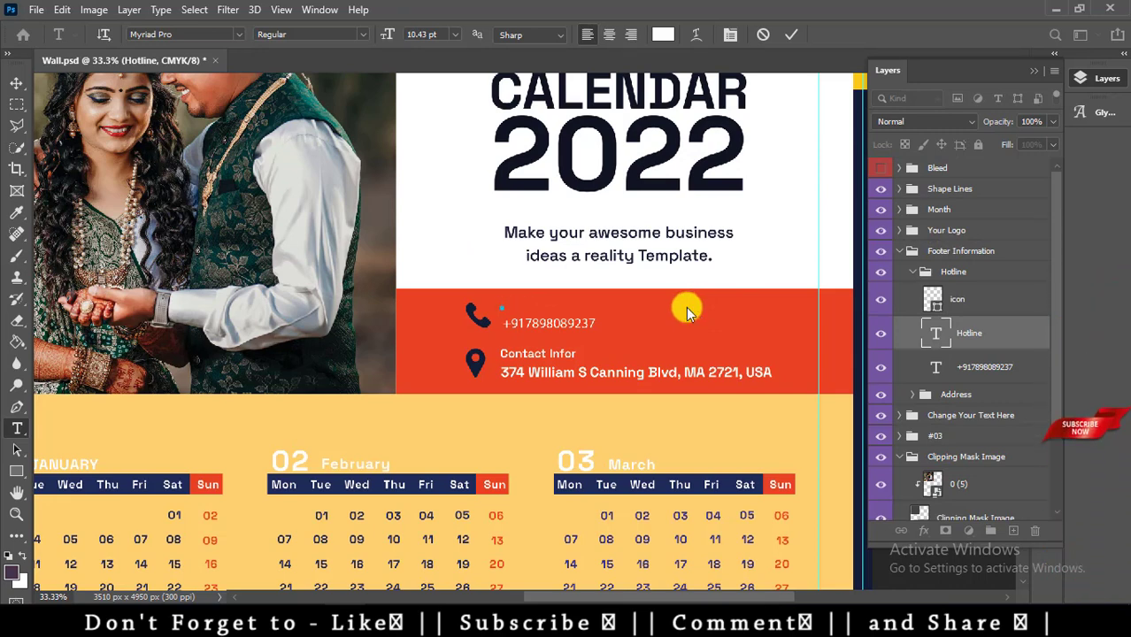
type("Hhntow")
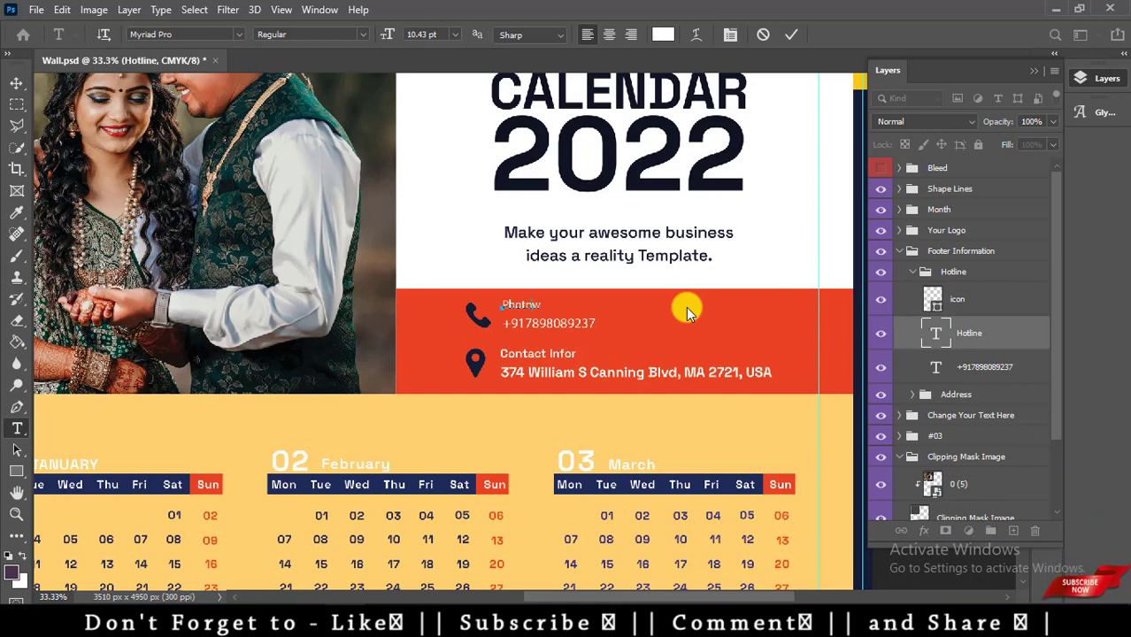
key("BackSpace")
type("e")
key("BackSpace")
key("BackSpace")
key("BackSpace")
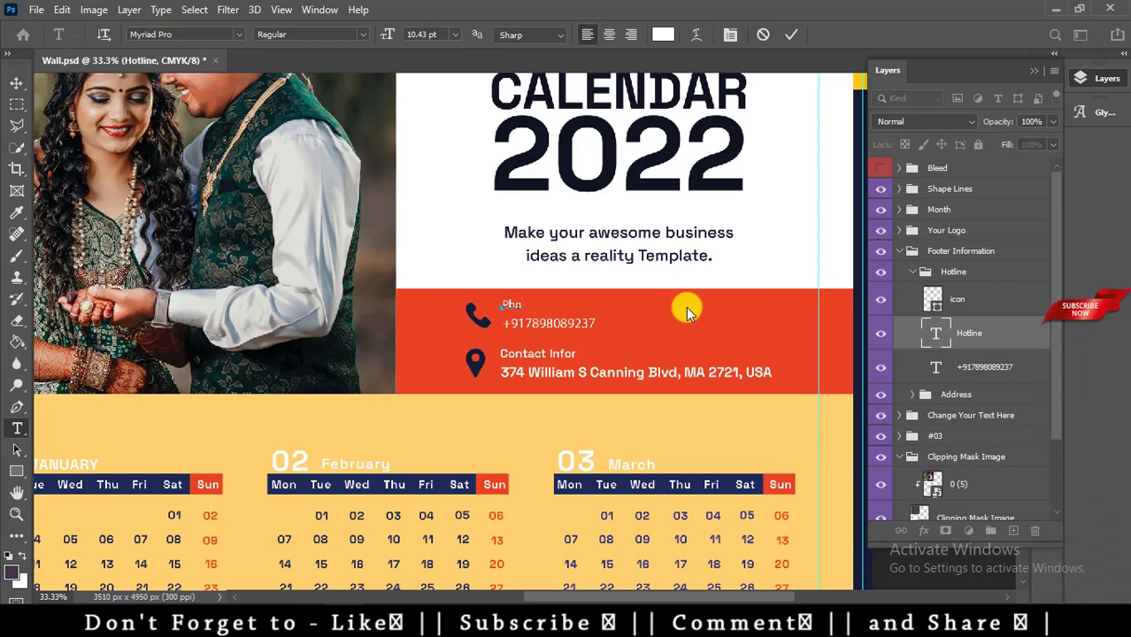
key("BackSpace")
type("one")
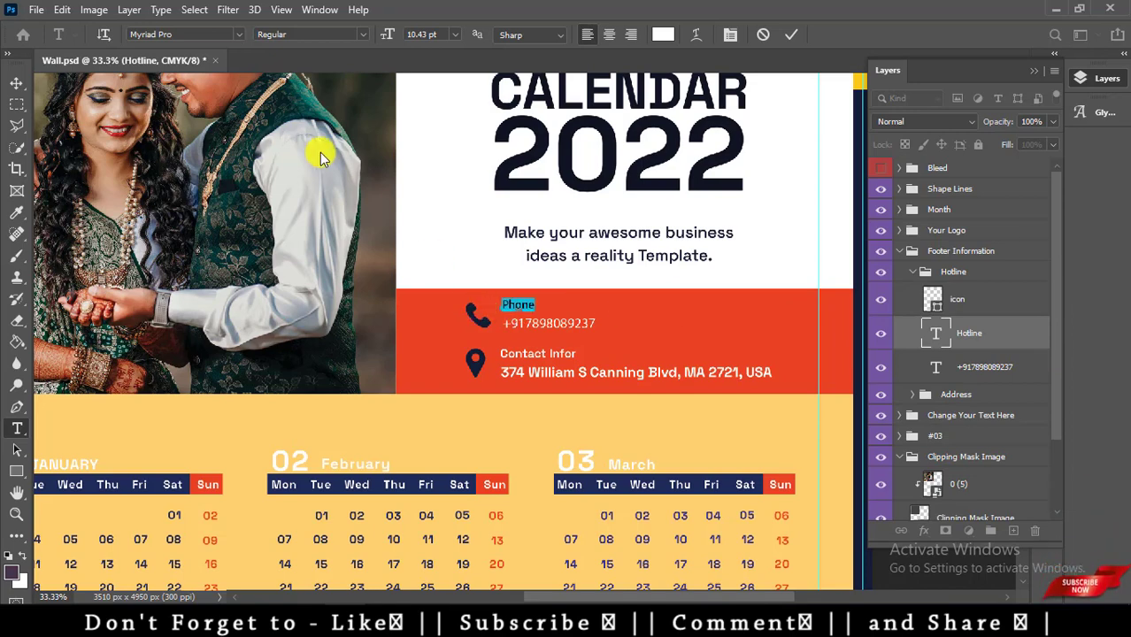
Set the Phone heading to Myriad Pro Bold and commit the edit.
left_click(352, 34)
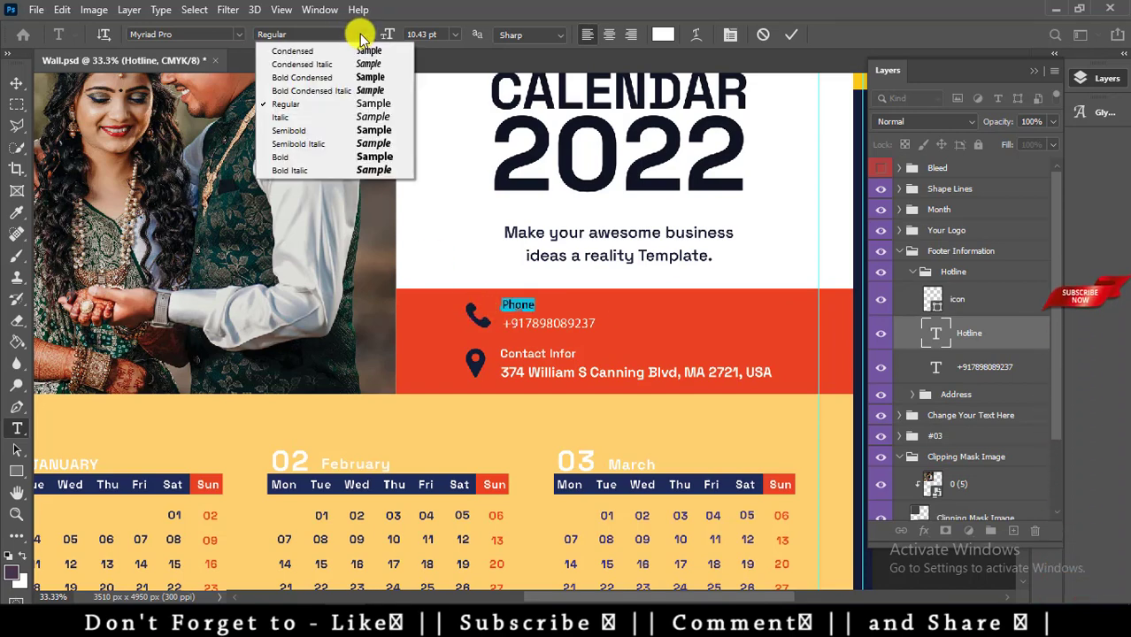
left_click(299, 157)
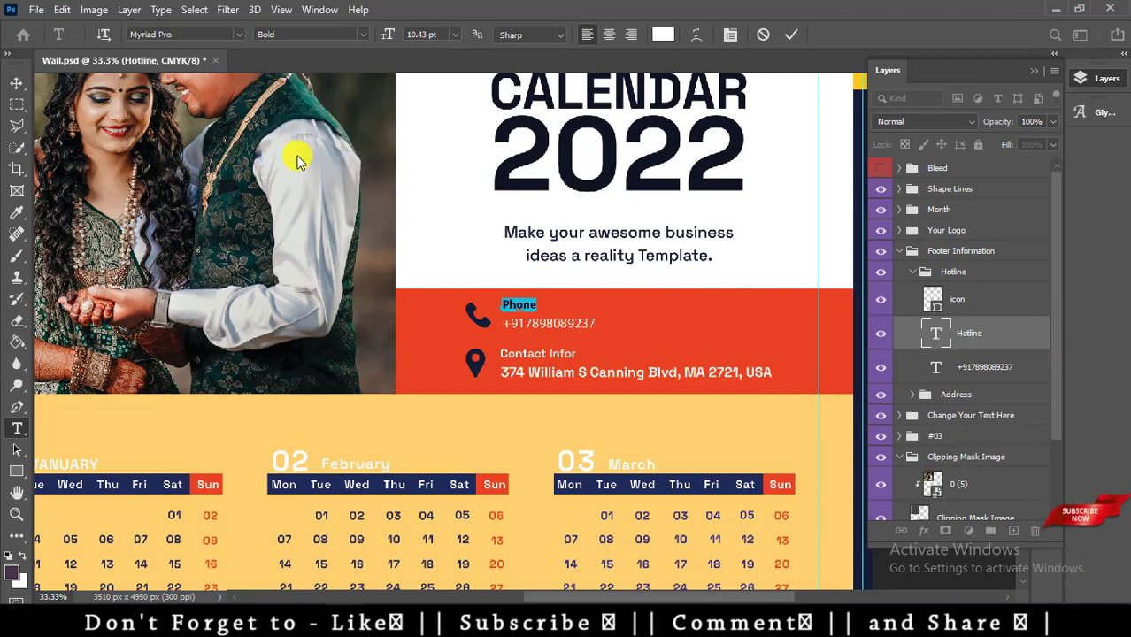
key("ctrl+Return")
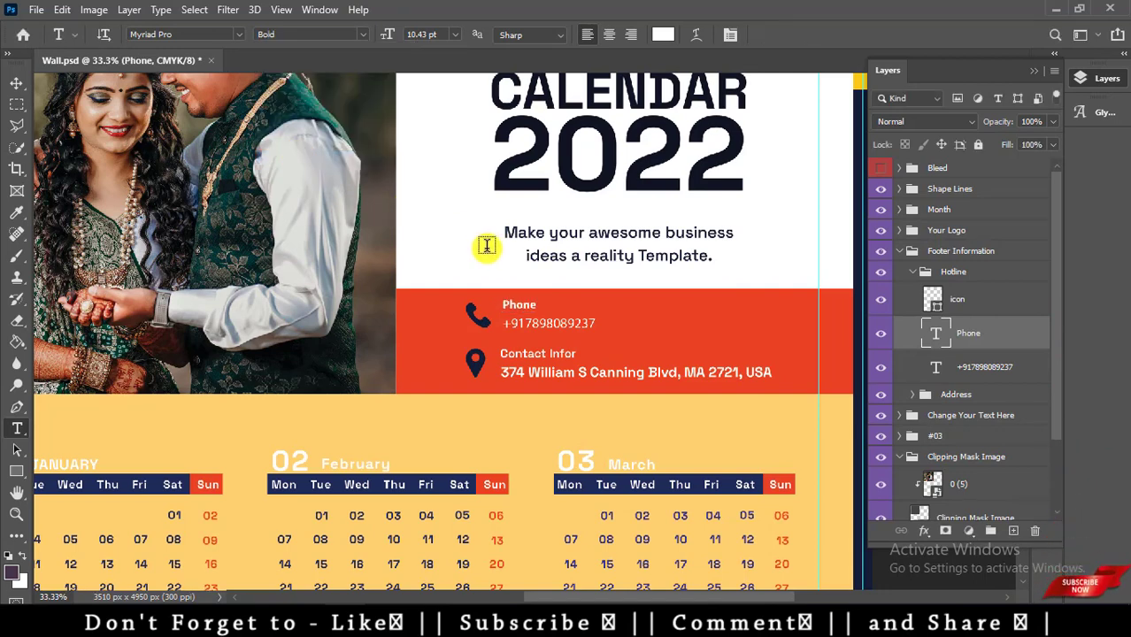
key("ctrl+minus")
key("ctrl+minus")
key("ctrl+minus")
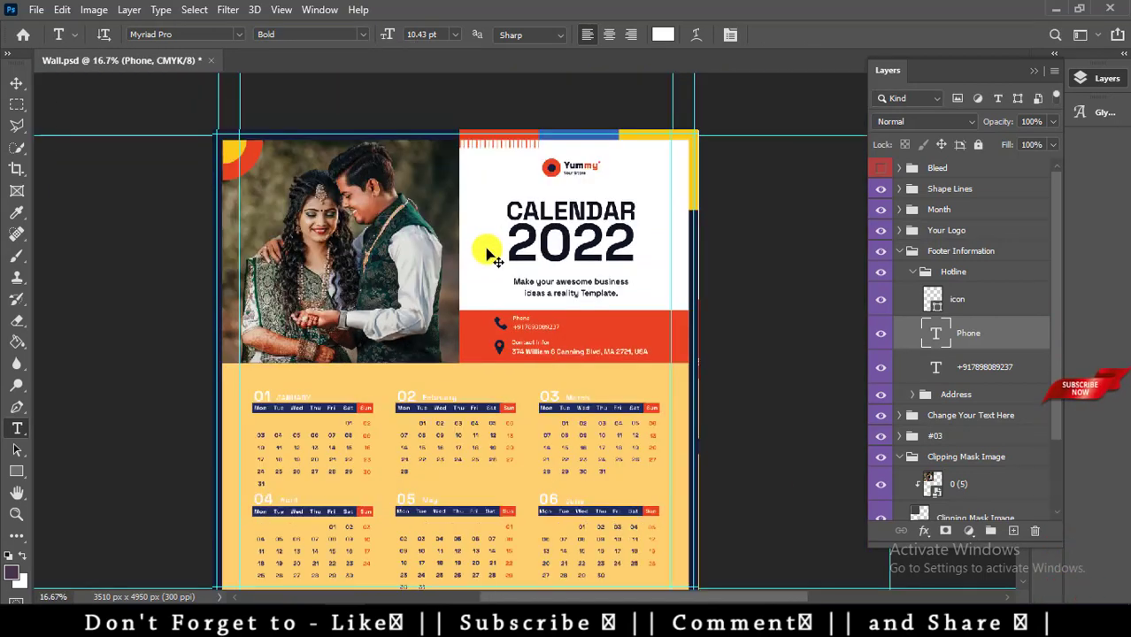
key("ctrl+plus")
key("ctrl+plus")
key("ctrl+plus")
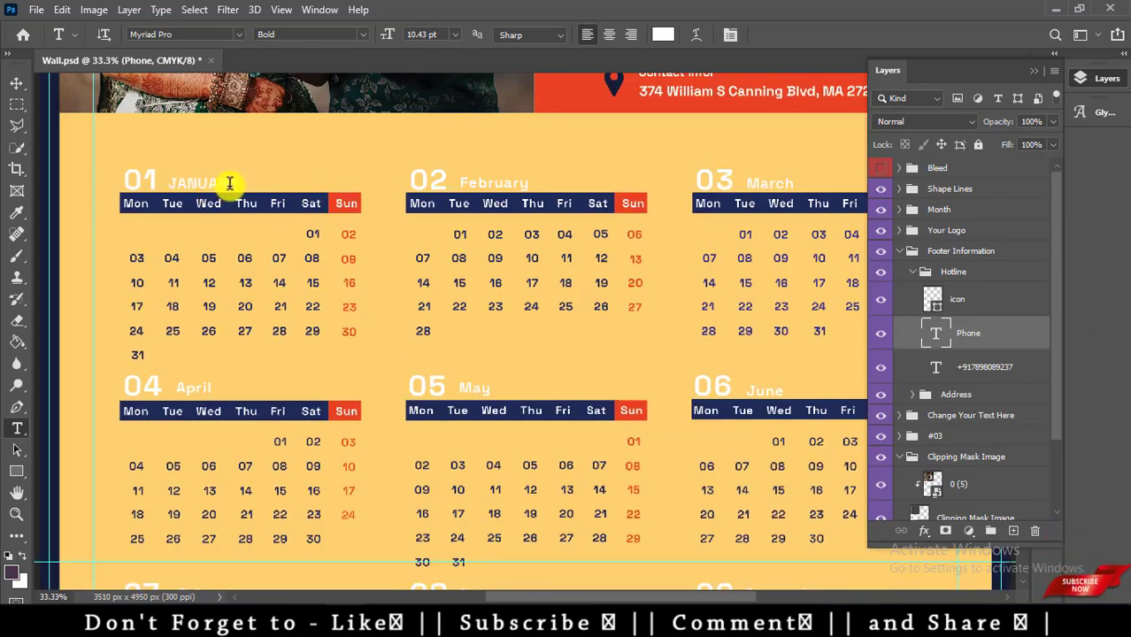
Swap the missing font and make the January label a bold JAN.
key("ctrl+plus")
left_click_drag(138, 172, 578, 323)
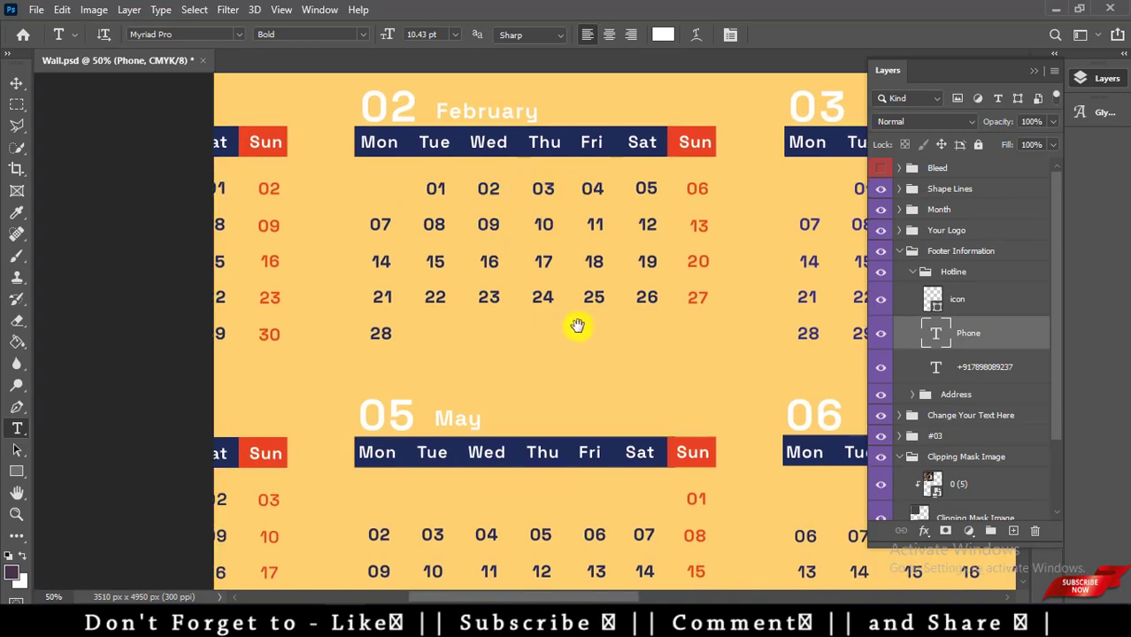
left_click(566, 255)
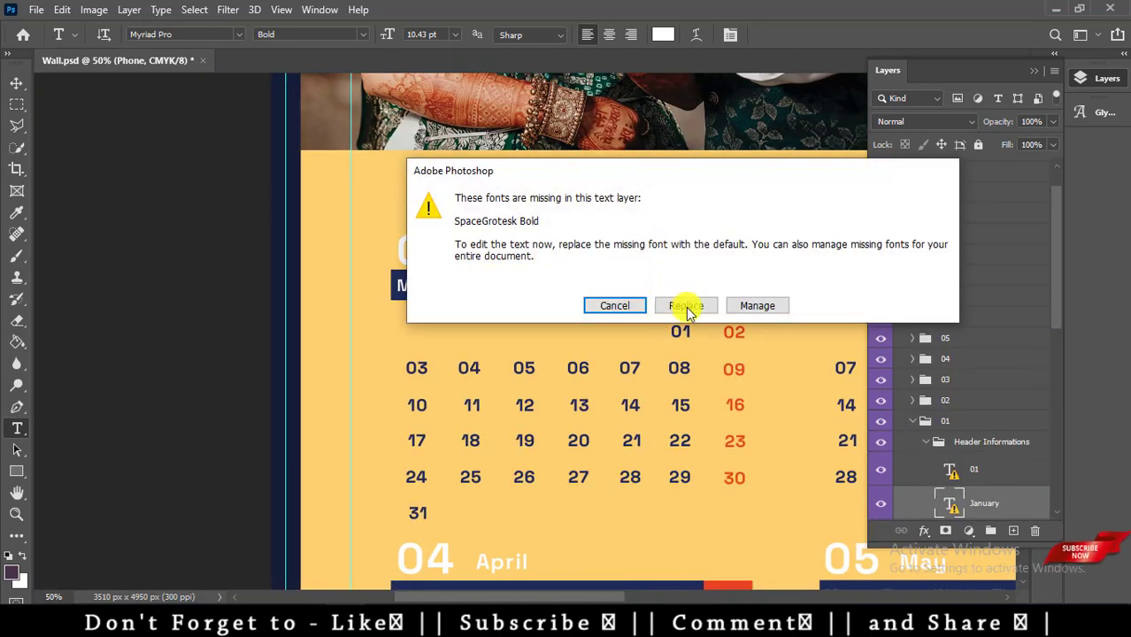
left_click(687, 305)
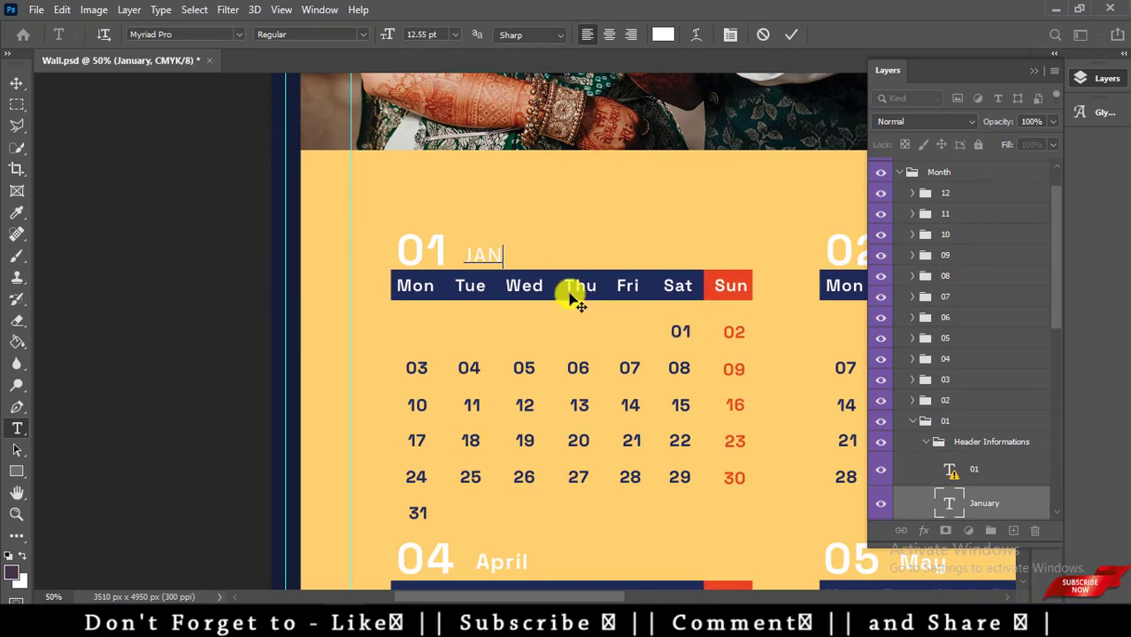
double_click(476, 255)
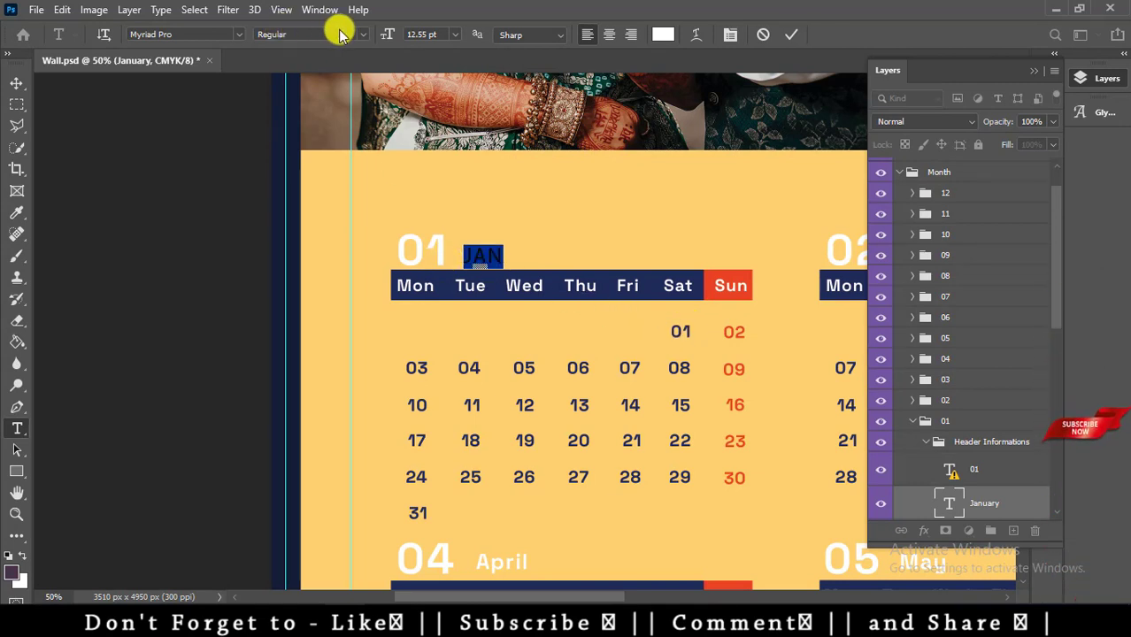
left_click(358, 34)
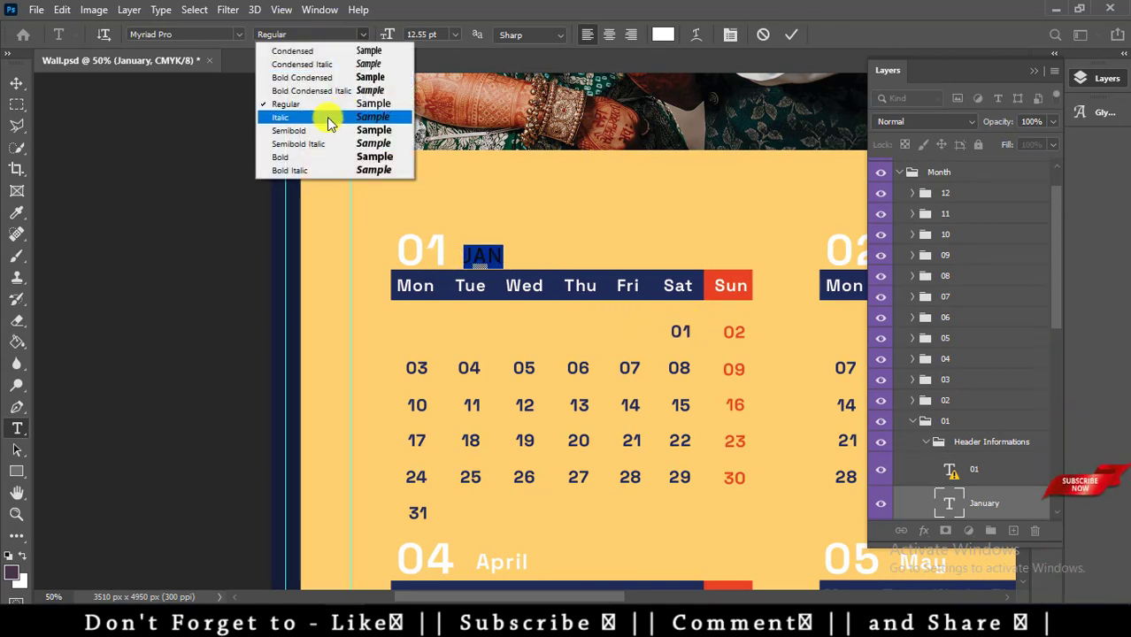
left_click(298, 159)
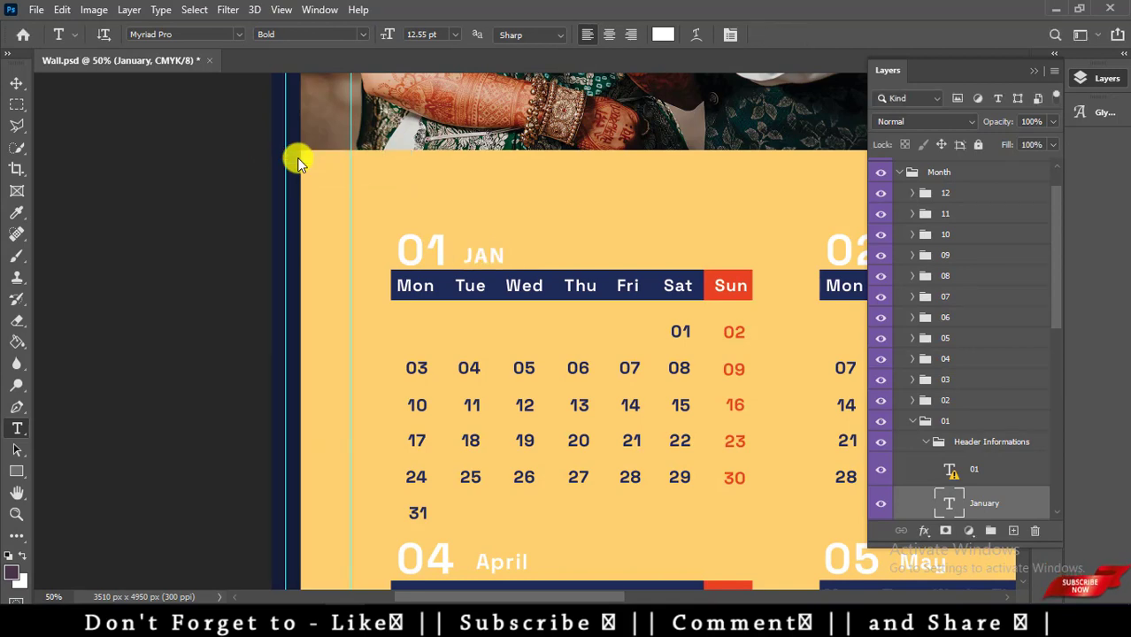
Zoom out to check the full page, then return to the calendar project folder in File Explorer.
key("ctrl+minus")
key("ctrl+plus")
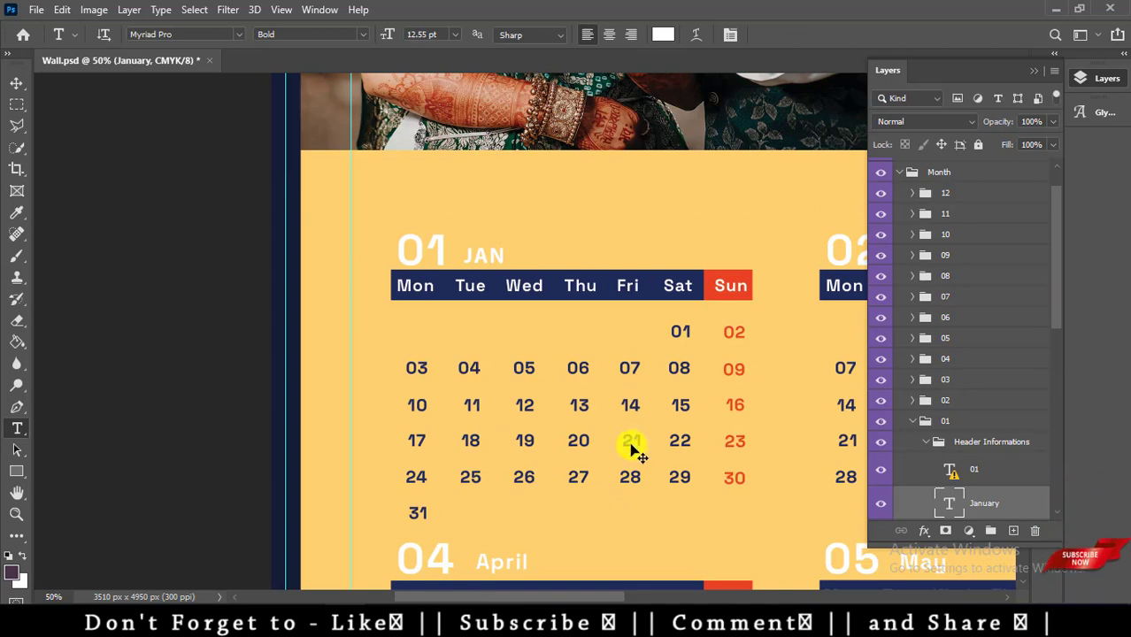
key("ctrl+minus")
key("ctrl+minus")
key("ctrl+minus")
key("ctrl+minus")
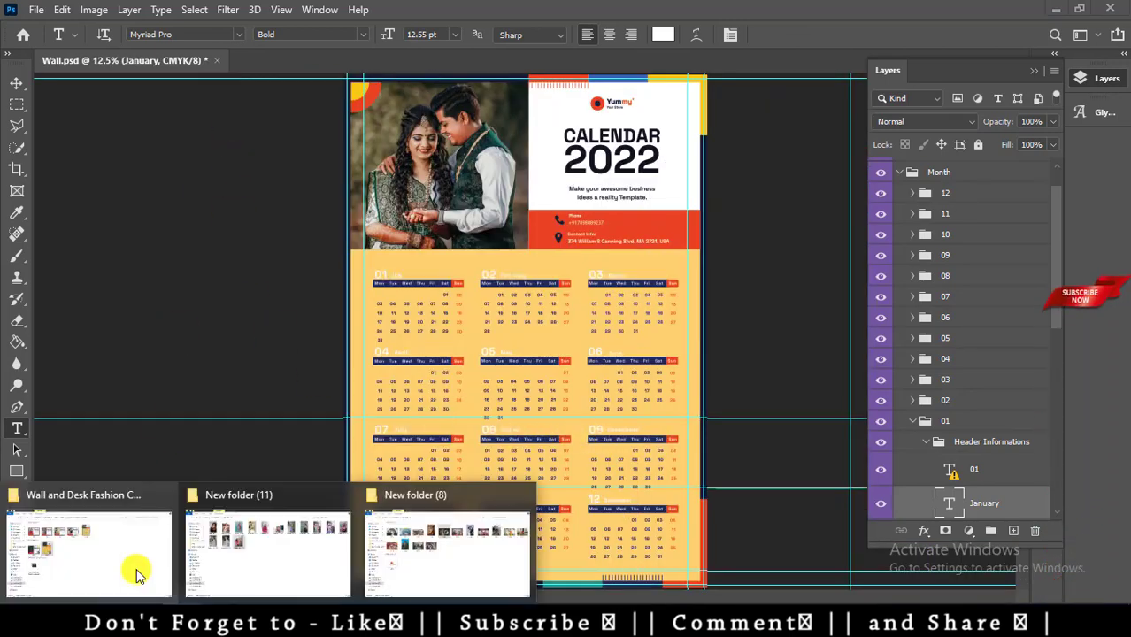
left_click(139, 569)
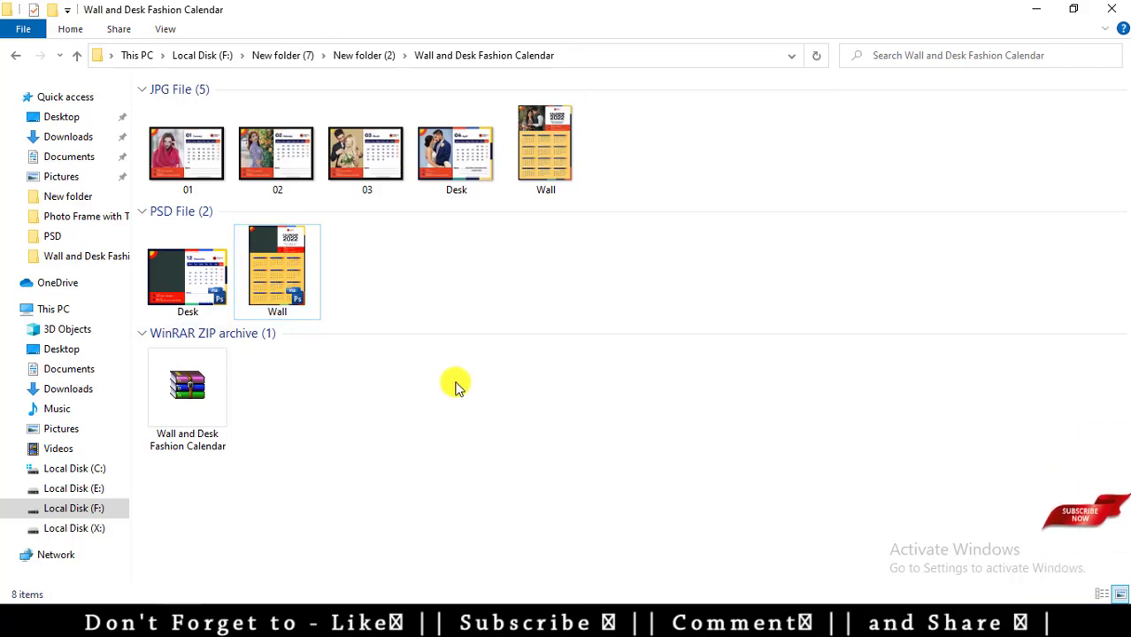